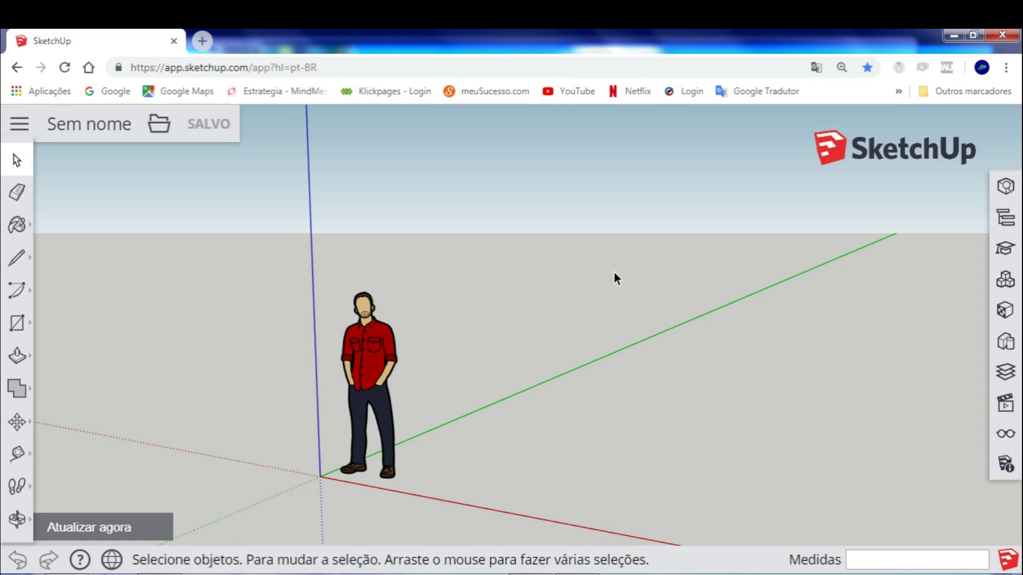
Create a new untitled model from the 'Modelo Simples - milímetros' template
{"action": "left_click", "coordinate": [24, 125]}
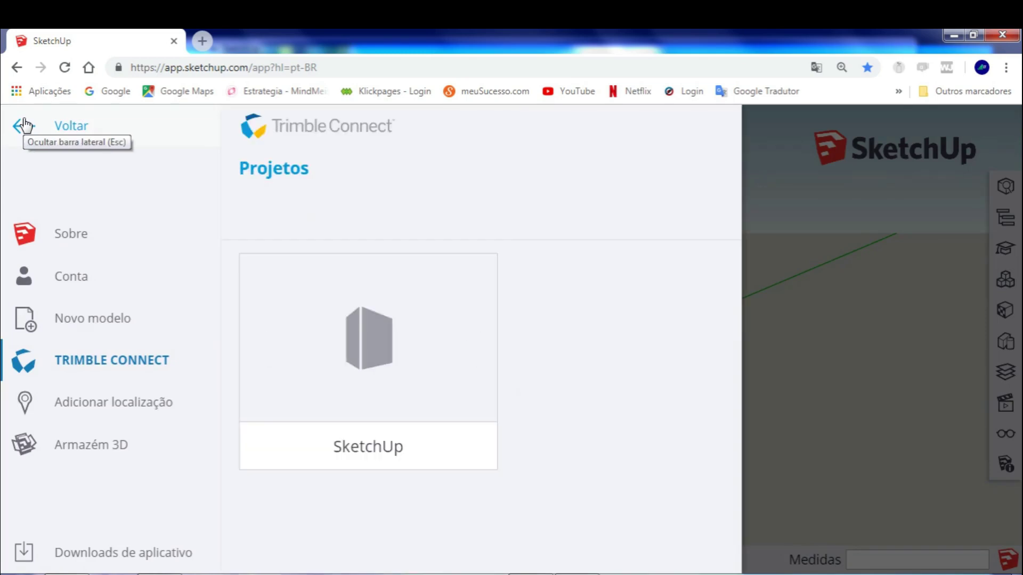
{"action": "left_click", "coordinate": [83, 322]}
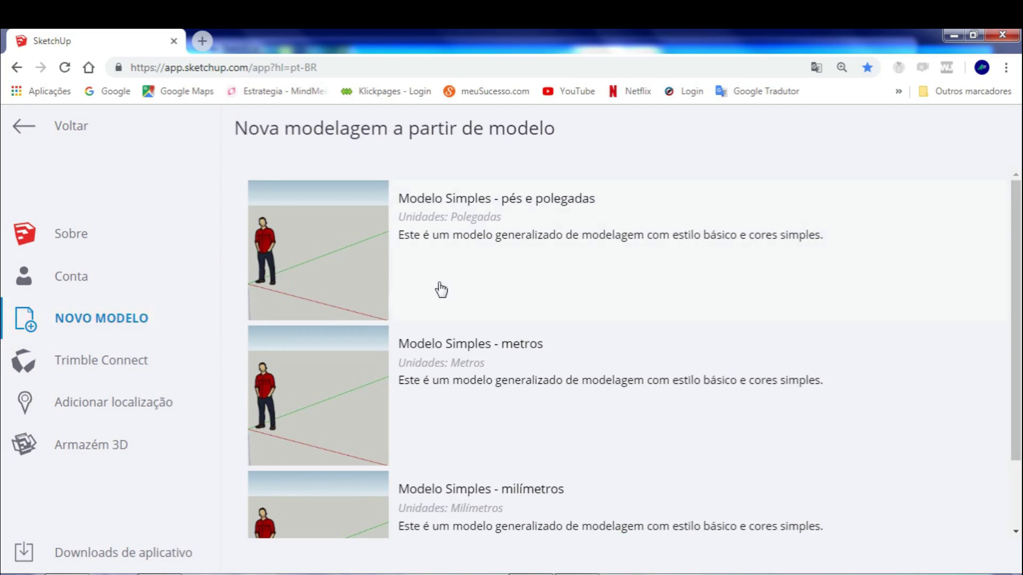
{"action": "scroll", "coordinate": [679, 255], "scroll_direction": "down", "scroll_amount": 2}
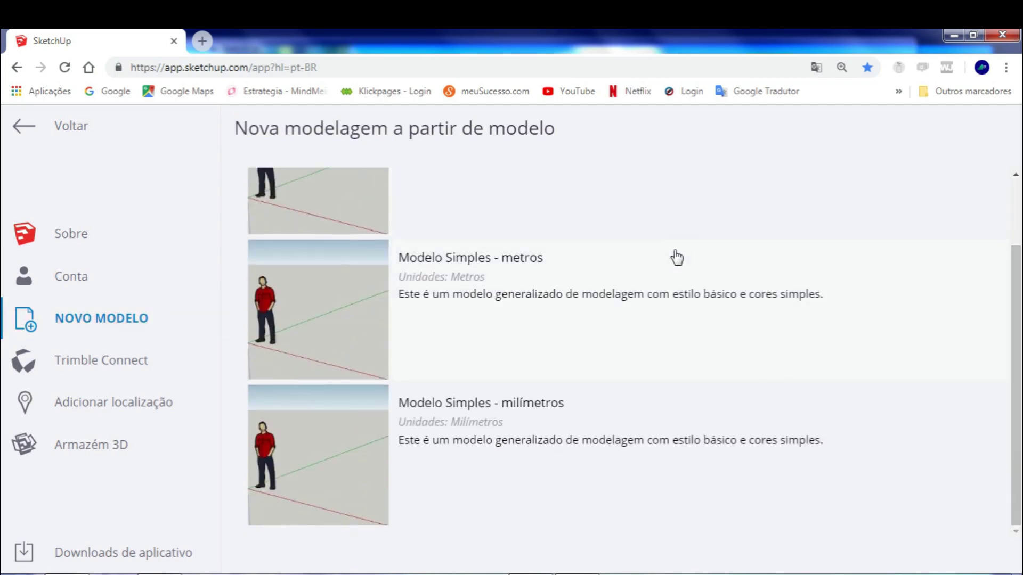
{"action": "scroll", "coordinate": [649, 314], "scroll_direction": "up", "scroll_amount": 2}
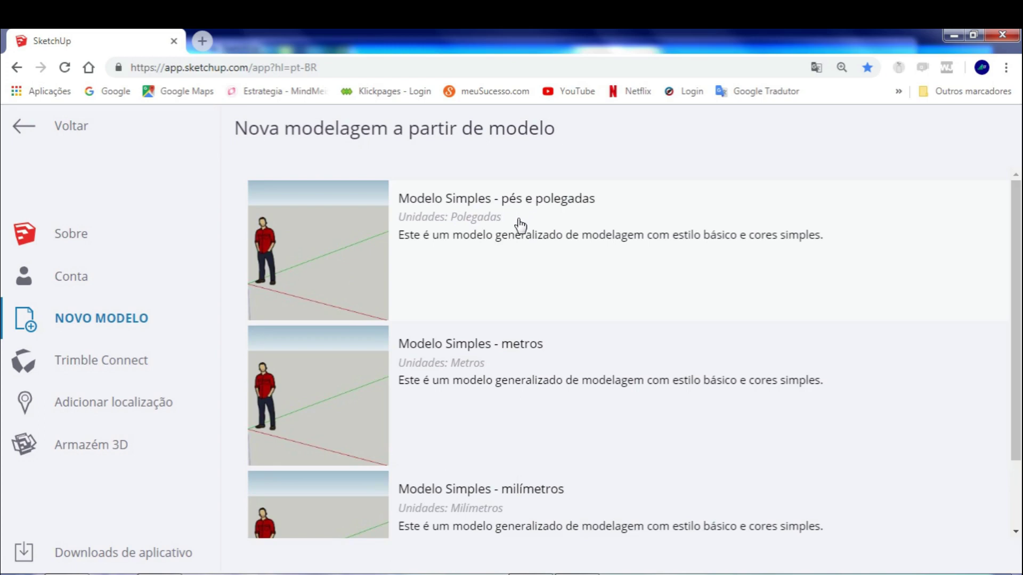
{"action": "scroll", "coordinate": [506, 320], "scroll_direction": "down", "scroll_amount": 3}
{"action": "scroll", "coordinate": [519, 421], "scroll_direction": "up", "scroll_amount": 3}
{"action": "scroll", "coordinate": [526, 352], "scroll_direction": "down", "scroll_amount": 2}
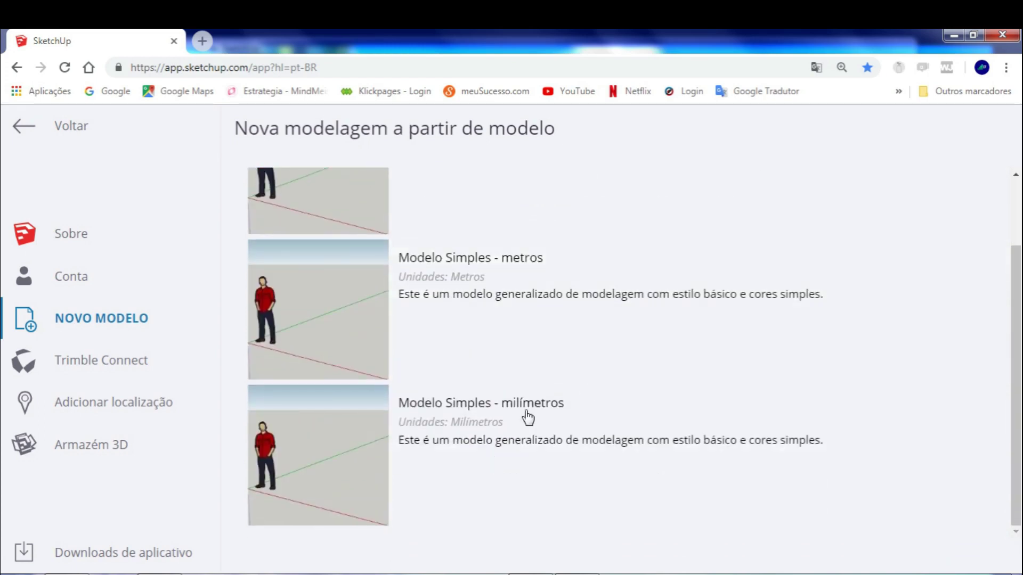
{"action": "left_click", "coordinate": [326, 435]}
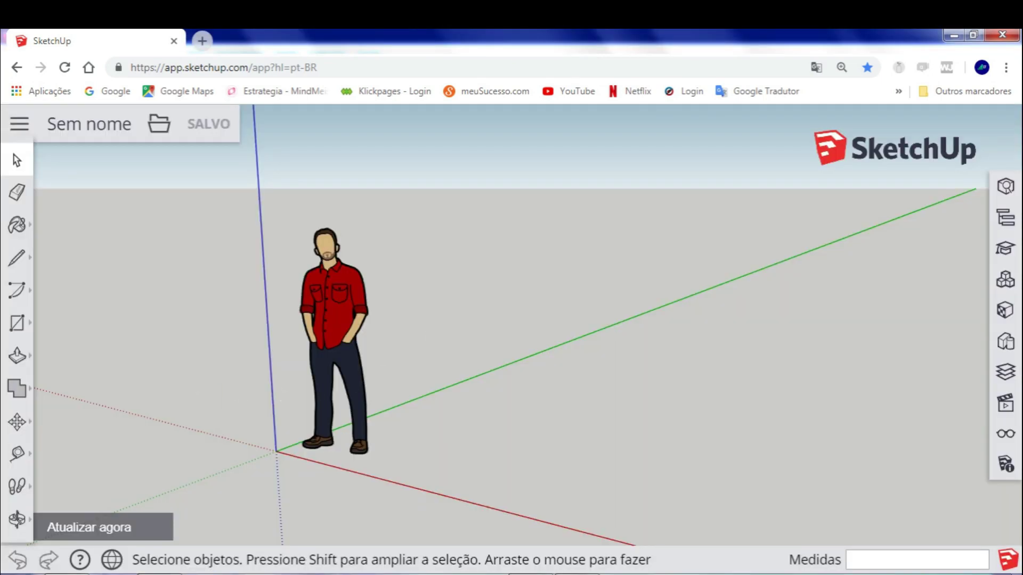
Orbit to the scale figure and delete it from the scene
{"action": "middle_click_drag", "start_coordinate": [555, 347], "coordinate": [194, 361]}
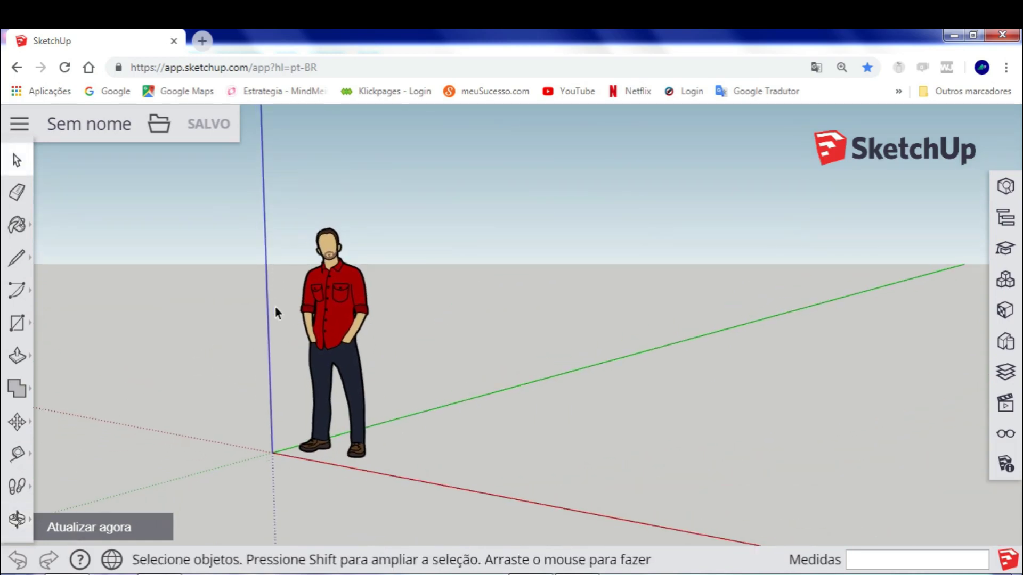
{"action": "mouse_move", "coordinate": [263, 297]}
{"action": "middle_mouse_down"}
{"action": "mouse_move", "coordinate": [274, 290]}
{"action": "mouse_move", "coordinate": [270, 273]}
{"action": "middle_mouse_up"}
{"action": "mouse_move", "coordinate": [269, 484]}
{"action": "middle_mouse_down"}
{"action": "mouse_move", "coordinate": [292, 477]}
{"action": "mouse_move", "coordinate": [297, 496]}
{"action": "mouse_move", "coordinate": [315, 340]}
{"action": "mouse_move", "coordinate": [676, 334]}
{"action": "mouse_move", "coordinate": [593, 379]}
{"action": "mouse_move", "coordinate": [398, 378]}
{"action": "mouse_move", "coordinate": [297, 392]}
{"action": "mouse_move", "coordinate": [423, 350]}
{"action": "mouse_move", "coordinate": [186, 377]}
{"action": "mouse_move", "coordinate": [484, 361]}
{"action": "mouse_move", "coordinate": [335, 360]}
{"action": "mouse_move", "coordinate": [377, 398]}
{"action": "middle_mouse_up"}
{"action": "left_click", "coordinate": [315, 338]}
{"action": "key", "text": "Delete"}
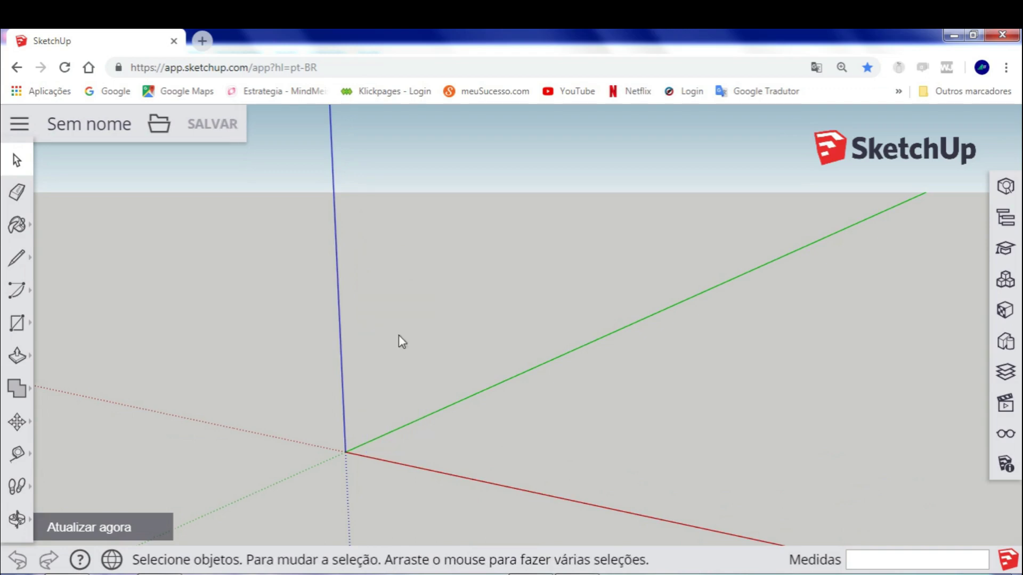
Open and dismiss the main menu, then orbit the now empty scene
{"action": "middle_click_drag", "start_coordinate": [377, 414], "coordinate": [389, 408]}
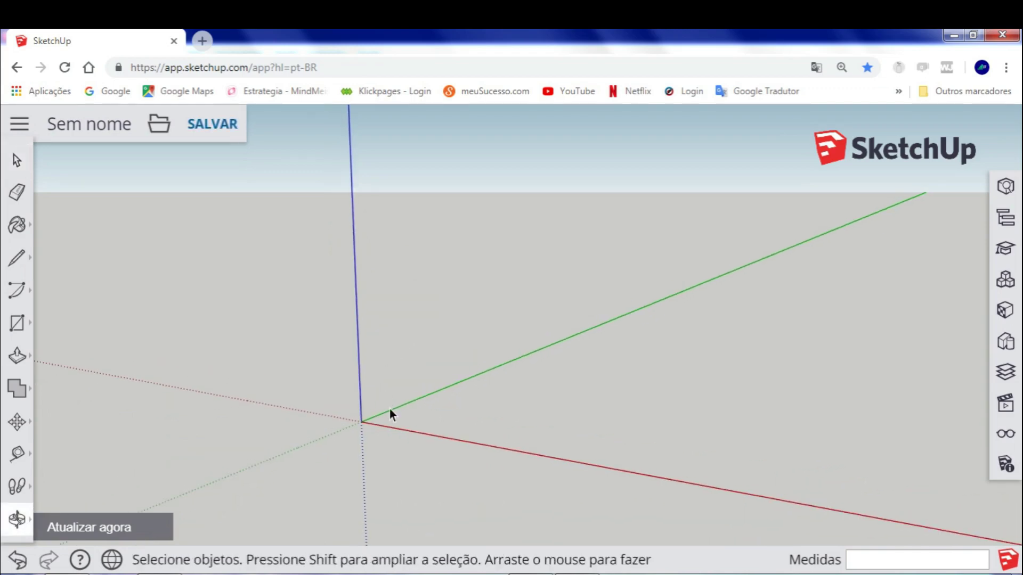
{"action": "left_click", "coordinate": [19, 123]}
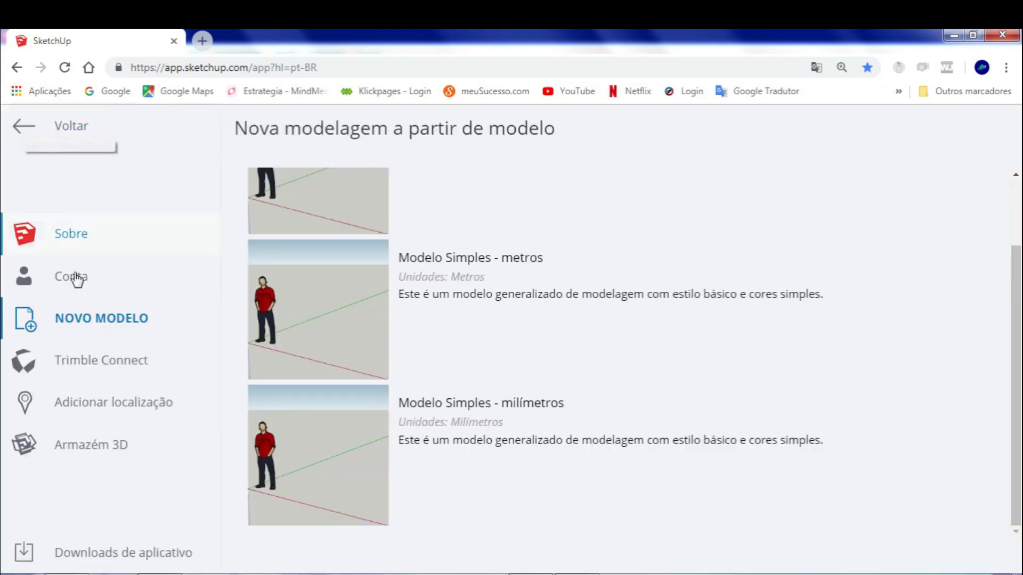
{"action": "key", "text": "Escape"}
{"action": "mouse_move", "coordinate": [327, 398]}
{"action": "middle_mouse_down"}
{"action": "mouse_move", "coordinate": [679, 322]}
{"action": "mouse_move", "coordinate": [609, 304]}
{"action": "mouse_move", "coordinate": [577, 330]}
{"action": "mouse_move", "coordinate": [705, 326]}
{"action": "mouse_move", "coordinate": [502, 378]}
{"action": "mouse_move", "coordinate": [637, 433]}
{"action": "mouse_move", "coordinate": [608, 388]}
{"action": "mouse_move", "coordinate": [666, 394]}
{"action": "mouse_move", "coordinate": [457, 393]}
{"action": "mouse_move", "coordinate": [612, 366]}
{"action": "mouse_move", "coordinate": [646, 389]}
{"action": "mouse_move", "coordinate": [595, 363]}
{"action": "mouse_move", "coordinate": [599, 341]}
{"action": "mouse_move", "coordinate": [680, 358]}
{"action": "mouse_move", "coordinate": [641, 334]}
{"action": "mouse_move", "coordinate": [597, 364]}
{"action": "mouse_move", "coordinate": [507, 357]}
{"action": "middle_mouse_up"}
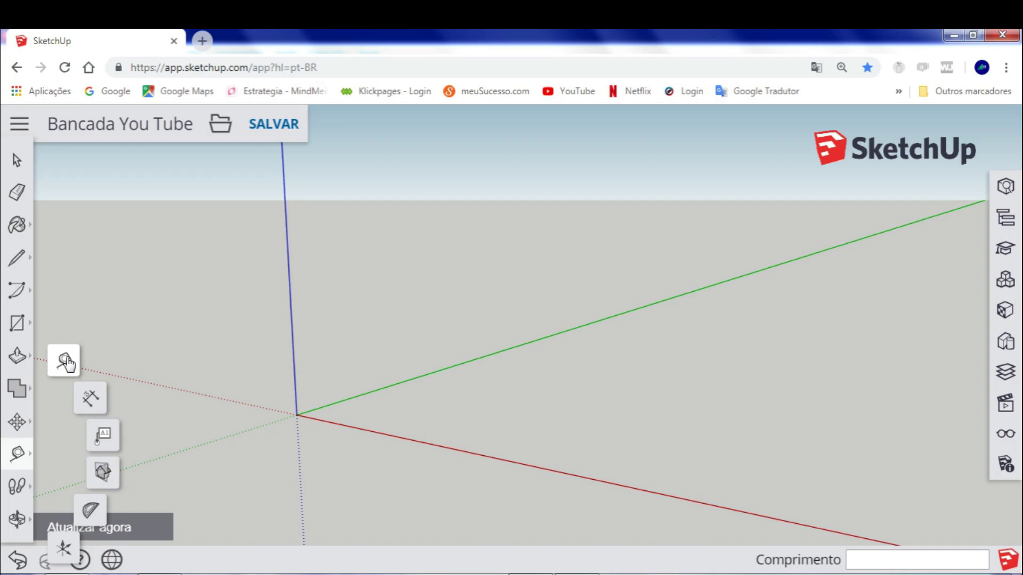
Place a guide 3000 mm from the blue axis and check the distance
{"action": "left_click", "coordinate": [64, 361]}
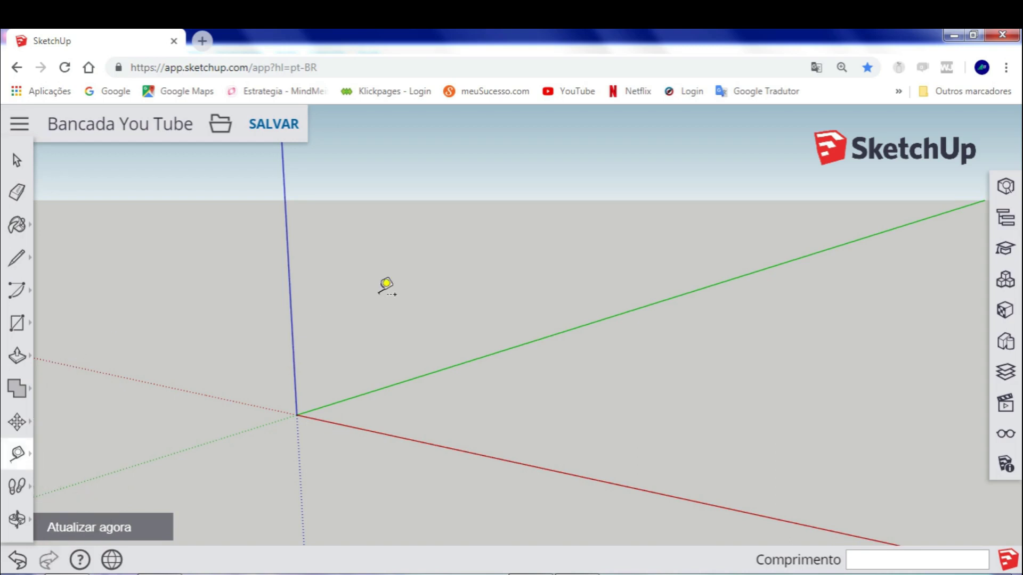
{"action": "left_click", "coordinate": [288, 240]}
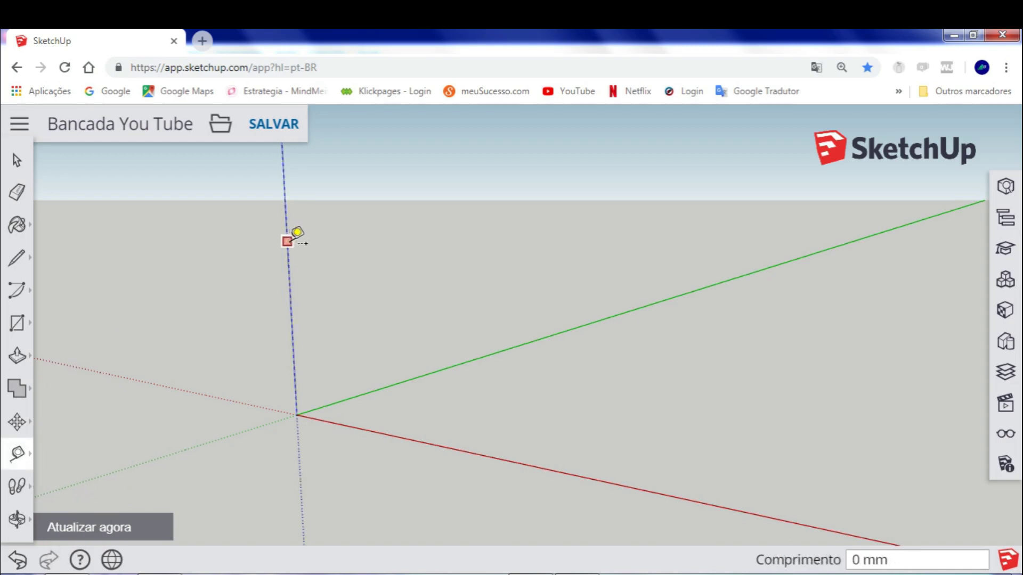
{"action": "middle_click_drag", "start_coordinate": [299, 231], "coordinate": [297, 304]}
{"action": "type", "text": "3000"}
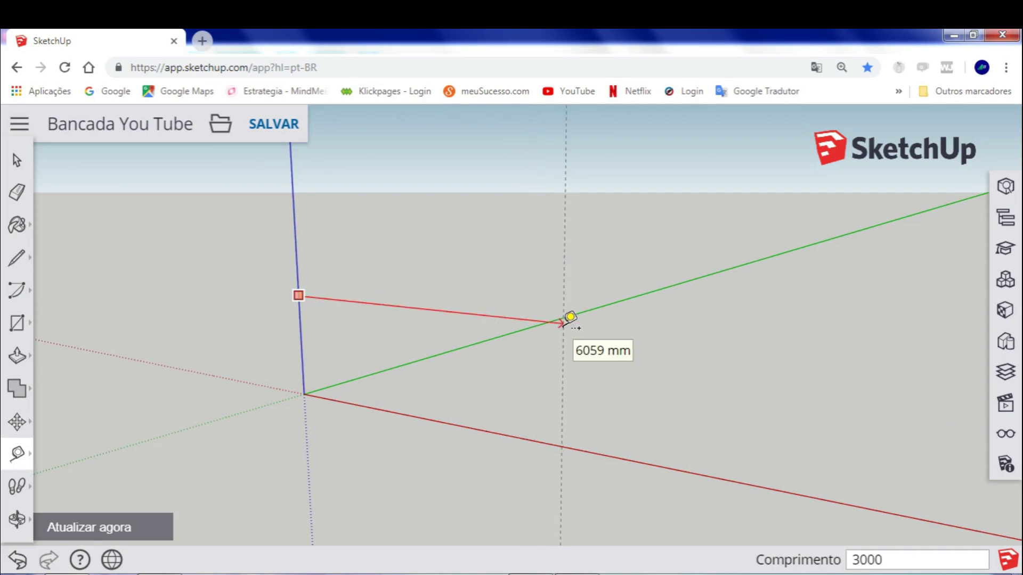
{"action": "key", "text": "Return"}
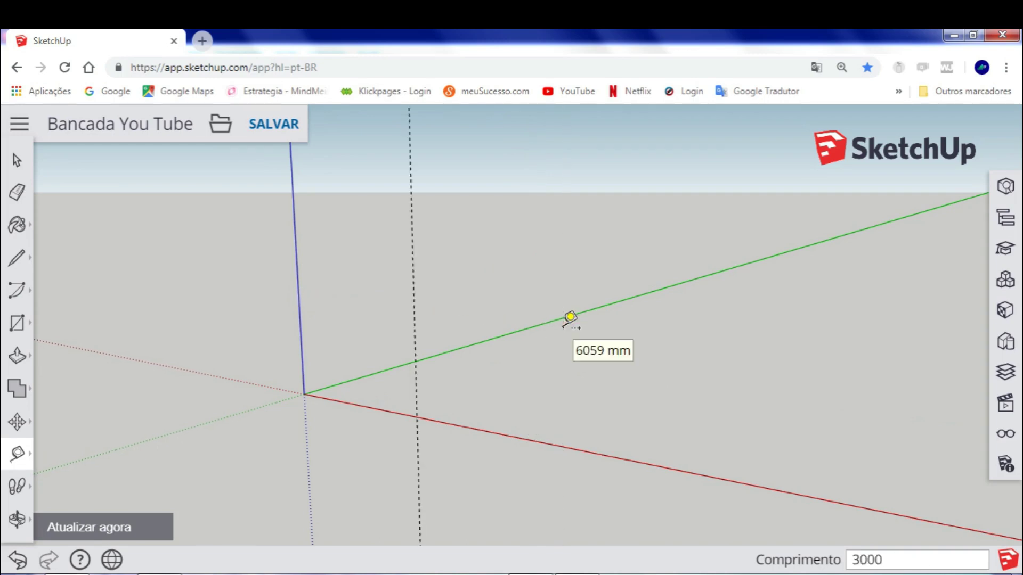
{"action": "scroll", "coordinate": [570, 317], "scroll_direction": "up", "scroll_amount": 1}
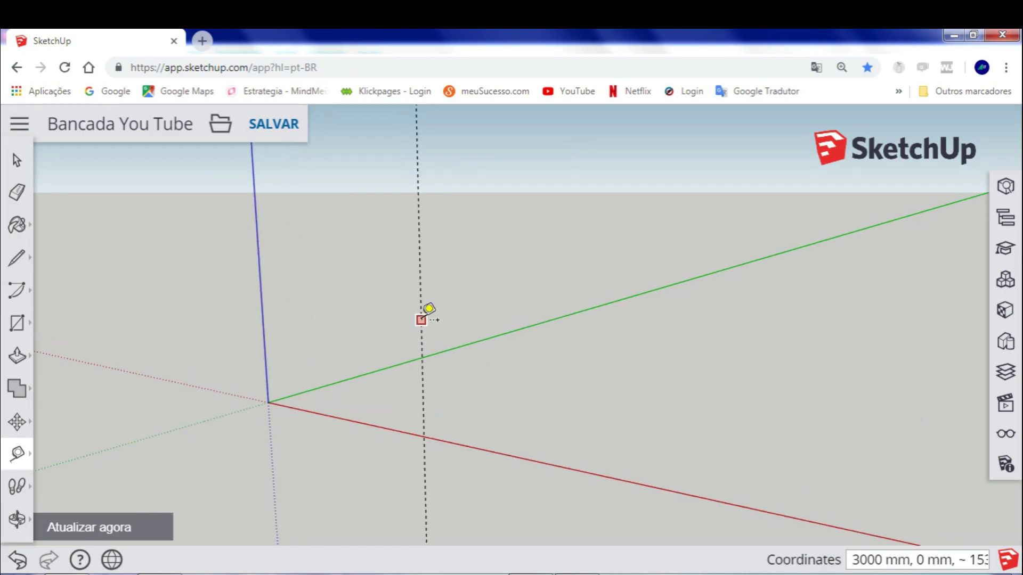
{"action": "left_click", "coordinate": [421, 319]}
{"action": "left_click", "coordinate": [261, 287]}
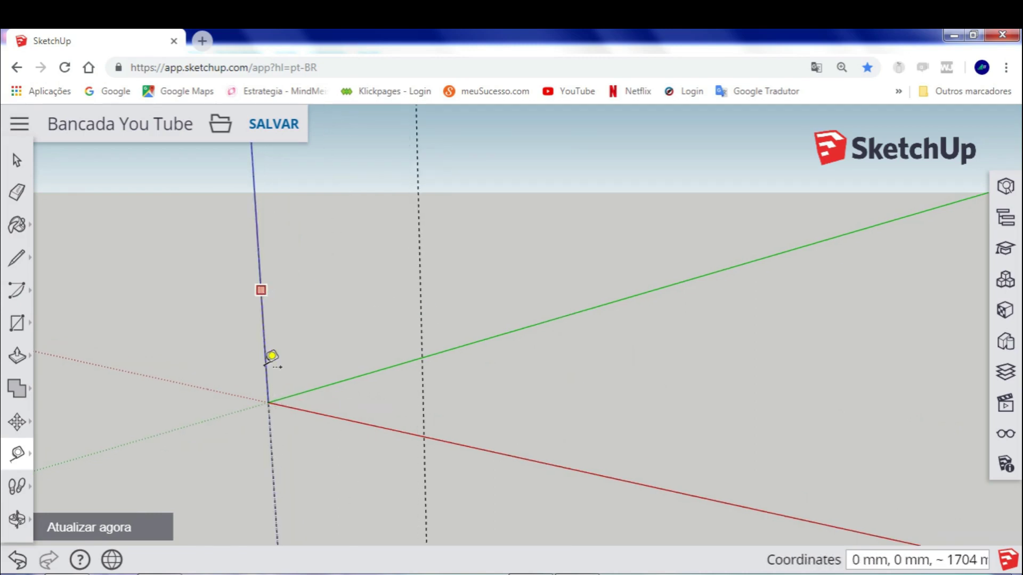
Place a height guide 2700 mm above the red axis and check it
{"action": "left_click", "coordinate": [341, 418]}
{"action": "type", "text": "2700"}
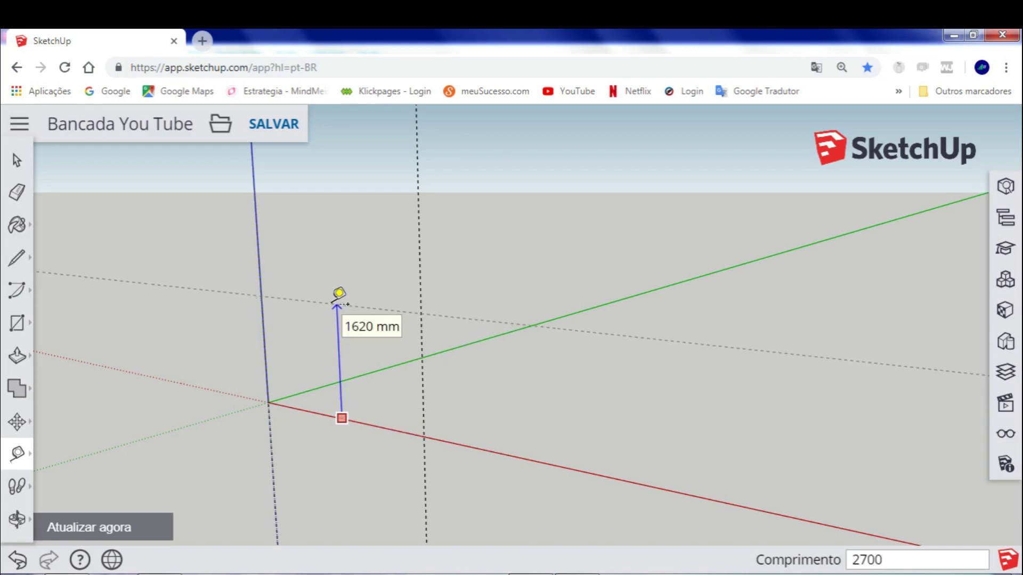
{"action": "key", "text": "Escape"}
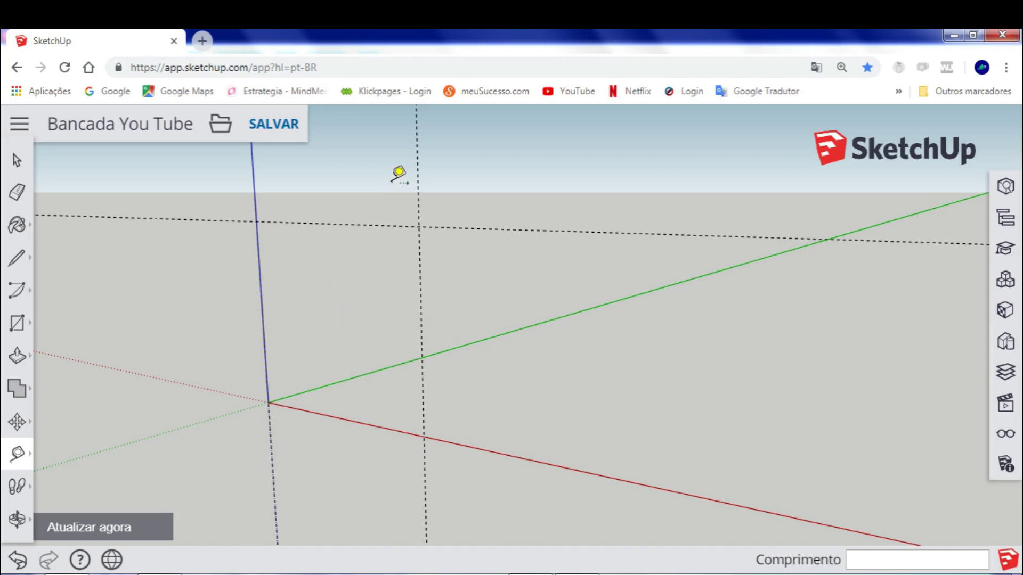
{"action": "left_click", "coordinate": [369, 225]}
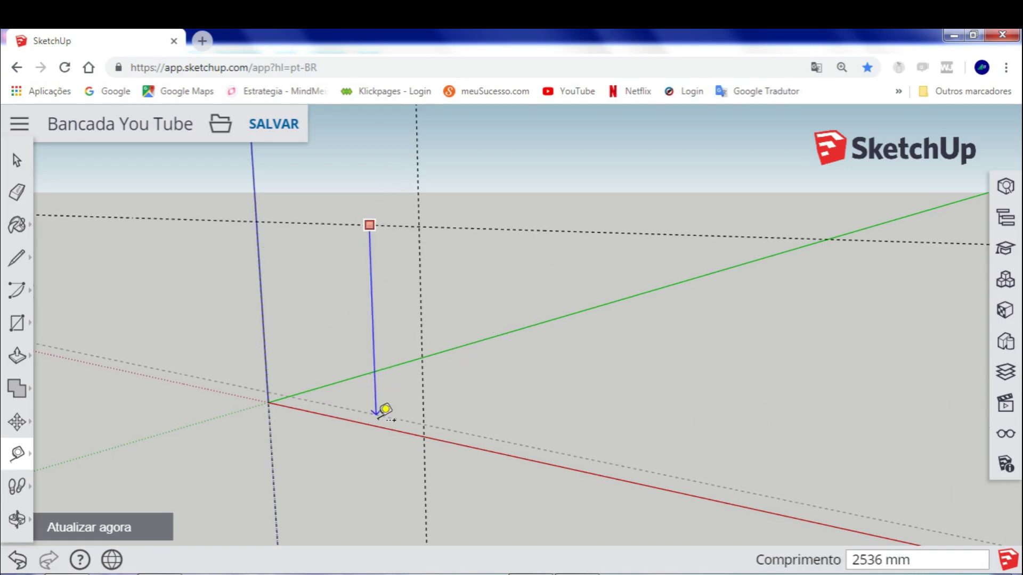
{"action": "left_click", "coordinate": [379, 426]}
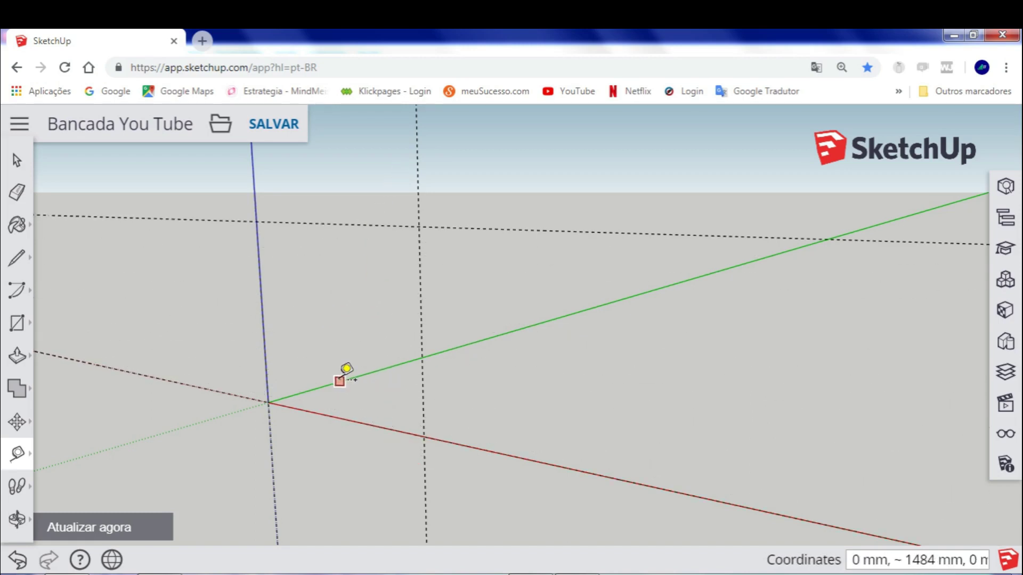
Draw a 3000 × 2700 mm rectangle from the red axis to the guide intersection
{"action": "left_click", "coordinate": [21, 330]}
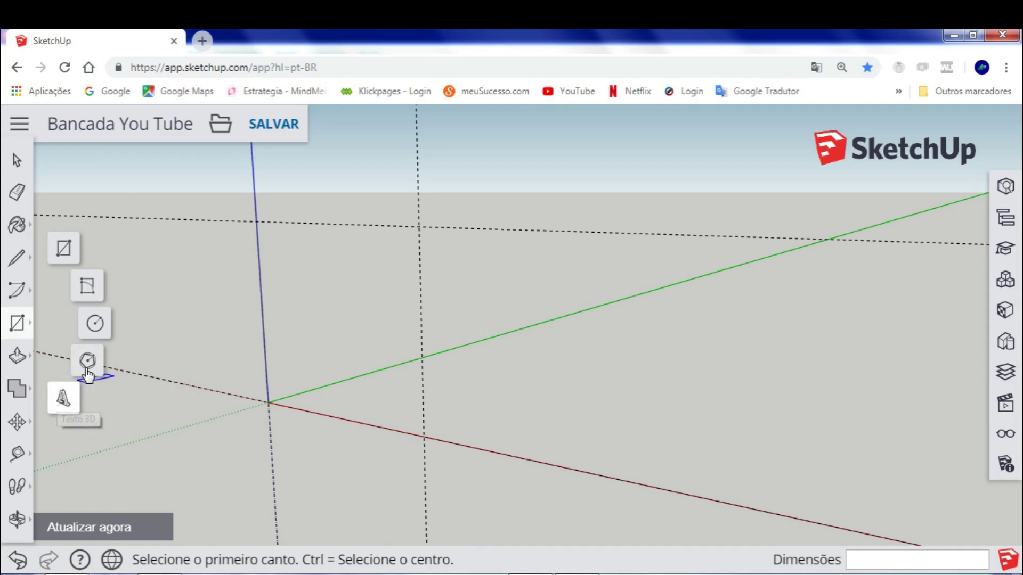
{"action": "left_click", "coordinate": [65, 249]}
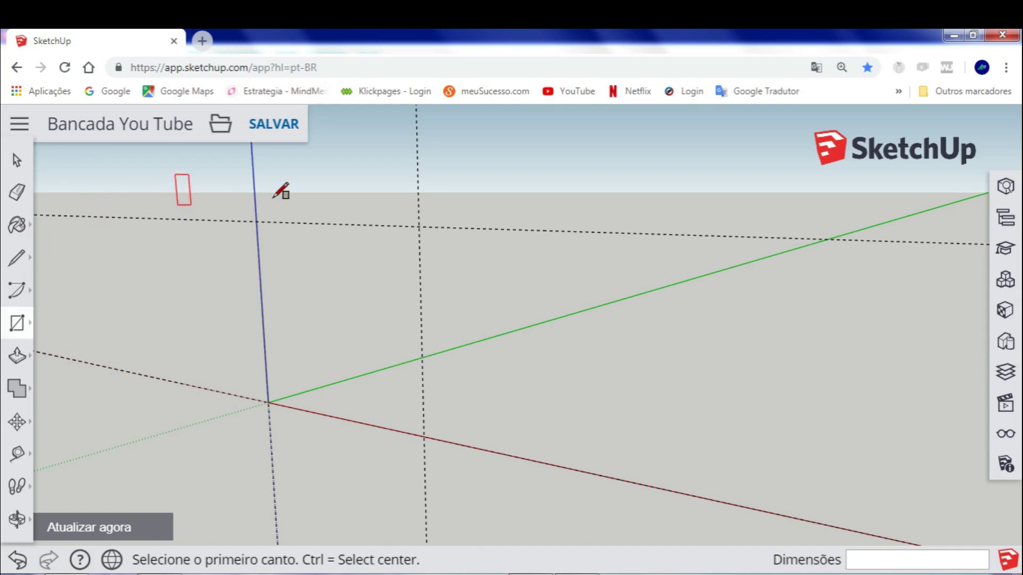
{"action": "left_click", "coordinate": [424, 436]}
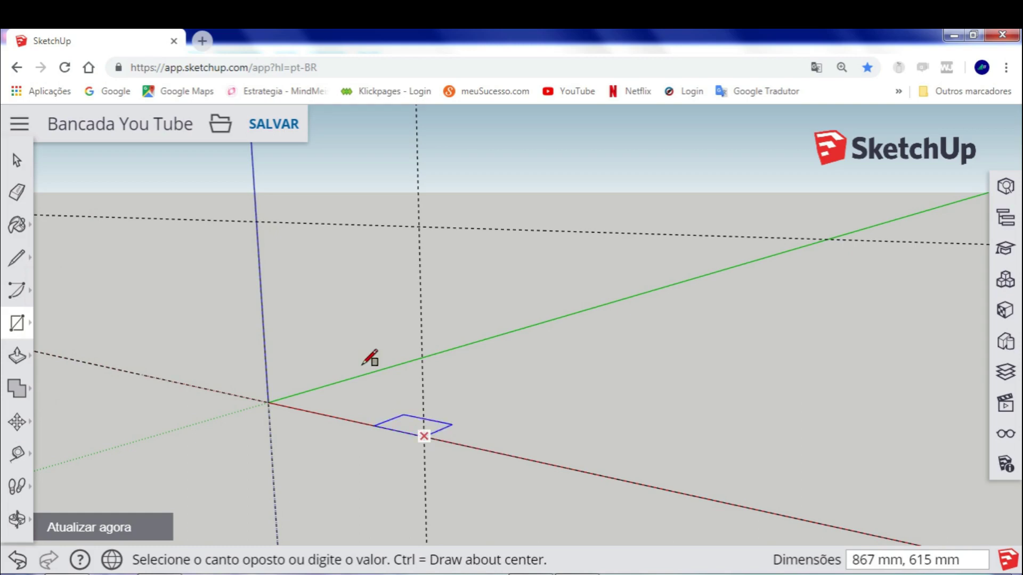
{"action": "left_click", "coordinate": [256, 219]}
{"action": "mouse_move", "coordinate": [320, 313]}
{"action": "middle_mouse_down"}
{"action": "mouse_move", "coordinate": [413, 329]}
{"action": "mouse_move", "coordinate": [119, 319]}
{"action": "mouse_move", "coordinate": [414, 282]}
{"action": "middle_mouse_up"}
{"action": "scroll", "coordinate": [446, 279], "scroll_direction": "up", "scroll_amount": 2}
{"action": "scroll", "coordinate": [446, 280], "scroll_direction": "up", "scroll_amount": 2}
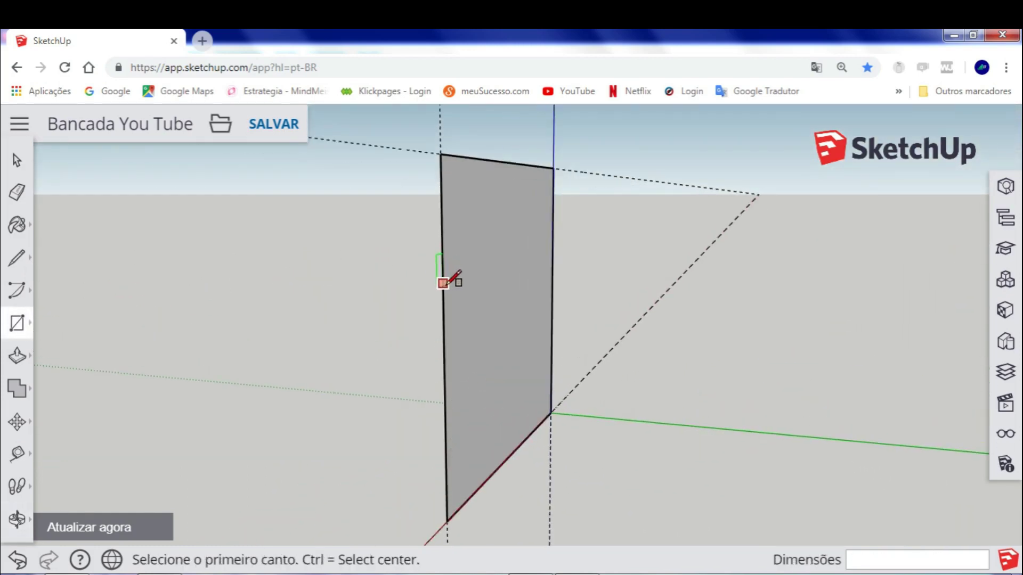
{"action": "scroll", "coordinate": [446, 280], "scroll_direction": "up", "scroll_amount": 3}
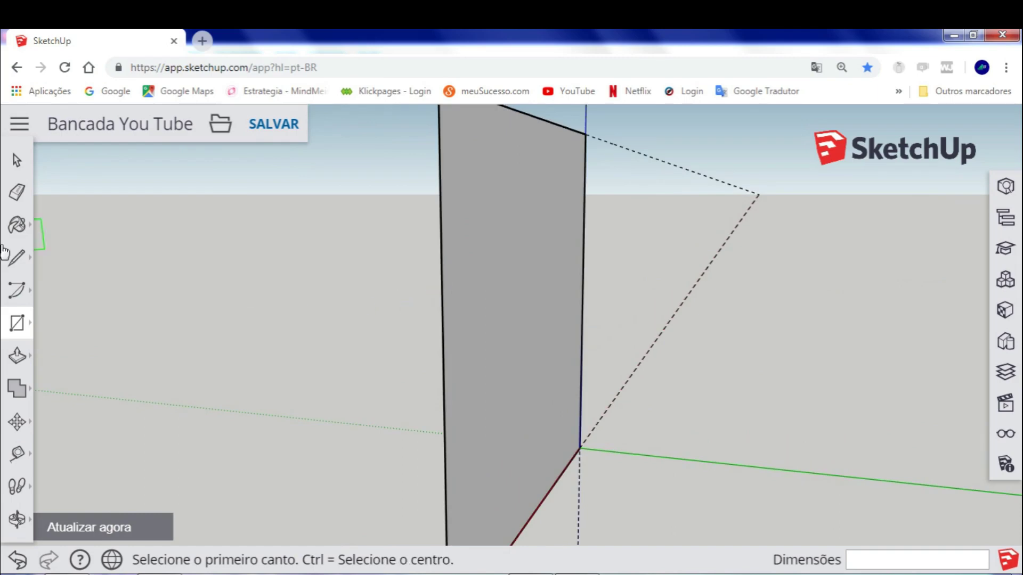
Push/Pull the rectangle into a 150 mm thick slab
{"action": "left_click", "coordinate": [17, 357]}
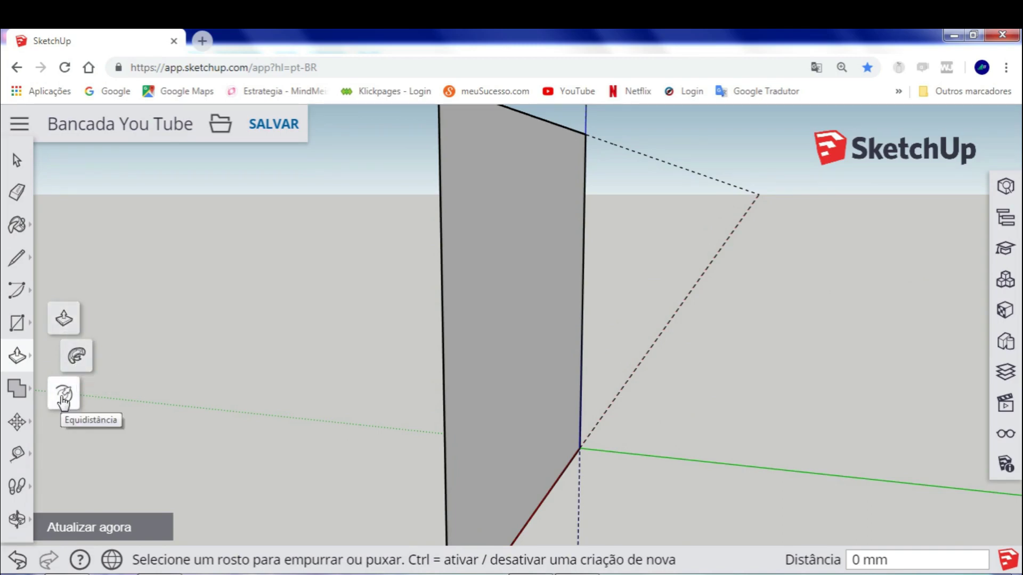
{"action": "left_click", "coordinate": [64, 318]}
{"action": "middle_click_drag", "start_coordinate": [365, 324], "coordinate": [335, 324]}
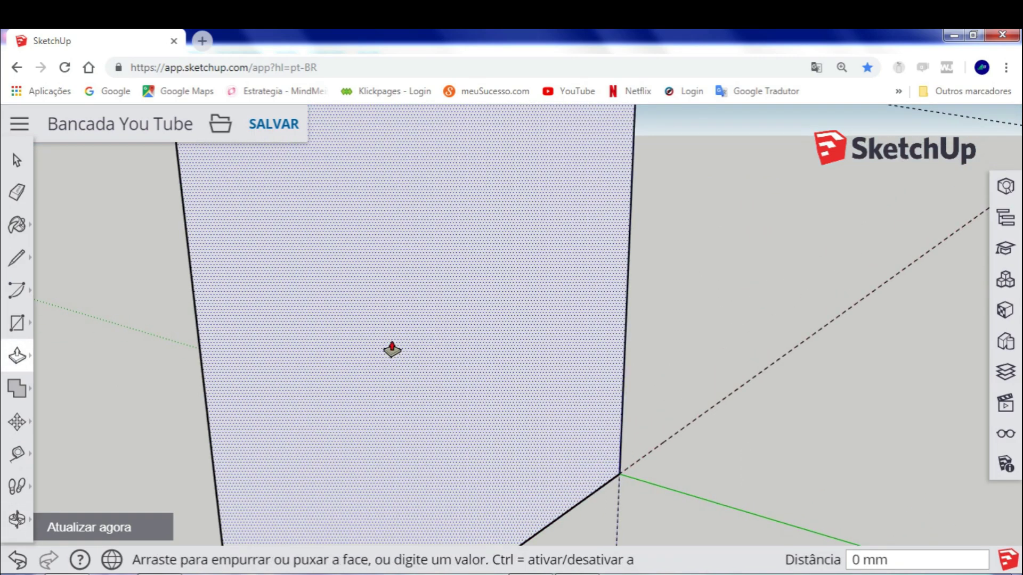
{"action": "middle_click_drag", "start_coordinate": [394, 350], "coordinate": [459, 356]}
{"action": "left_click", "coordinate": [459, 356]}
{"action": "type", "text": "150"}
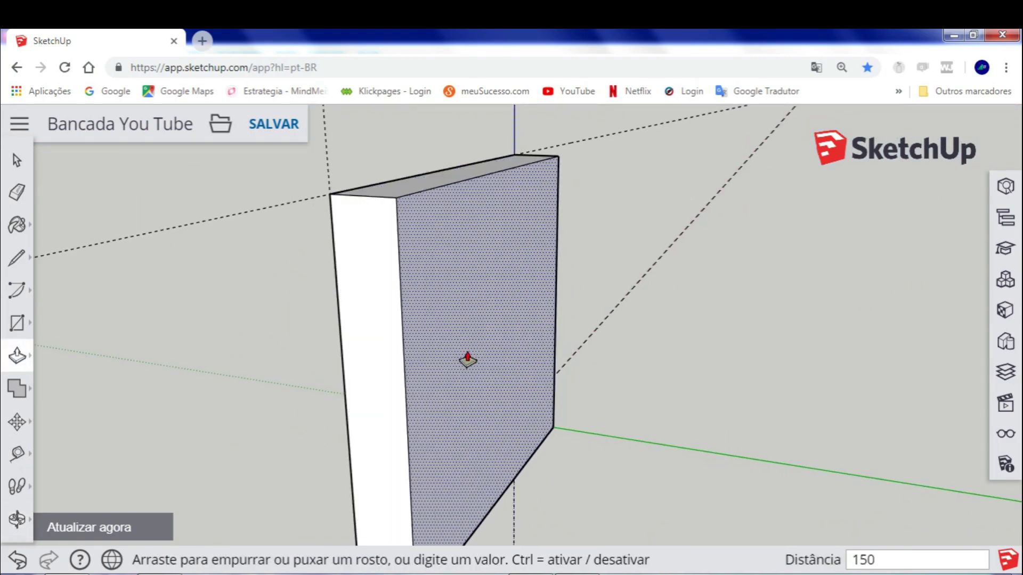
{"action": "key", "text": "Return"}
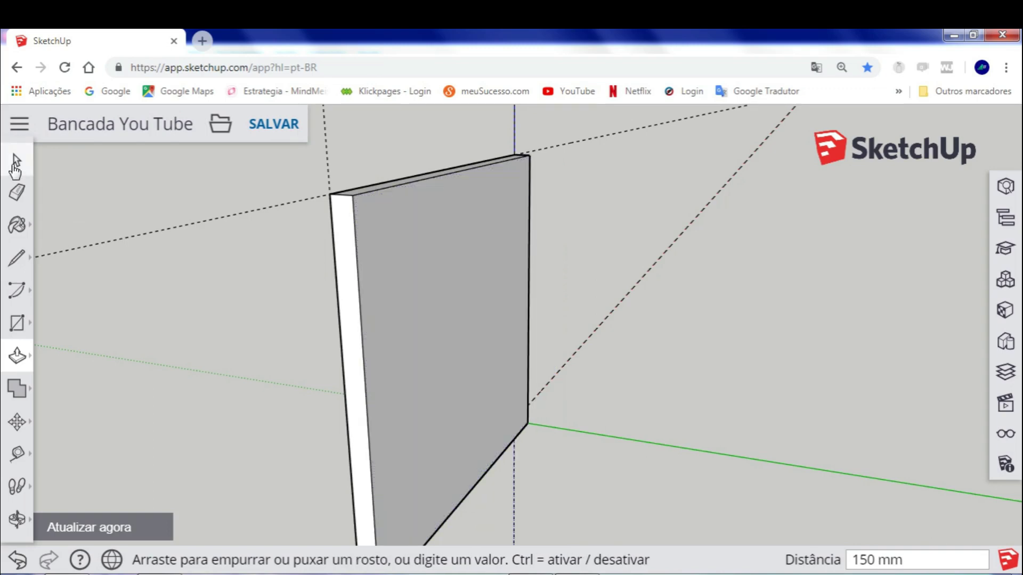
Select the whole 150 mm panel box and make it a group with Criar grupo
{"action": "left_click", "coordinate": [17, 162]}
{"action": "triple_click", "coordinate": [378, 262]}
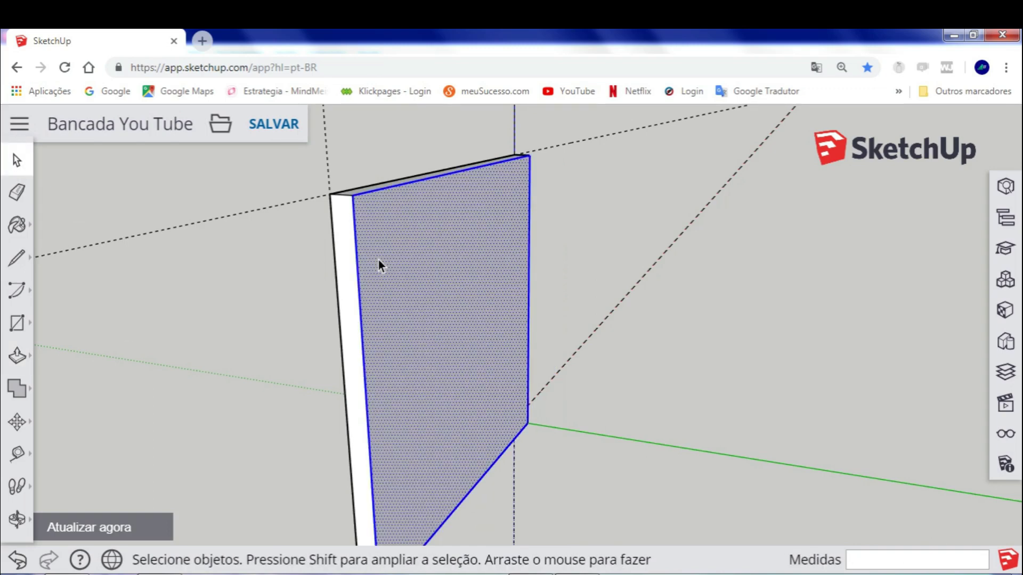
{"action": "right_click", "coordinate": [378, 260]}
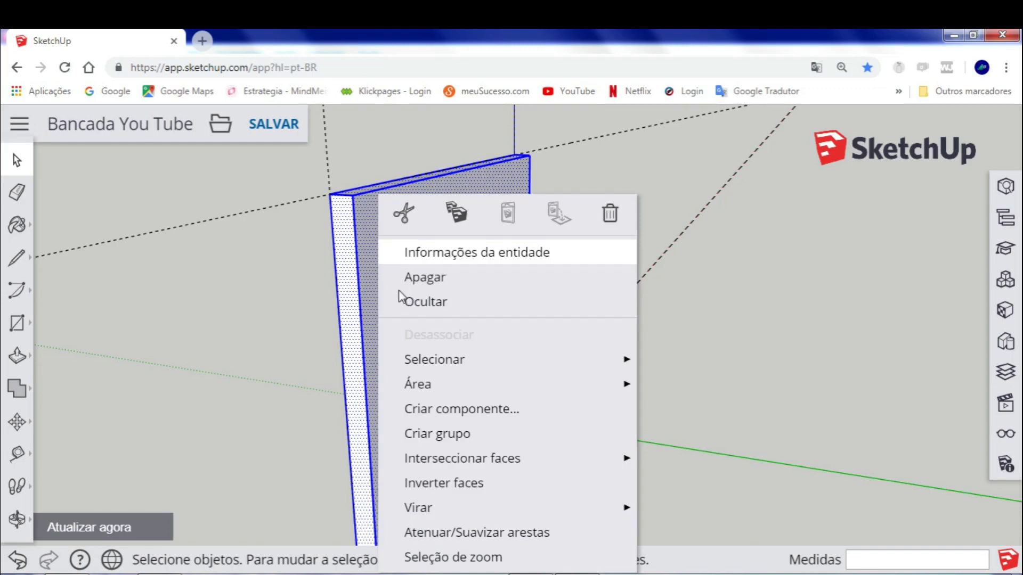
{"action": "left_click", "coordinate": [449, 434]}
Turn the view to face the panel and zoom in and out on it
{"action": "mouse_move", "coordinate": [390, 404]}
{"action": "middle_mouse_down"}
{"action": "mouse_move", "coordinate": [623, 343]}
{"action": "mouse_move", "coordinate": [619, 381]}
{"action": "mouse_move", "coordinate": [591, 333]}
{"action": "mouse_move", "coordinate": [687, 267]}
{"action": "middle_mouse_up"}
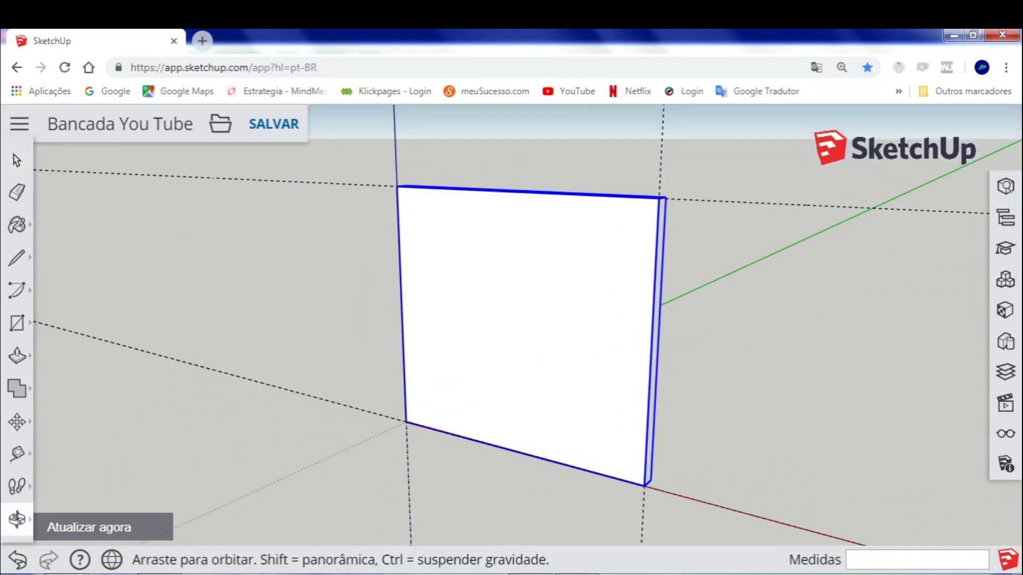
{"action": "middle_click_drag", "start_coordinate": [464, 320], "coordinate": [472, 328]}
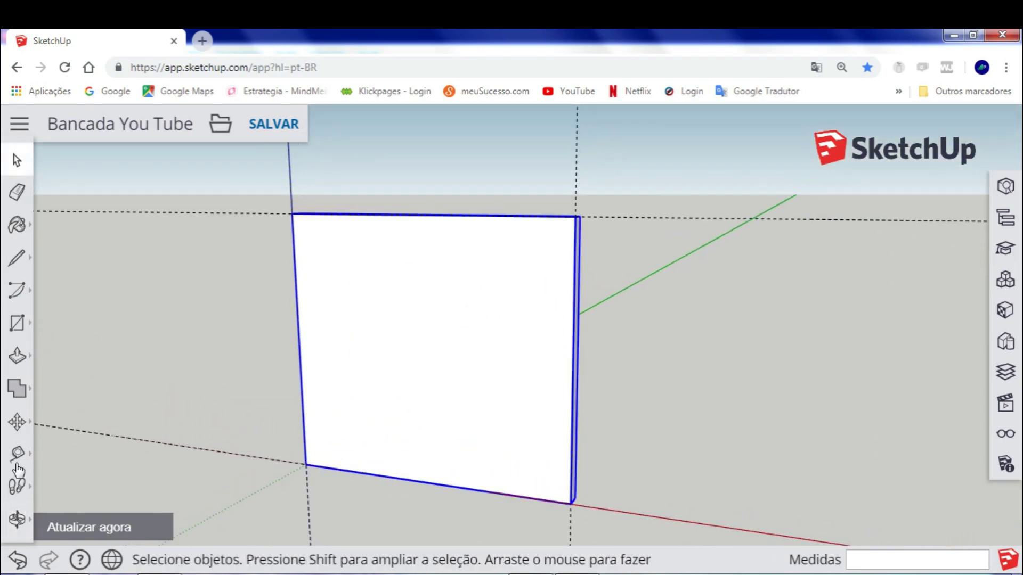
{"action": "left_click", "coordinate": [16, 524]}
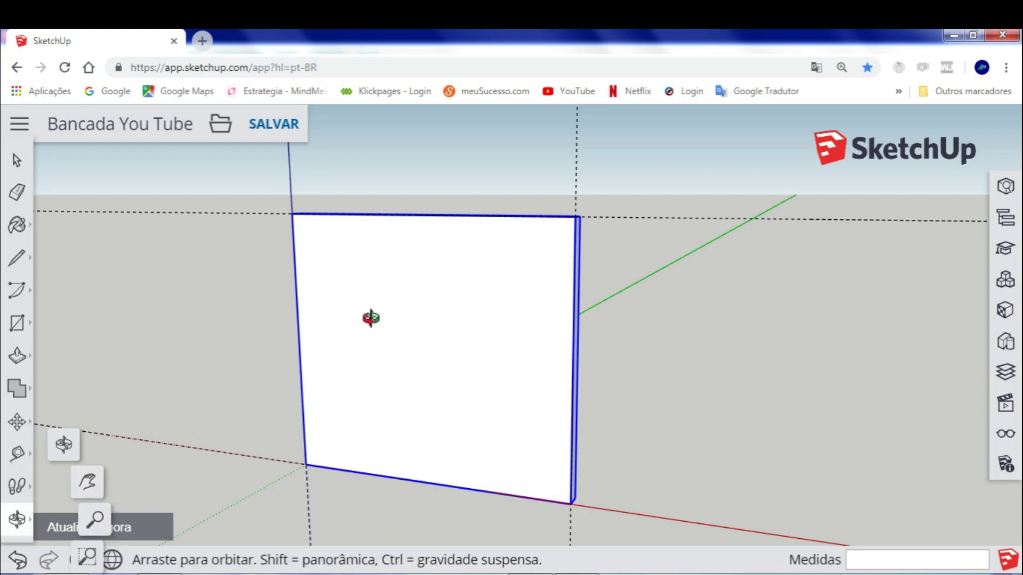
{"action": "key", "text": "space"}
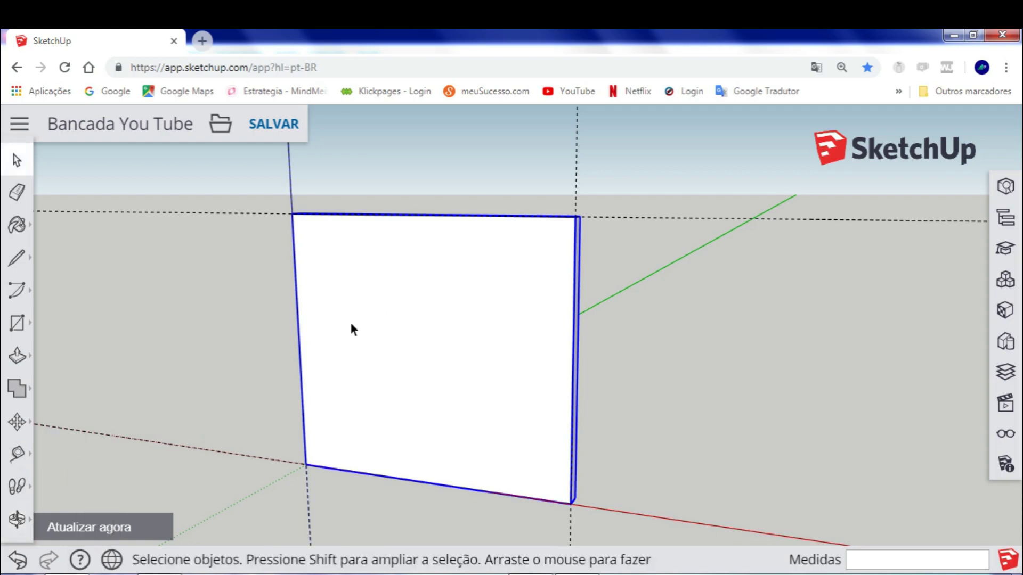
{"action": "scroll", "coordinate": [396, 319], "scroll_direction": "down", "scroll_amount": 3}
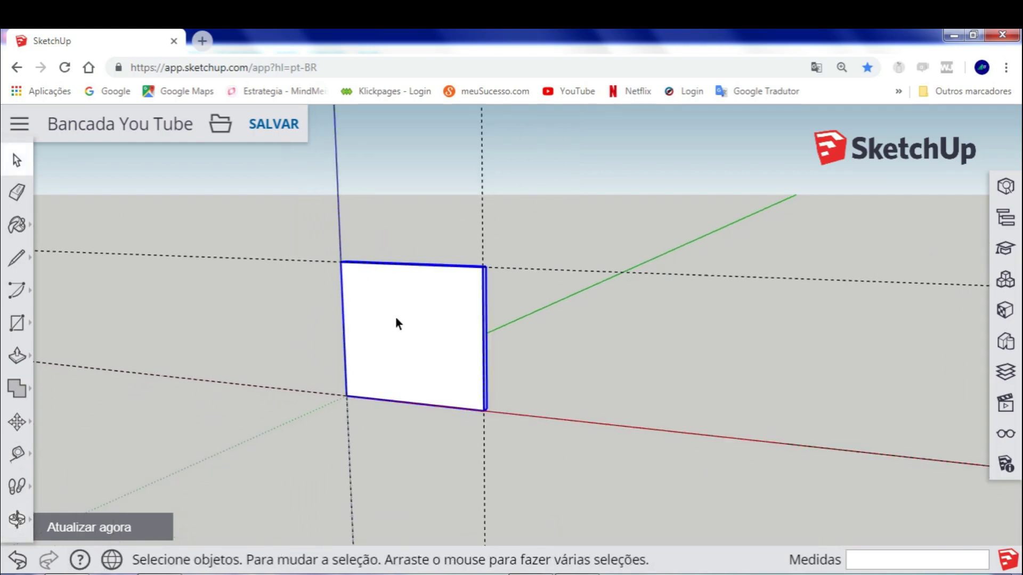
{"action": "scroll", "coordinate": [395, 319], "scroll_direction": "down", "scroll_amount": 2}
{"action": "scroll", "coordinate": [395, 316], "scroll_direction": "down", "scroll_amount": 2}
{"action": "scroll", "coordinate": [396, 317], "scroll_direction": "up", "scroll_amount": 2}
{"action": "scroll", "coordinate": [397, 317], "scroll_direction": "up", "scroll_amount": 2}
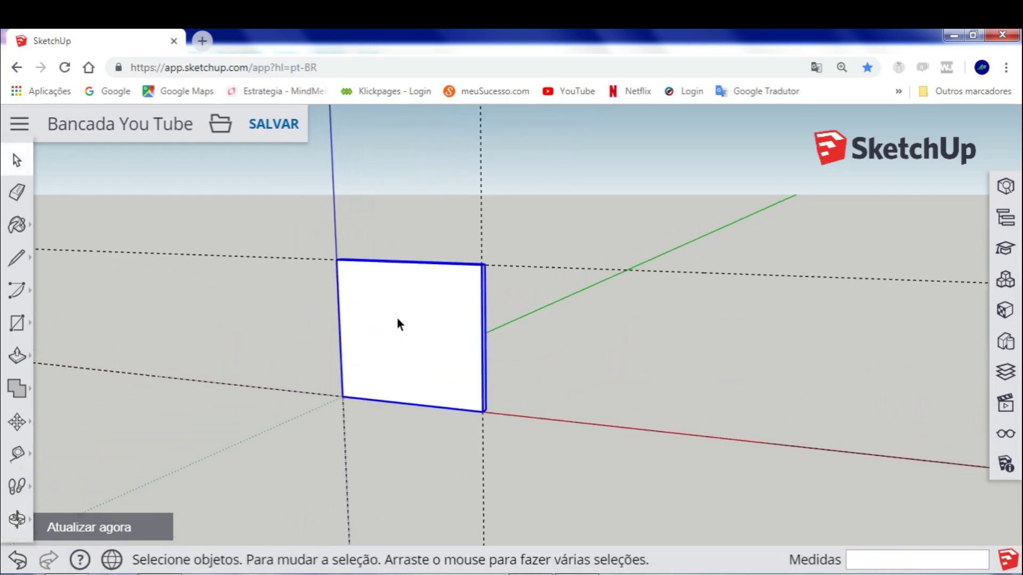
{"action": "scroll", "coordinate": [397, 317], "scroll_direction": "up", "scroll_amount": 2}
{"action": "scroll", "coordinate": [398, 317], "scroll_direction": "up", "scroll_amount": 2}
{"action": "scroll", "coordinate": [397, 318], "scroll_direction": "down", "scroll_amount": 3}
{"action": "scroll", "coordinate": [397, 318], "scroll_direction": "down", "scroll_amount": 3}
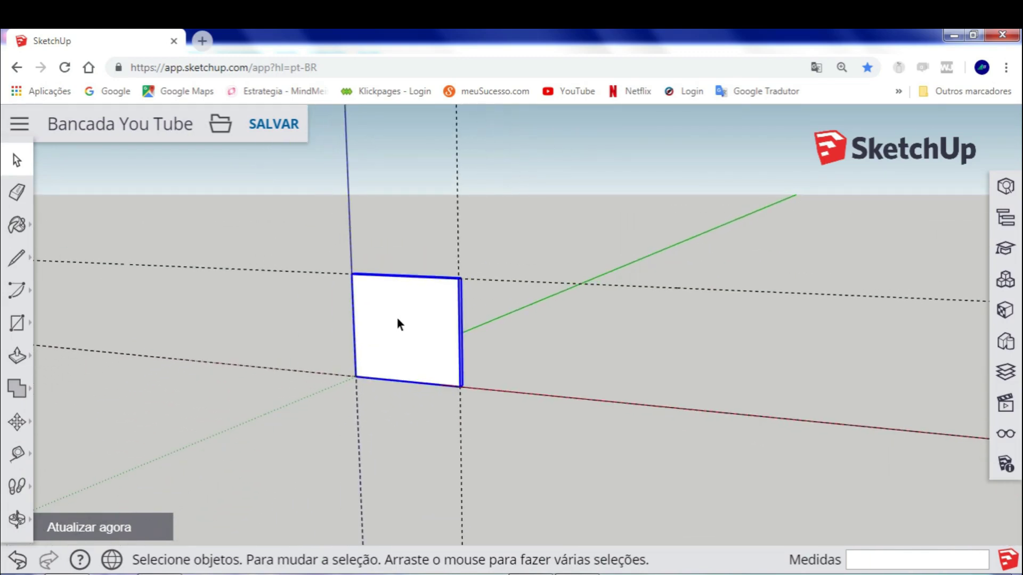
{"action": "scroll", "coordinate": [397, 318], "scroll_direction": "down", "scroll_amount": 1}
{"action": "scroll", "coordinate": [398, 318], "scroll_direction": "down", "scroll_amount": 2}
{"action": "scroll", "coordinate": [397, 318], "scroll_direction": "up", "scroll_amount": 5}
{"action": "scroll", "coordinate": [397, 318], "scroll_direction": "down", "scroll_amount": 2}
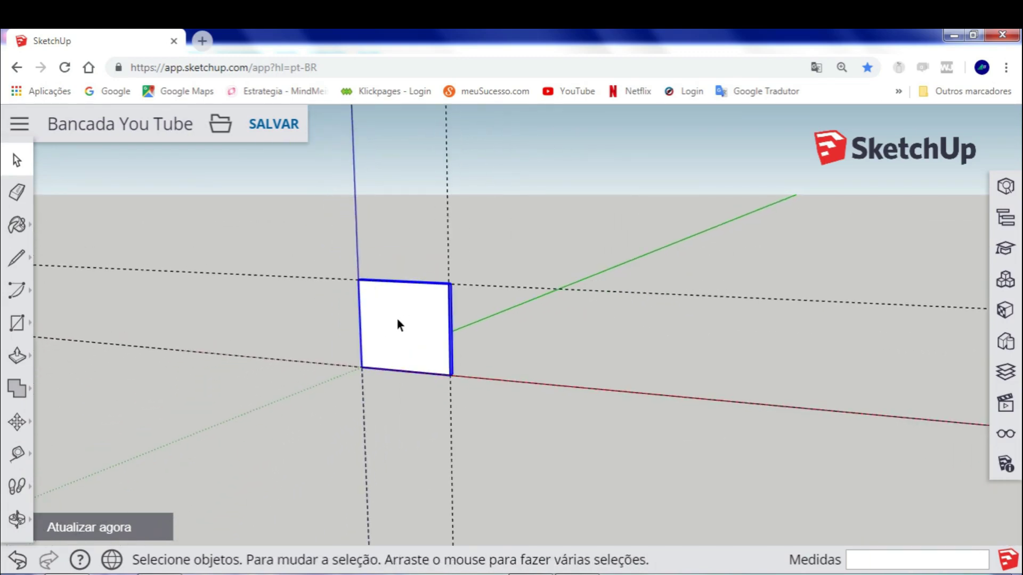
{"action": "scroll", "coordinate": [398, 318], "scroll_direction": "down", "scroll_amount": 1}
{"action": "scroll", "coordinate": [397, 318], "scroll_direction": "up", "scroll_amount": 4}
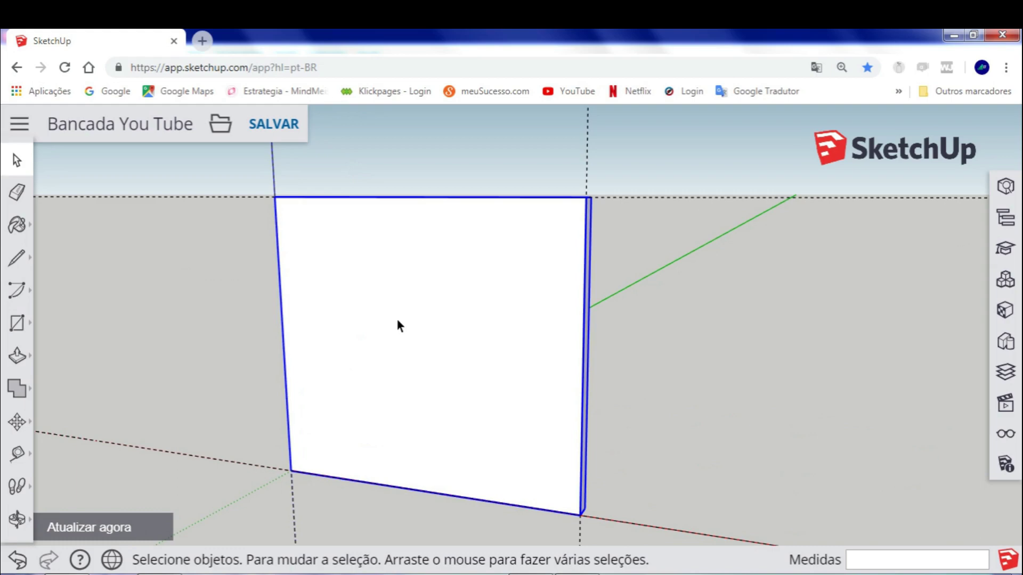
Orbit around the panel to inspect its thin side edge
{"action": "key", "text": "o"}
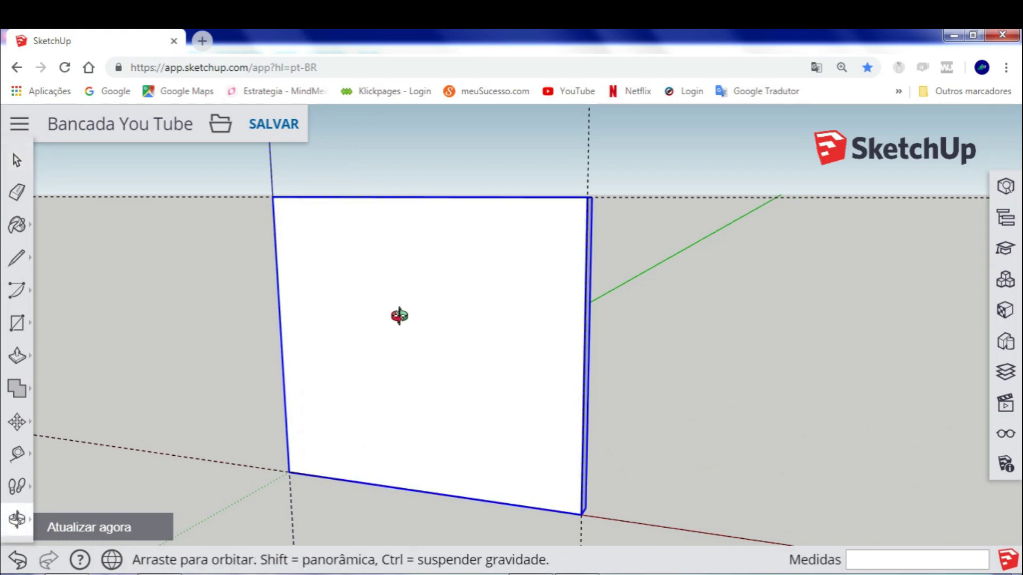
{"action": "mouse_move", "coordinate": [400, 314]}
{"action": "left_mouse_down"}
{"action": "mouse_move", "coordinate": [753, 289]}
{"action": "mouse_move", "coordinate": [590, 282]}
{"action": "mouse_move", "coordinate": [399, 247]}
{"action": "mouse_move", "coordinate": [250, 383]}
{"action": "mouse_move", "coordinate": [280, 329]}
{"action": "mouse_move", "coordinate": [418, 301]}
{"action": "mouse_move", "coordinate": [546, 362]}
{"action": "mouse_move", "coordinate": [425, 369]}
{"action": "mouse_move", "coordinate": [431, 362]}
{"action": "left_mouse_up"}
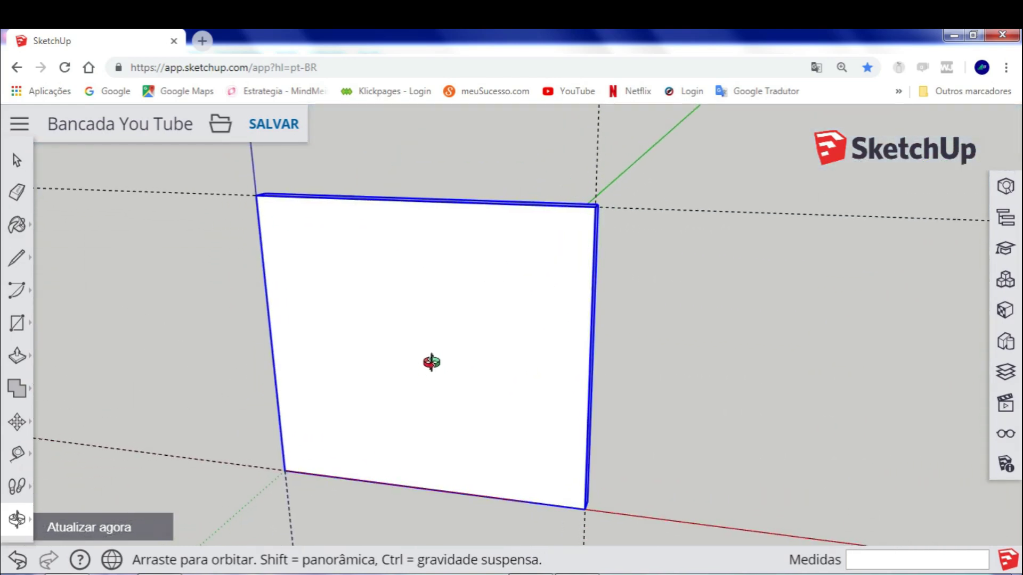
{"action": "key", "text": "space"}
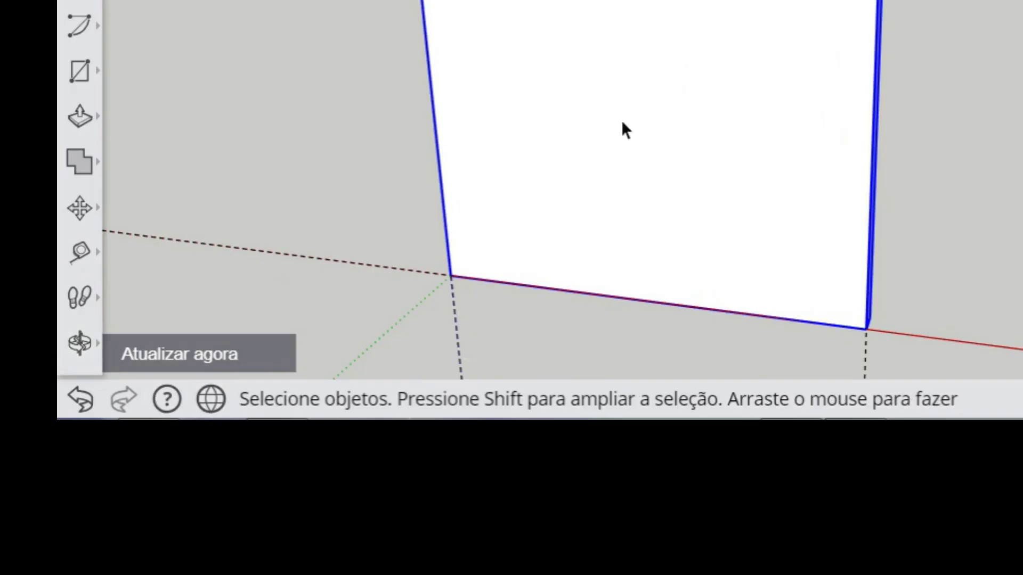
{"action": "key", "text": "o"}
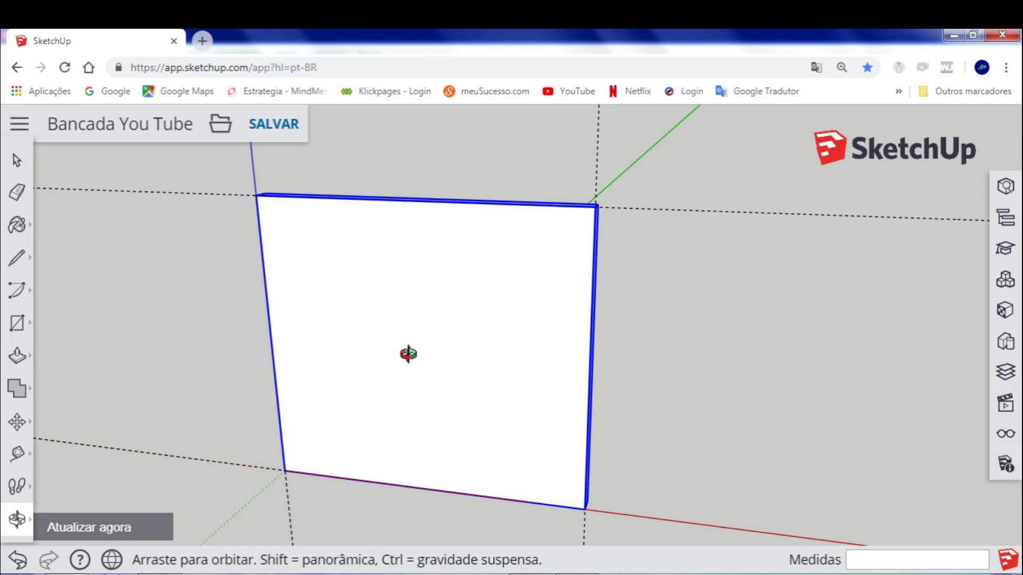
{"action": "mouse_move", "coordinate": [408, 354]}
{"action": "left_mouse_down"}
{"action": "mouse_move", "coordinate": [323, 378]}
{"action": "mouse_move", "coordinate": [366, 370]}
{"action": "left_mouse_up"}
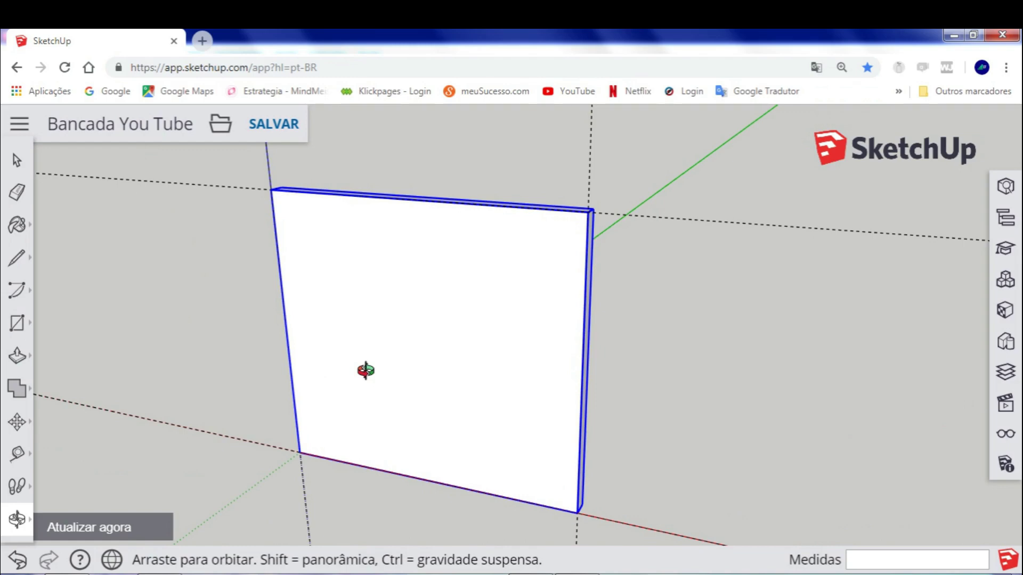
{"action": "mouse_move", "coordinate": [365, 371]}
{"action": "left_mouse_down"}
{"action": "mouse_move", "coordinate": [500, 331]}
{"action": "mouse_move", "coordinate": [411, 367]}
{"action": "mouse_move", "coordinate": [559, 369]}
{"action": "mouse_move", "coordinate": [383, 390]}
{"action": "mouse_move", "coordinate": [359, 376]}
{"action": "mouse_move", "coordinate": [715, 370]}
{"action": "mouse_move", "coordinate": [561, 407]}
{"action": "mouse_move", "coordinate": [347, 389]}
{"action": "mouse_move", "coordinate": [338, 433]}
{"action": "mouse_move", "coordinate": [506, 398]}
{"action": "mouse_move", "coordinate": [598, 392]}
{"action": "mouse_move", "coordinate": [509, 326]}
{"action": "mouse_move", "coordinate": [411, 370]}
{"action": "mouse_move", "coordinate": [549, 322]}
{"action": "mouse_move", "coordinate": [320, 422]}
{"action": "mouse_move", "coordinate": [634, 366]}
{"action": "mouse_move", "coordinate": [331, 427]}
{"action": "mouse_move", "coordinate": [381, 395]}
{"action": "mouse_move", "coordinate": [527, 365]}
{"action": "mouse_move", "coordinate": [426, 391]}
{"action": "mouse_move", "coordinate": [390, 388]}
{"action": "mouse_move", "coordinate": [495, 358]}
{"action": "mouse_move", "coordinate": [570, 388]}
{"action": "mouse_move", "coordinate": [310, 357]}
{"action": "mouse_move", "coordinate": [480, 425]}
{"action": "mouse_move", "coordinate": [356, 347]}
{"action": "mouse_move", "coordinate": [578, 310]}
{"action": "mouse_move", "coordinate": [461, 440]}
{"action": "mouse_move", "coordinate": [440, 295]}
{"action": "mouse_move", "coordinate": [445, 427]}
{"action": "mouse_move", "coordinate": [473, 315]}
{"action": "mouse_move", "coordinate": [382, 390]}
{"action": "mouse_move", "coordinate": [525, 354]}
{"action": "mouse_move", "coordinate": [411, 389]}
{"action": "mouse_move", "coordinate": [318, 374]}
{"action": "mouse_move", "coordinate": [172, 408]}
{"action": "mouse_move", "coordinate": [421, 409]}
{"action": "mouse_move", "coordinate": [669, 260]}
{"action": "mouse_move", "coordinate": [621, 376]}
{"action": "mouse_move", "coordinate": [337, 400]}
{"action": "left_mouse_up"}
{"action": "middle_click_drag", "start_coordinate": [337, 400], "coordinate": [373, 362]}
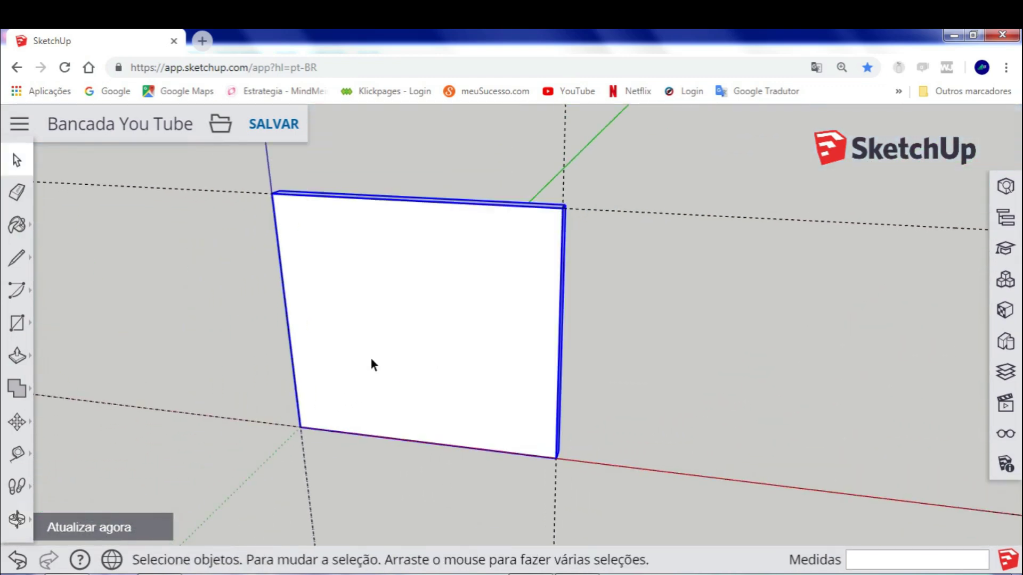
{"action": "left_click", "coordinate": [16, 455]}
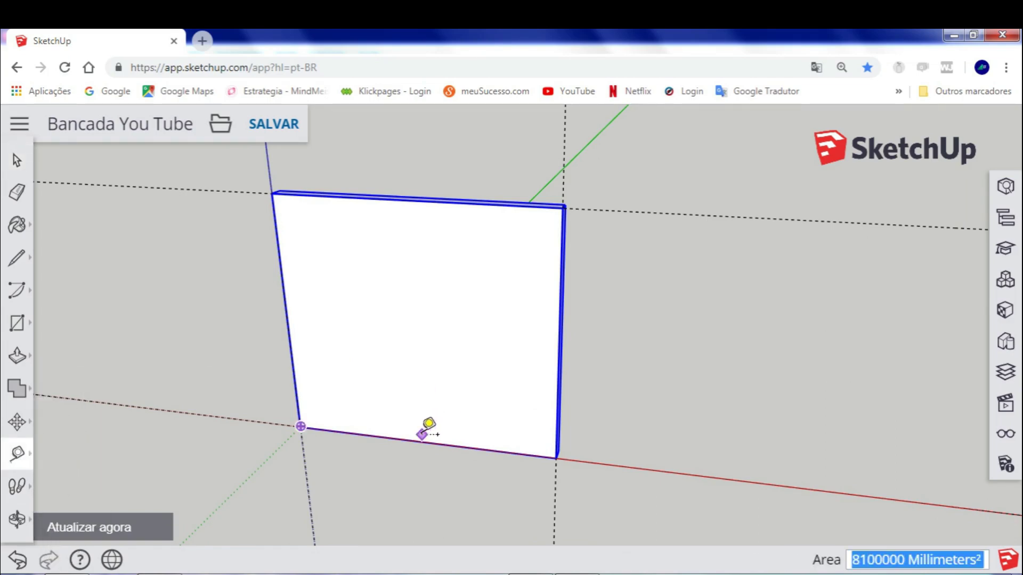
{"action": "scroll", "coordinate": [428, 429], "scroll_direction": "up", "scroll_amount": 2}
{"action": "scroll", "coordinate": [429, 429], "scroll_direction": "down", "scroll_amount": 1}
{"action": "scroll", "coordinate": [429, 429], "scroll_direction": "down", "scroll_amount": 1}
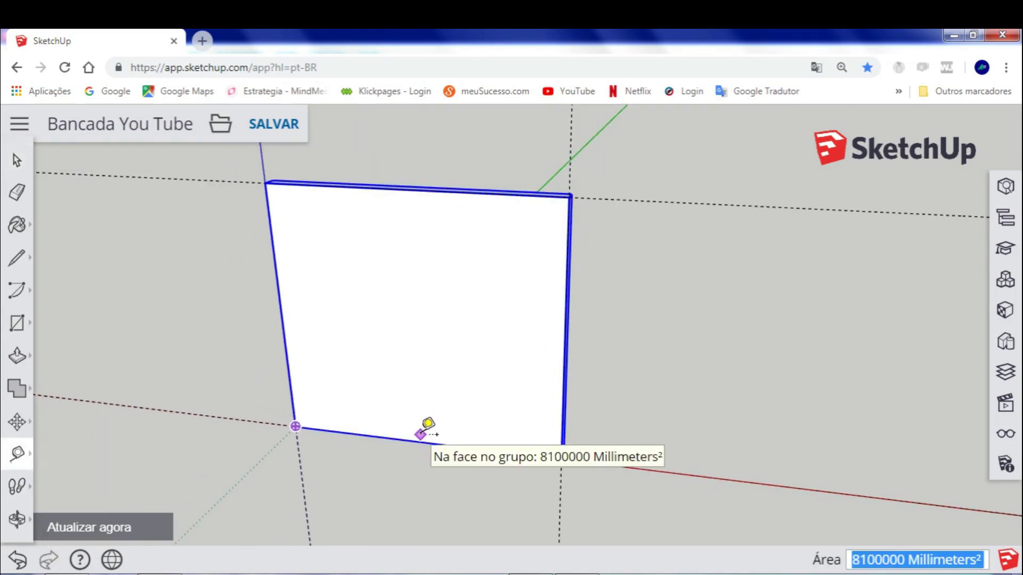
{"action": "key", "text": "space"}
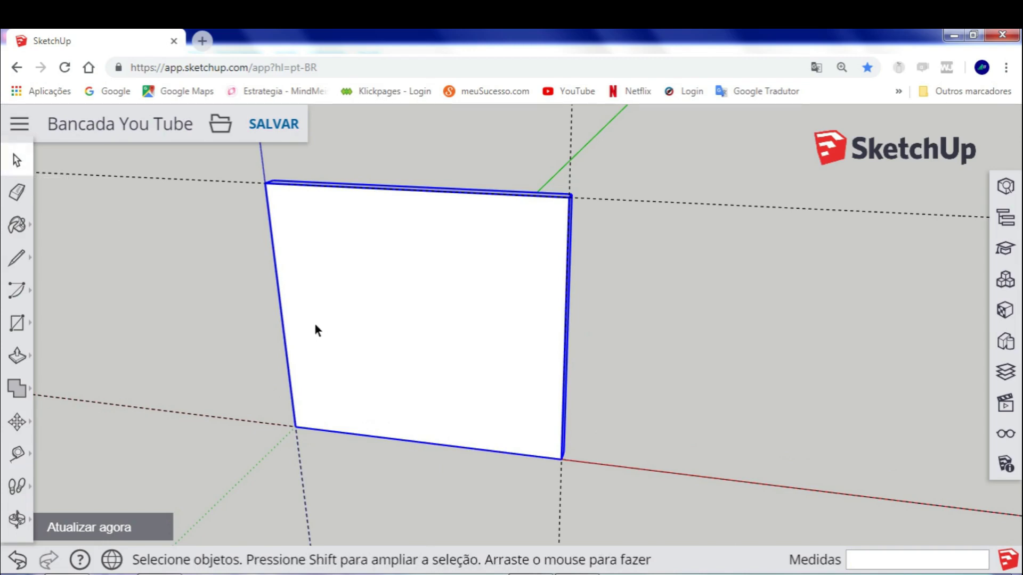
{"action": "key", "text": "m"}
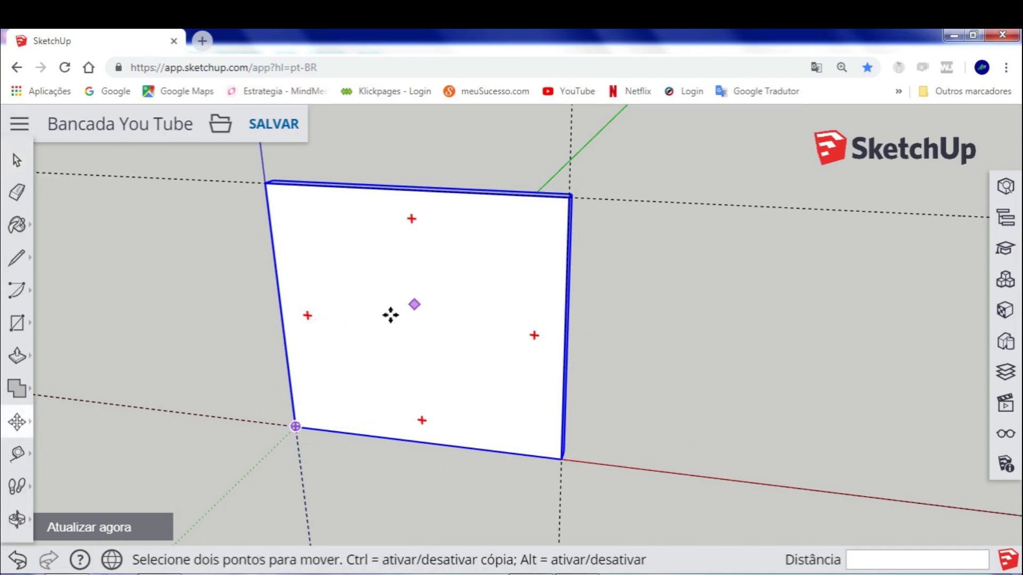
{"action": "key", "text": "t"}
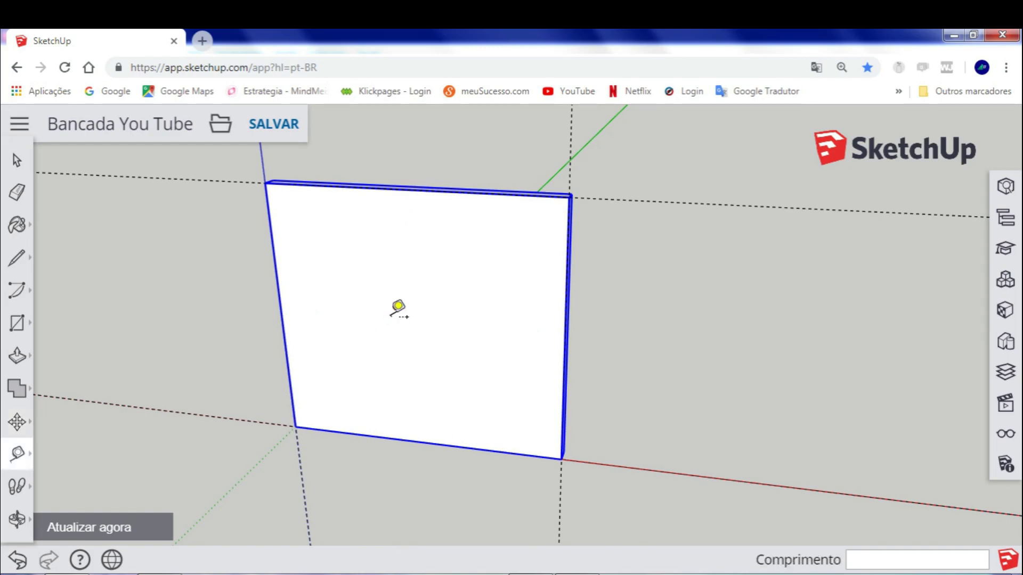
{"action": "key", "text": "r"}
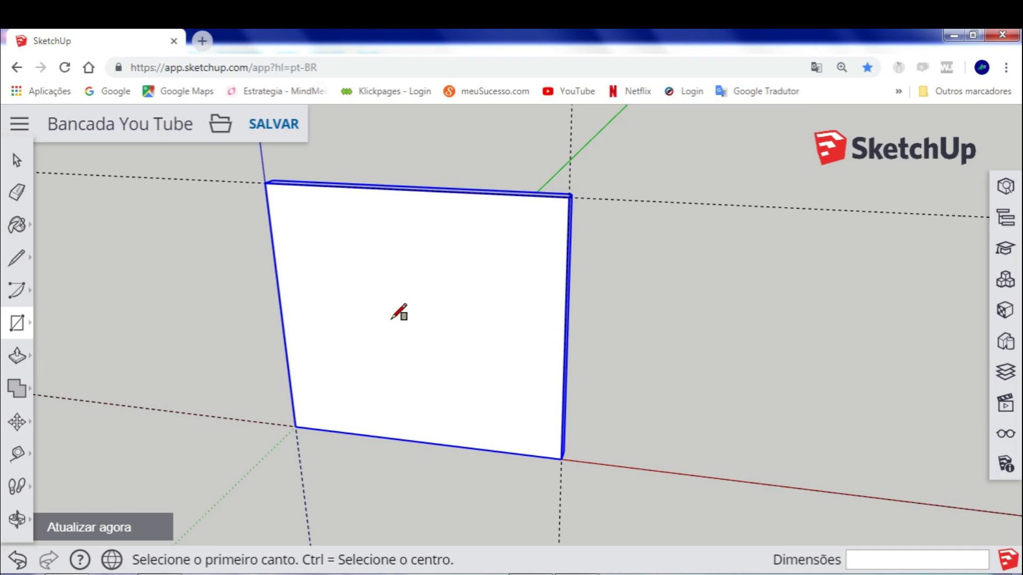
{"action": "key", "text": "o"}
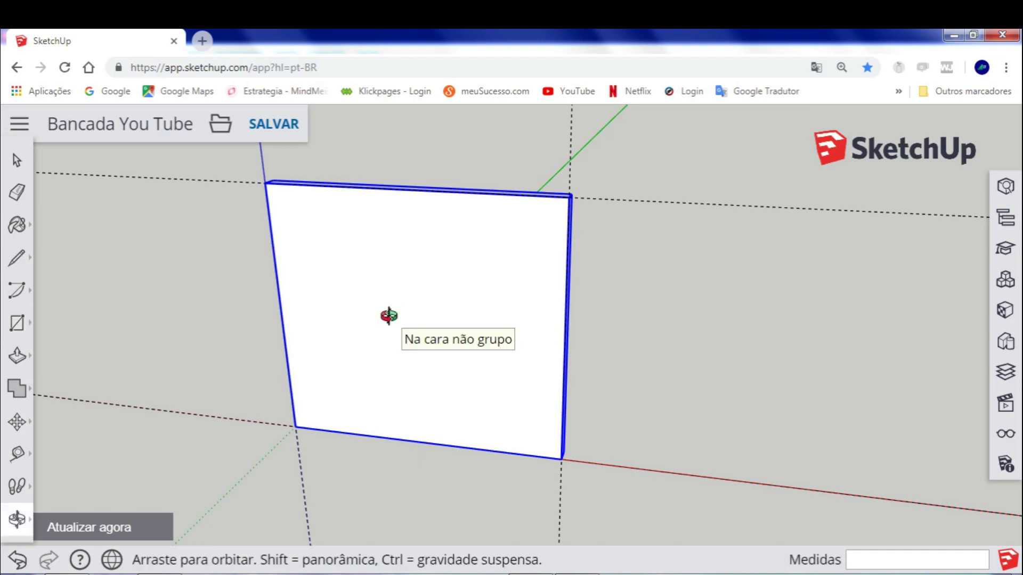
{"action": "key", "text": "space"}
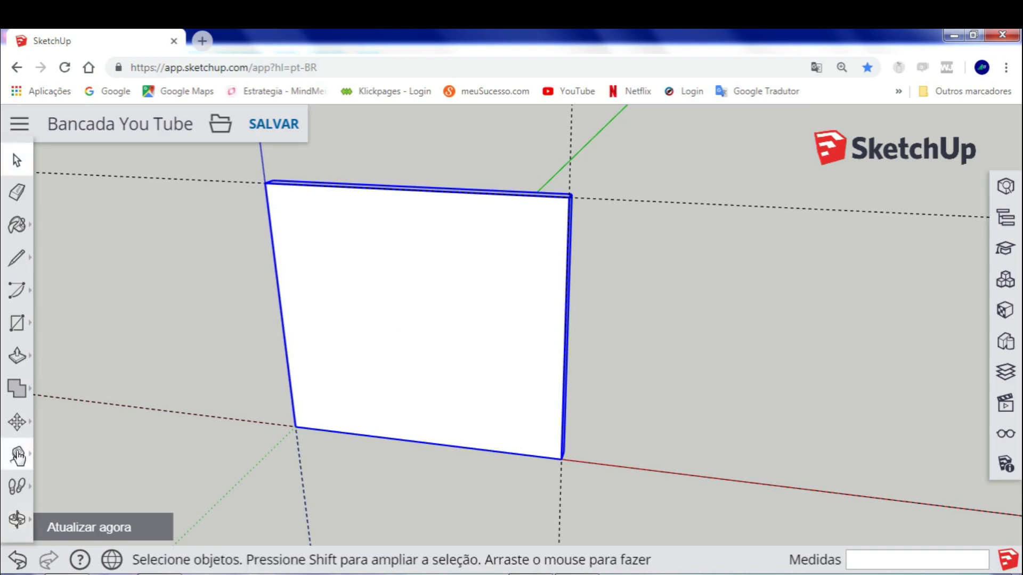
{"action": "left_click", "coordinate": [17, 454]}
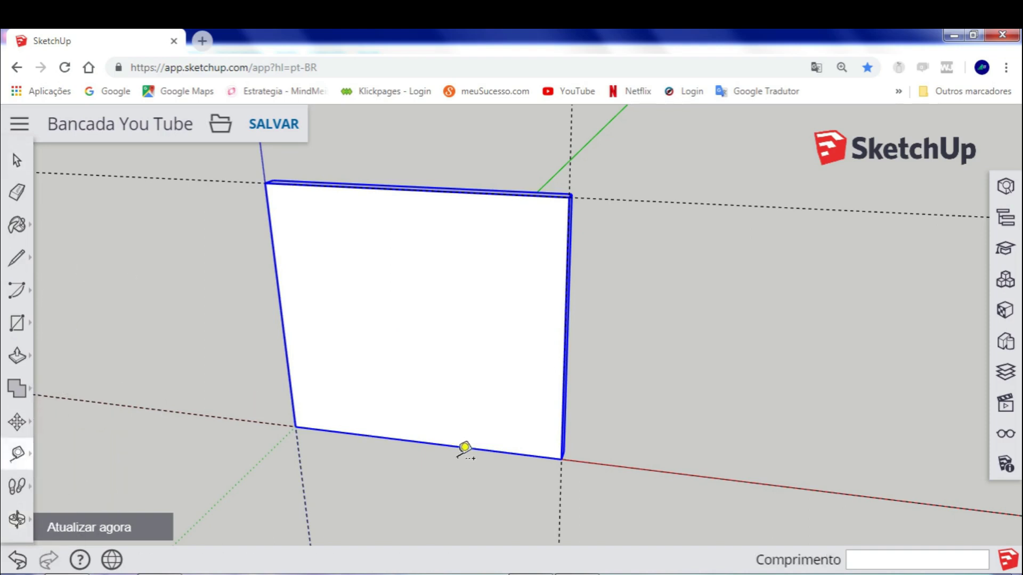
Add a guide 150 mm up from the panel's bottom edge
{"action": "scroll", "coordinate": [469, 443], "scroll_direction": "up", "scroll_amount": 3}
{"action": "scroll", "coordinate": [511, 433], "scroll_direction": "up", "scroll_amount": 2}
{"action": "left_click", "coordinate": [509, 440]}
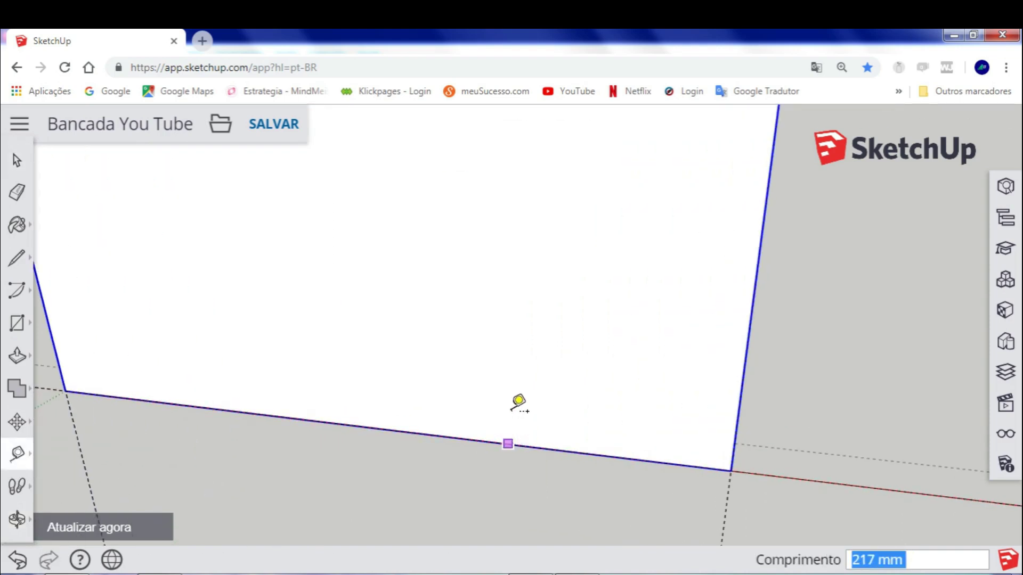
{"action": "middle_click_drag", "start_coordinate": [490, 376], "coordinate": [532, 411]}
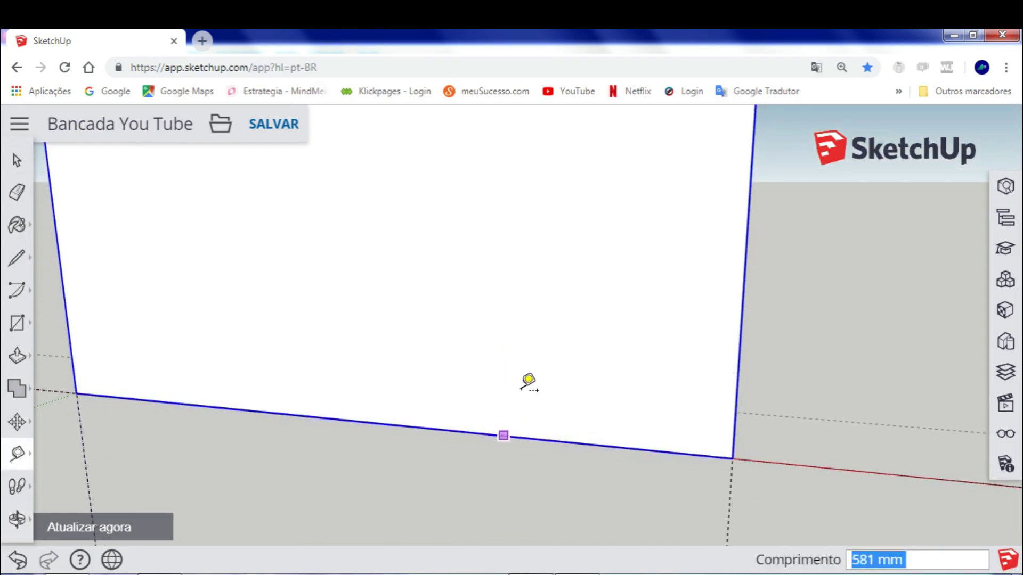
{"action": "type", "text": "150"}
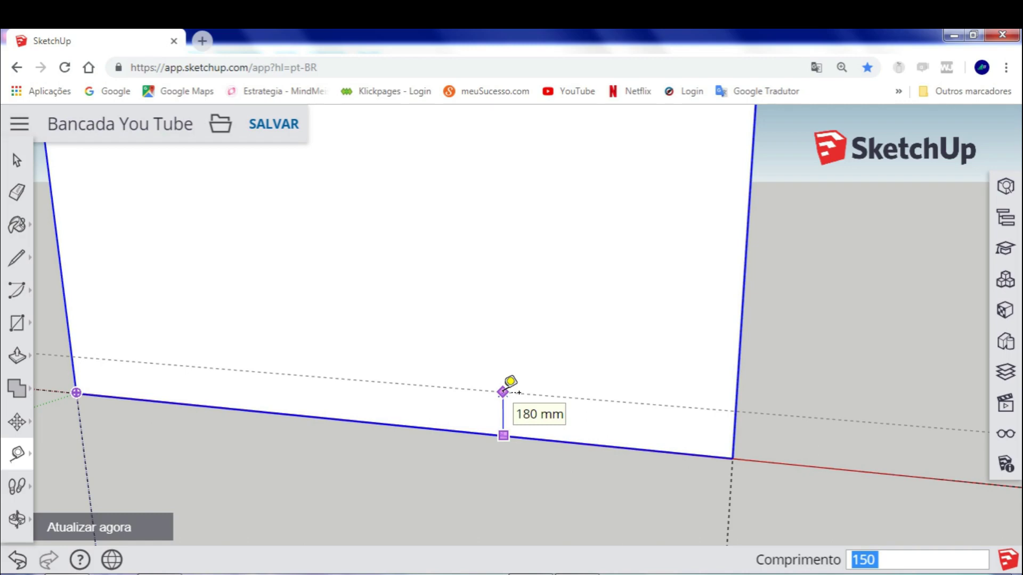
{"action": "key", "text": "Return"}
Place a guide measured from the panel's right edge onto the front face
{"action": "scroll", "coordinate": [503, 392], "scroll_direction": "up", "scroll_amount": 3}
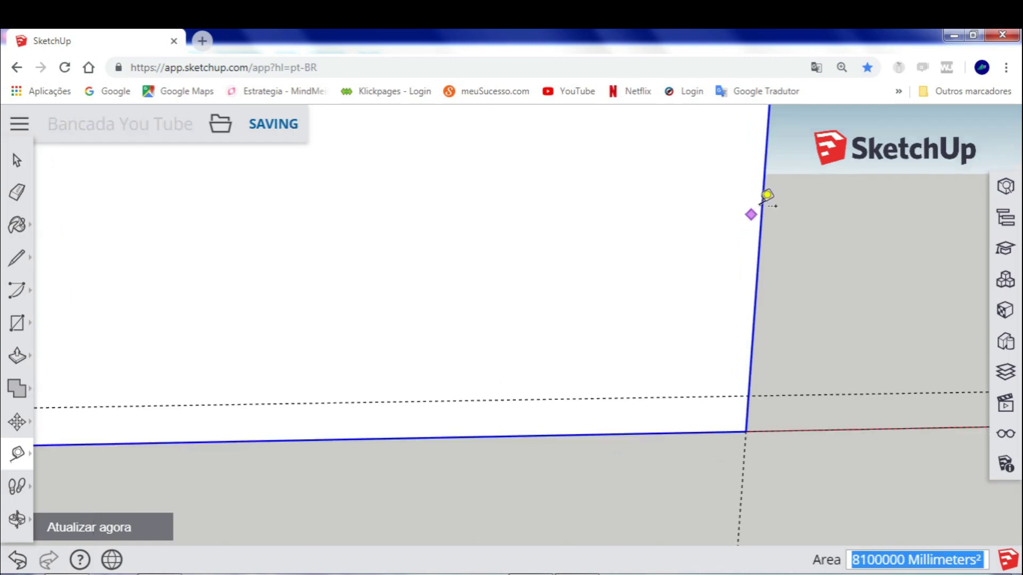
{"action": "left_click", "coordinate": [762, 201]}
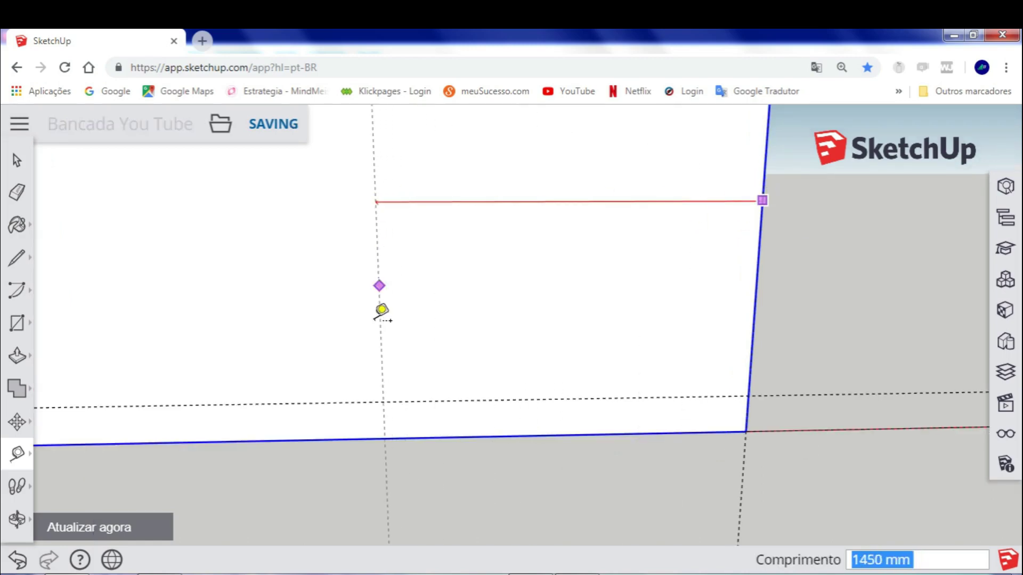
{"action": "scroll", "coordinate": [388, 418], "scroll_direction": "down", "scroll_amount": 2}
{"action": "middle_click_drag", "start_coordinate": [392, 415], "coordinate": [444, 373], "text": "shift"}
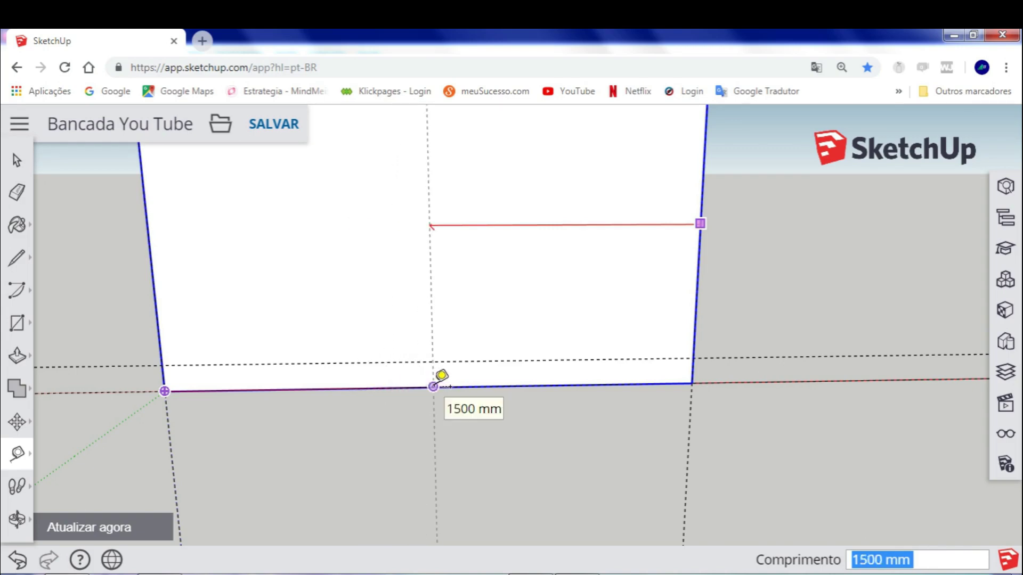
{"action": "left_click", "coordinate": [434, 385]}
{"action": "middle_click_drag", "start_coordinate": [445, 368], "coordinate": [441, 399]}
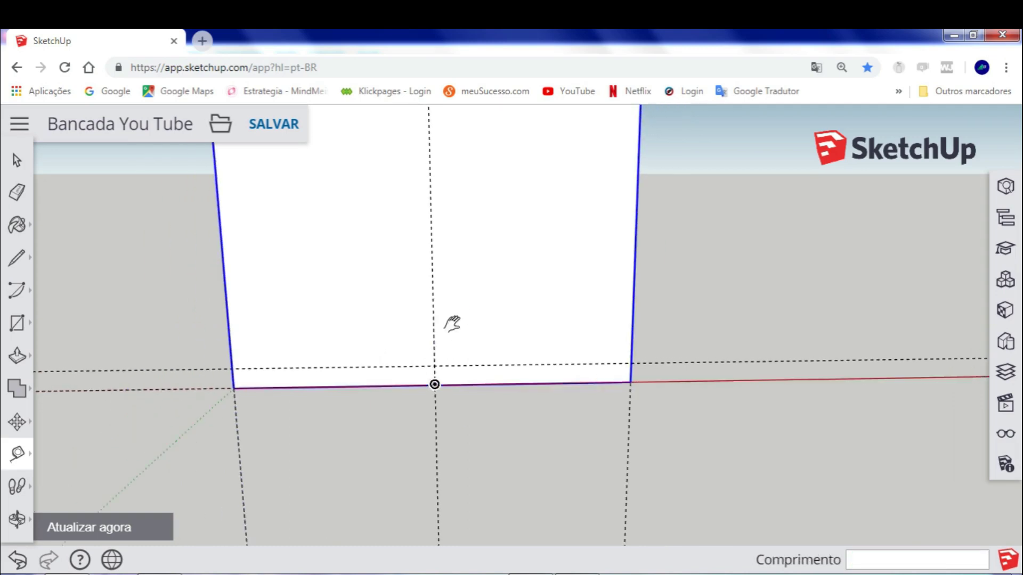
{"action": "scroll", "coordinate": [441, 399], "scroll_direction": "up", "scroll_amount": 2}
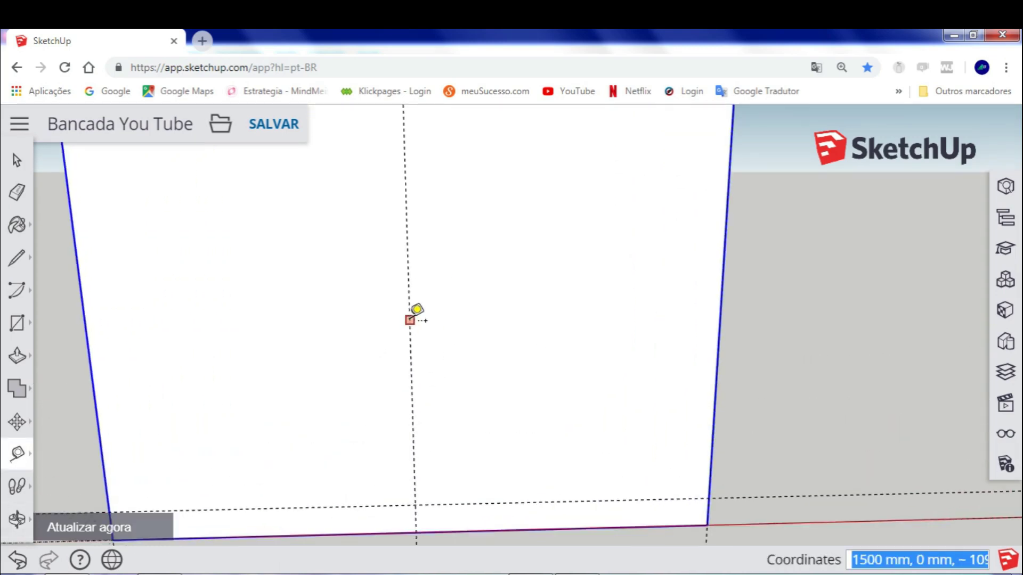
Add vertical guides 900 mm right and 600 mm left of the middle guide
{"action": "left_click", "coordinate": [409, 320]}
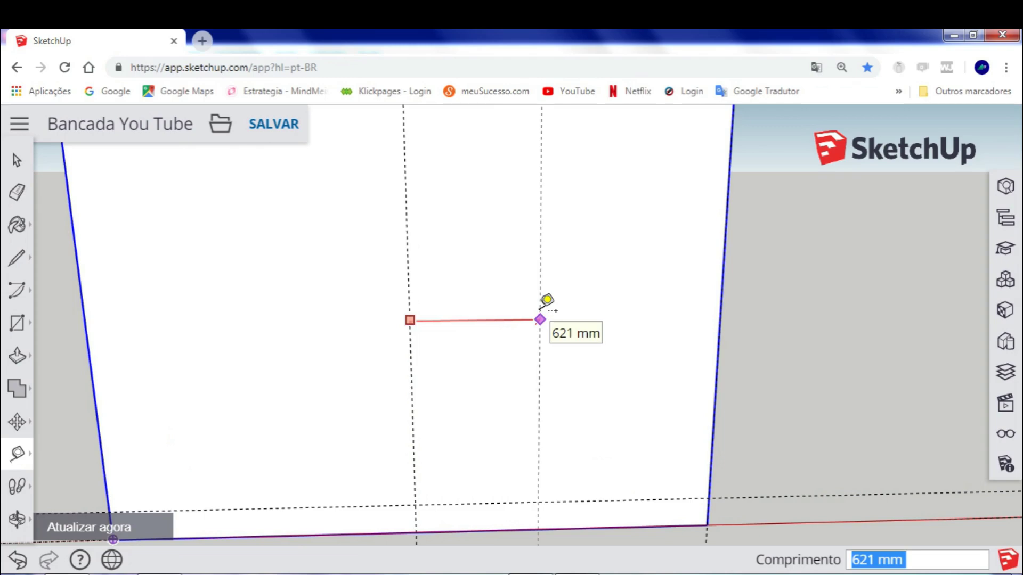
{"action": "type", "text": "900"}
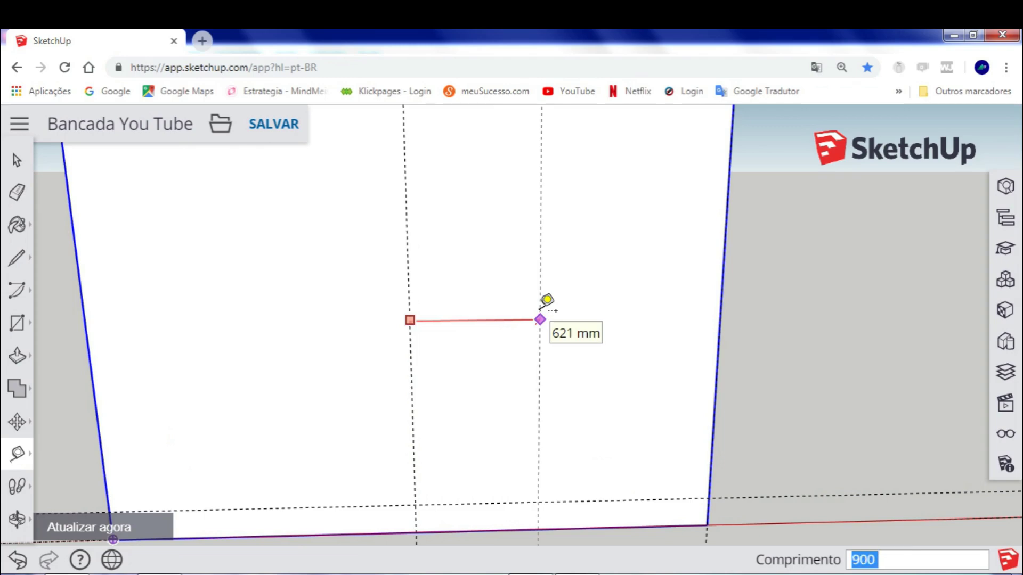
{"action": "key", "text": "Return"}
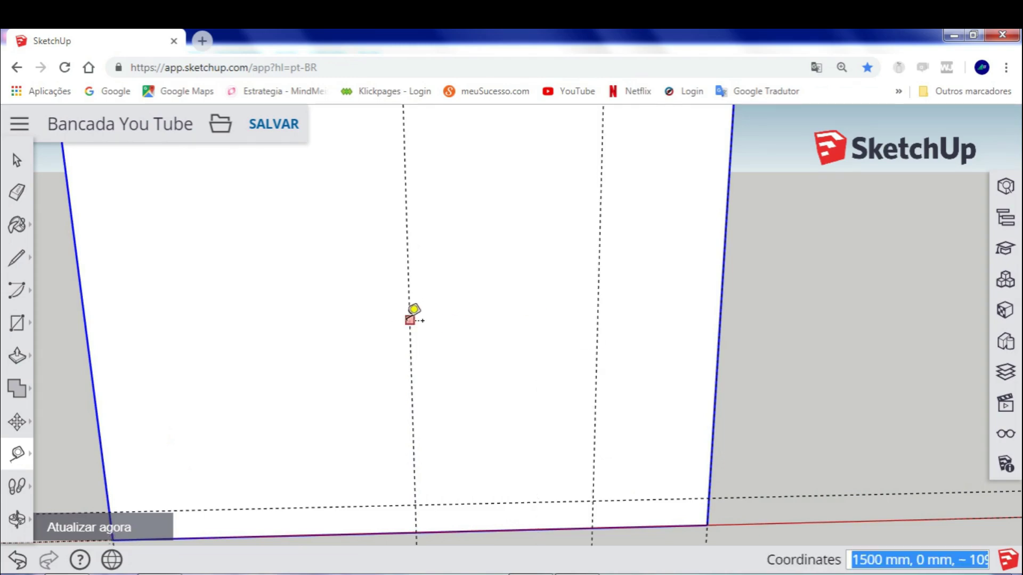
{"action": "left_click", "coordinate": [409, 318]}
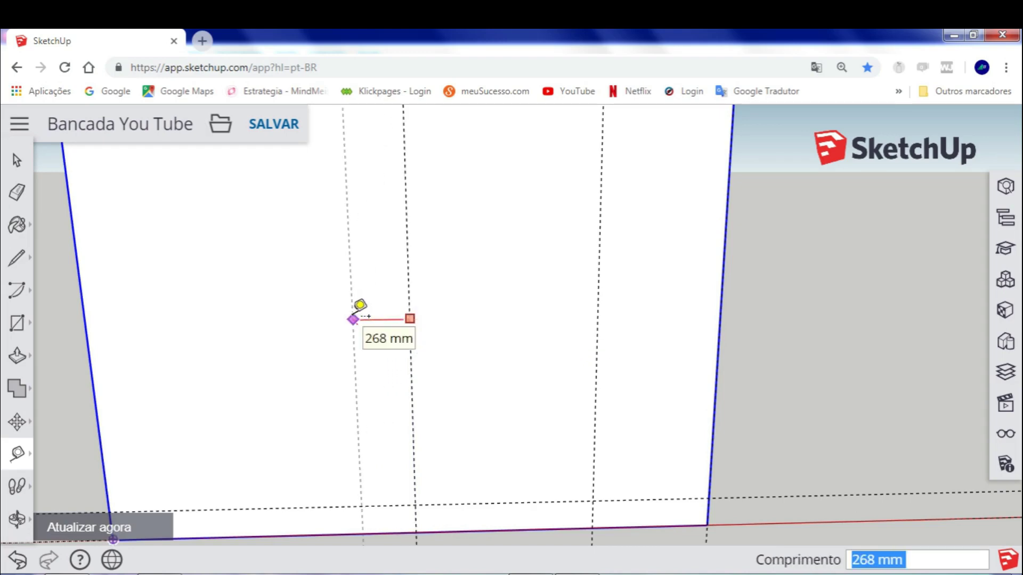
{"action": "type", "text": "600"}
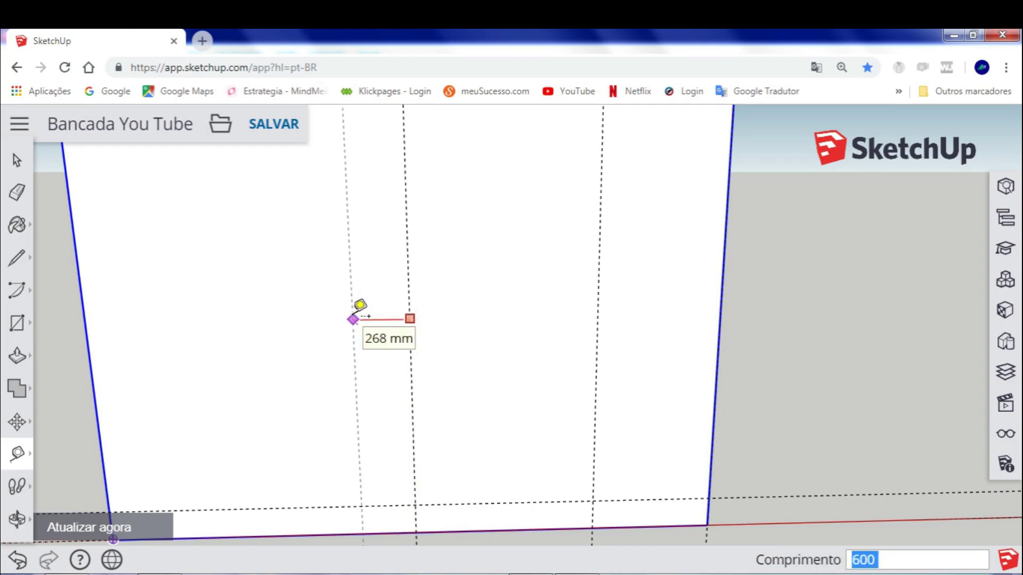
{"action": "key", "text": "Return"}
{"action": "scroll", "coordinate": [338, 338], "scroll_direction": "down", "scroll_amount": 2}
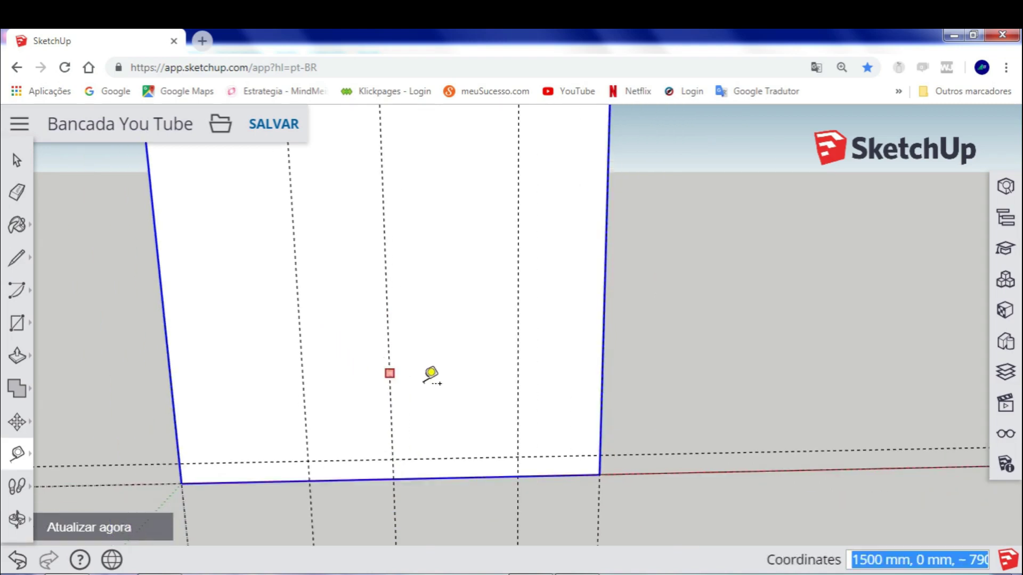
{"action": "middle_click_drag", "start_coordinate": [429, 375], "coordinate": [337, 414]}
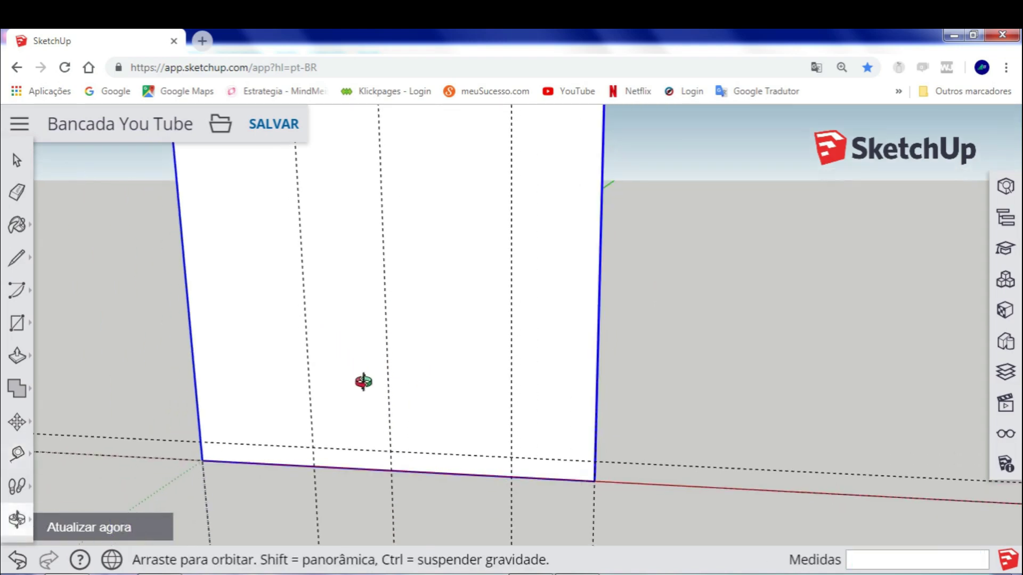
Draw a 1500 × 18 mm rectangle on the front face from the bottom guide intersection
{"action": "left_click", "coordinate": [17, 323]}
{"action": "left_click", "coordinate": [63, 248]}
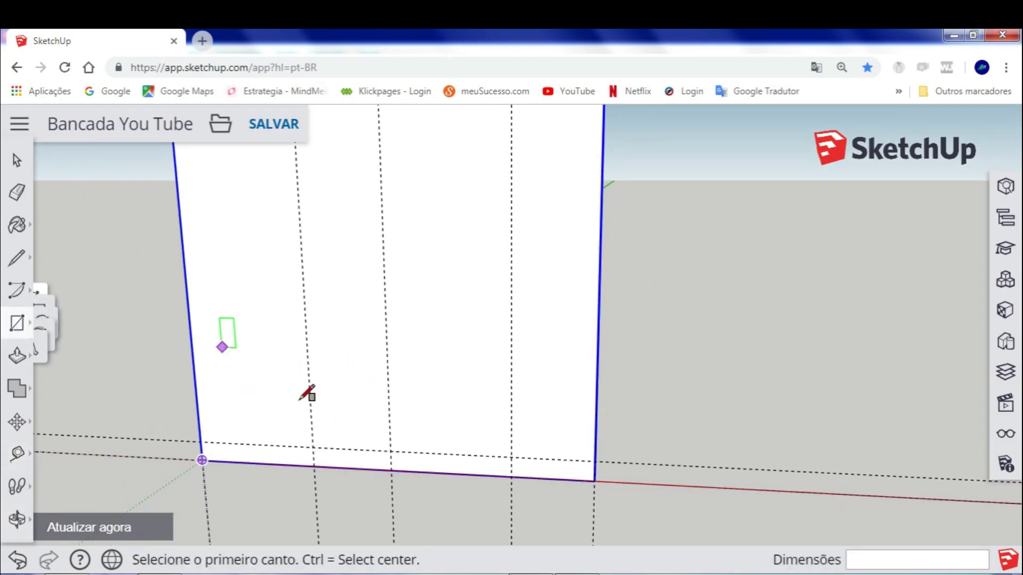
{"action": "scroll", "coordinate": [311, 405], "scroll_direction": "up", "scroll_amount": 2}
{"action": "scroll", "coordinate": [319, 437], "scroll_direction": "up", "scroll_amount": 3}
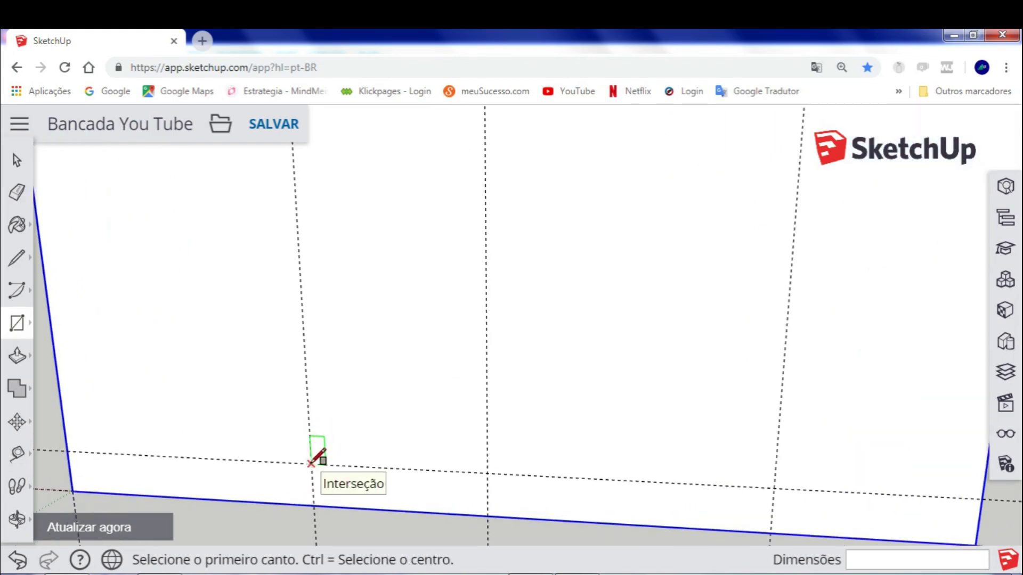
{"action": "left_click", "coordinate": [311, 463]}
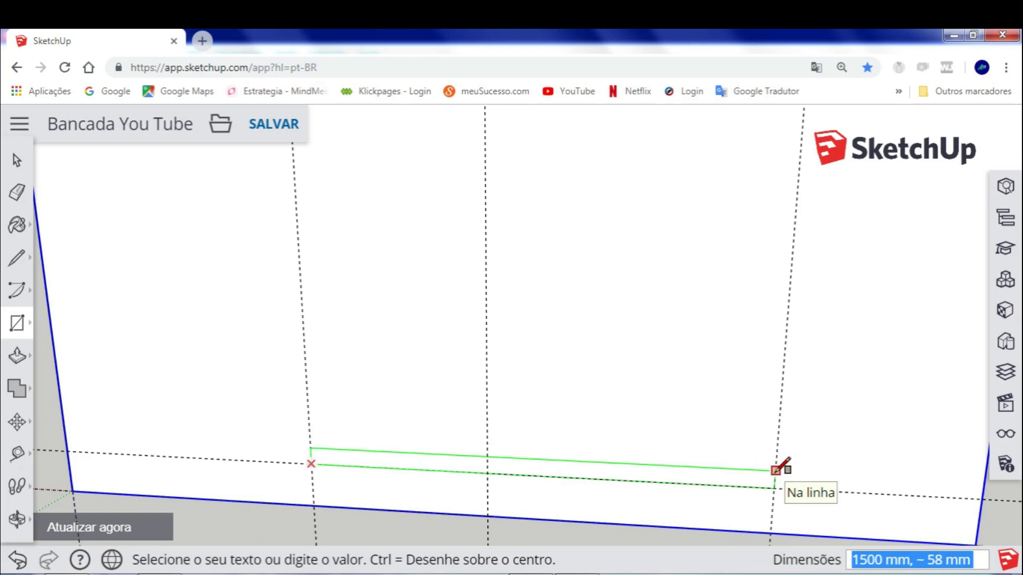
{"action": "type", "text": "1500,18"}
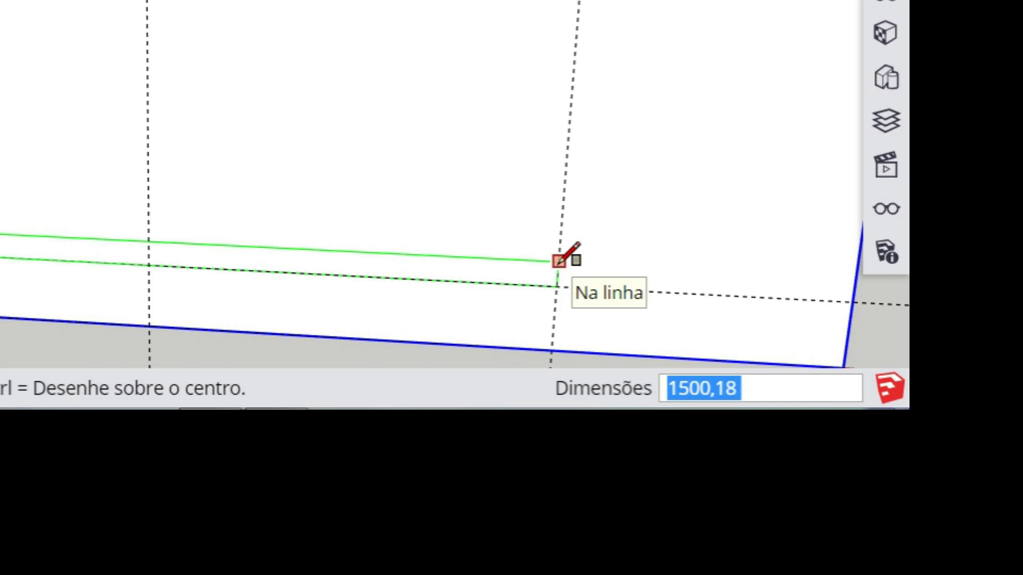
{"action": "left_click", "coordinate": [558, 260]}
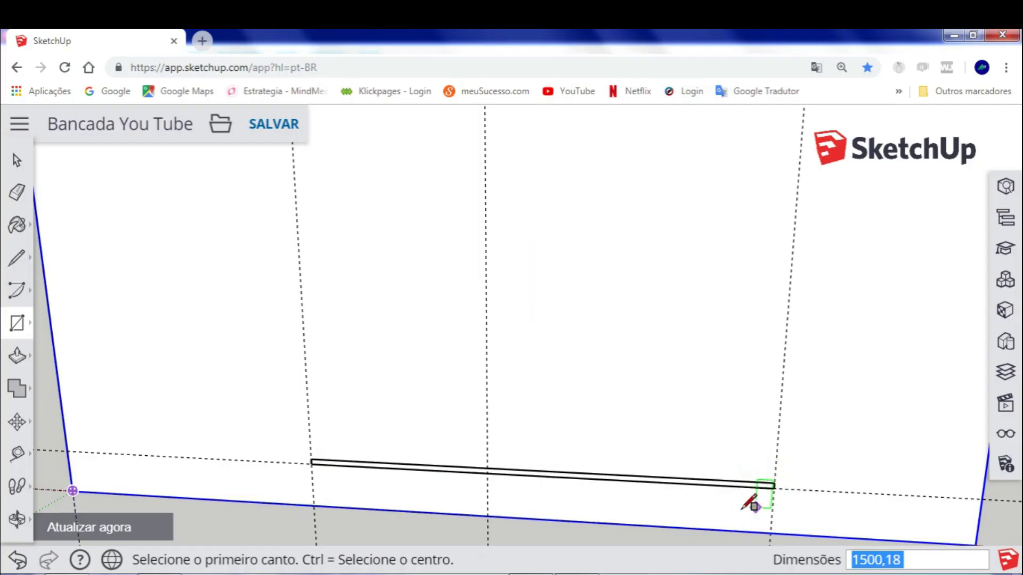
{"action": "key", "text": "o"}
{"action": "key", "text": "r"}
{"action": "middle_click_drag", "start_coordinate": [685, 350], "coordinate": [527, 364]}
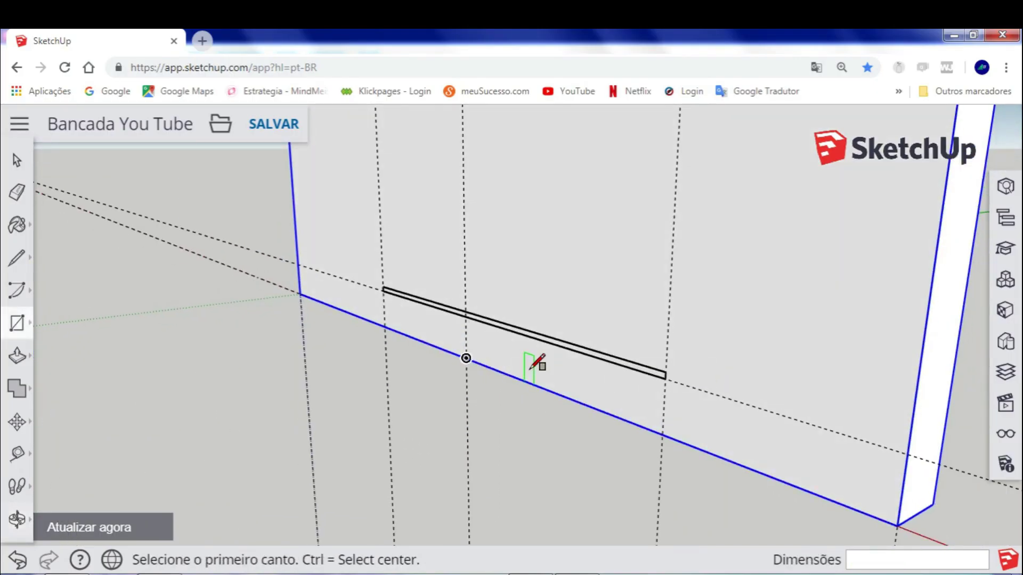
Push/Pull the thin rectangle out 550 mm from the wall
{"action": "left_click", "coordinate": [17, 358]}
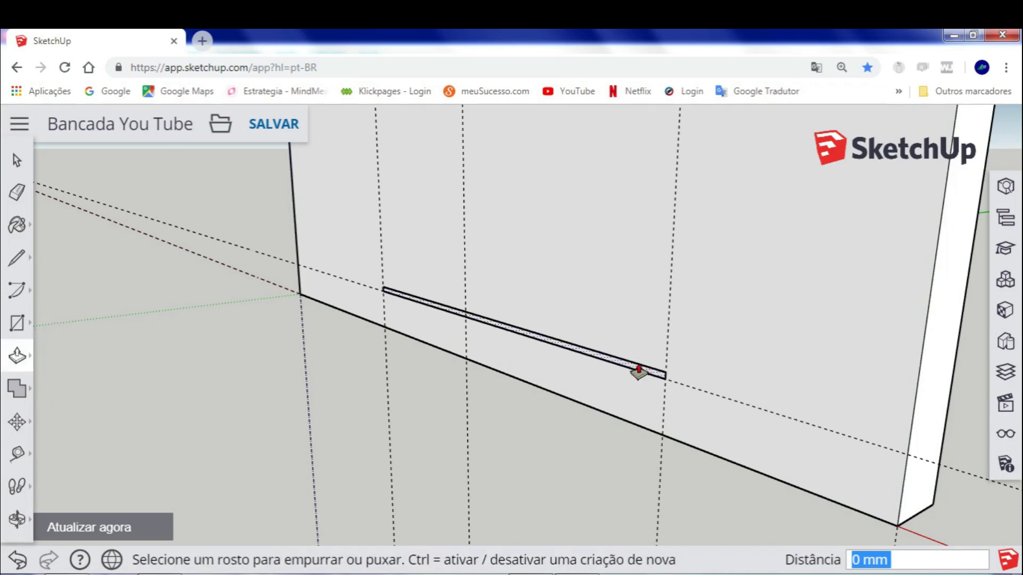
{"action": "scroll", "coordinate": [639, 373], "scroll_direction": "up", "scroll_amount": 2}
{"action": "scroll", "coordinate": [647, 372], "scroll_direction": "up", "scroll_amount": 2}
{"action": "scroll", "coordinate": [696, 402], "scroll_direction": "up", "scroll_amount": 3}
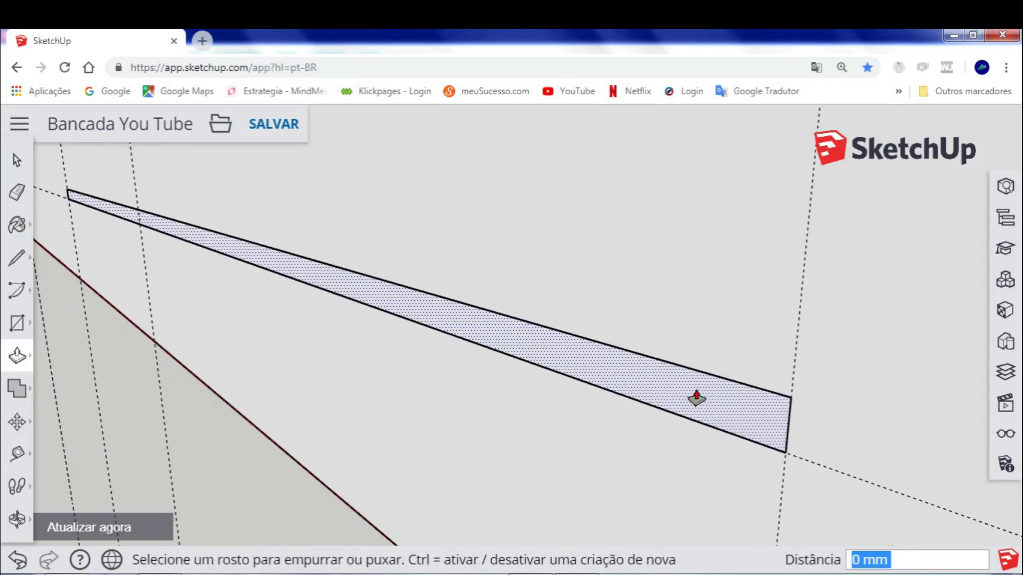
{"action": "left_click", "coordinate": [696, 397]}
{"action": "scroll", "coordinate": [697, 398], "scroll_direction": "down", "scroll_amount": 1}
{"action": "scroll", "coordinate": [692, 397], "scroll_direction": "down", "scroll_amount": 2}
{"action": "scroll", "coordinate": [687, 400], "scroll_direction": "down", "scroll_amount": 2}
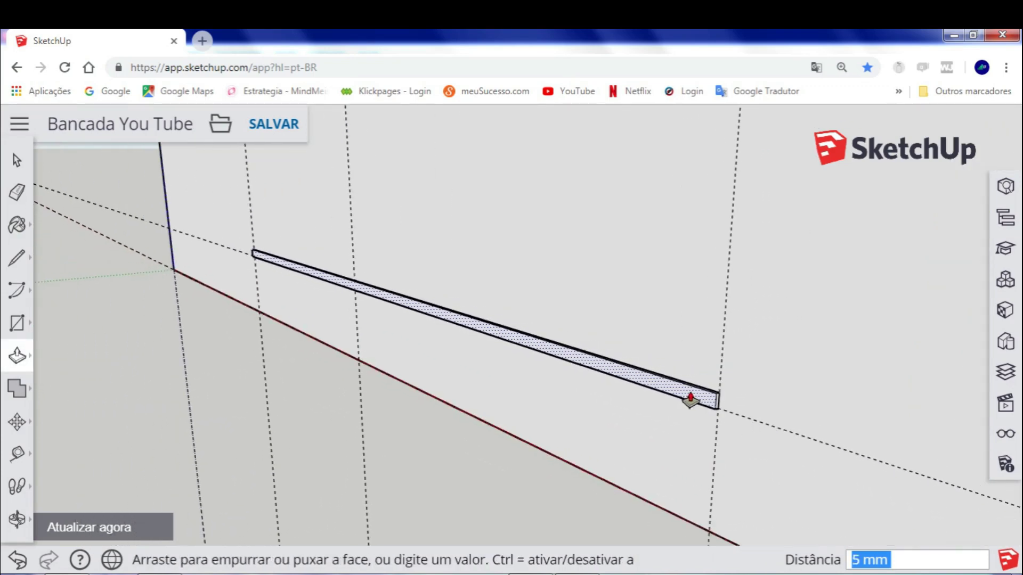
{"action": "scroll", "coordinate": [691, 398], "scroll_direction": "down", "scroll_amount": 2}
{"action": "left_click", "coordinate": [488, 428]}
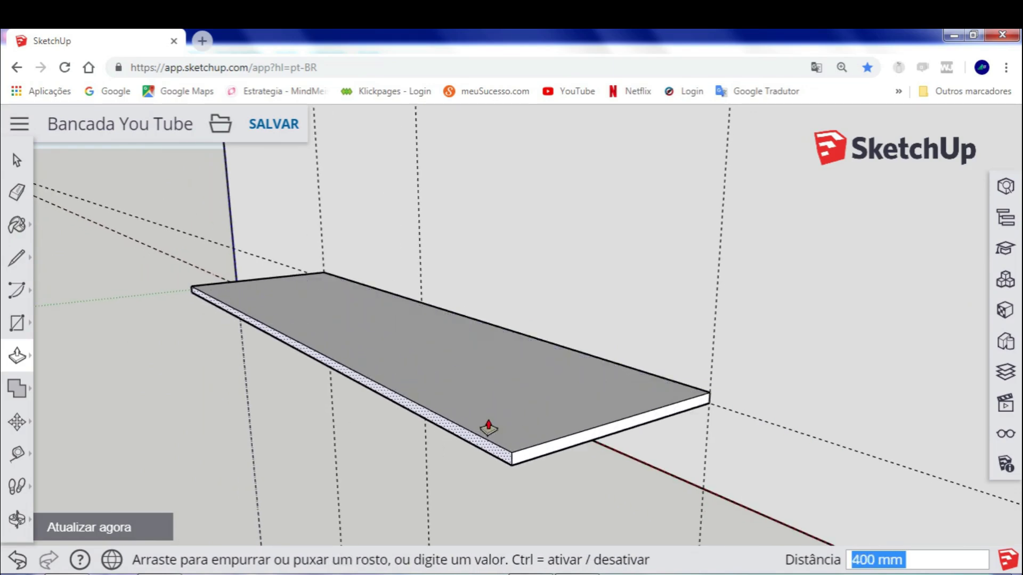
{"action": "type", "text": "550"}
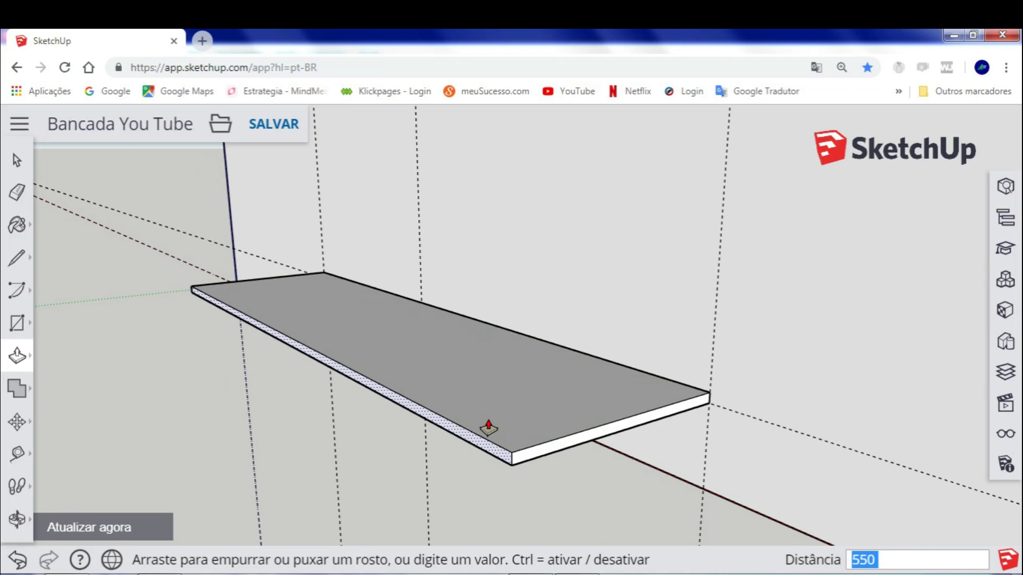
{"action": "key", "text": "Return"}
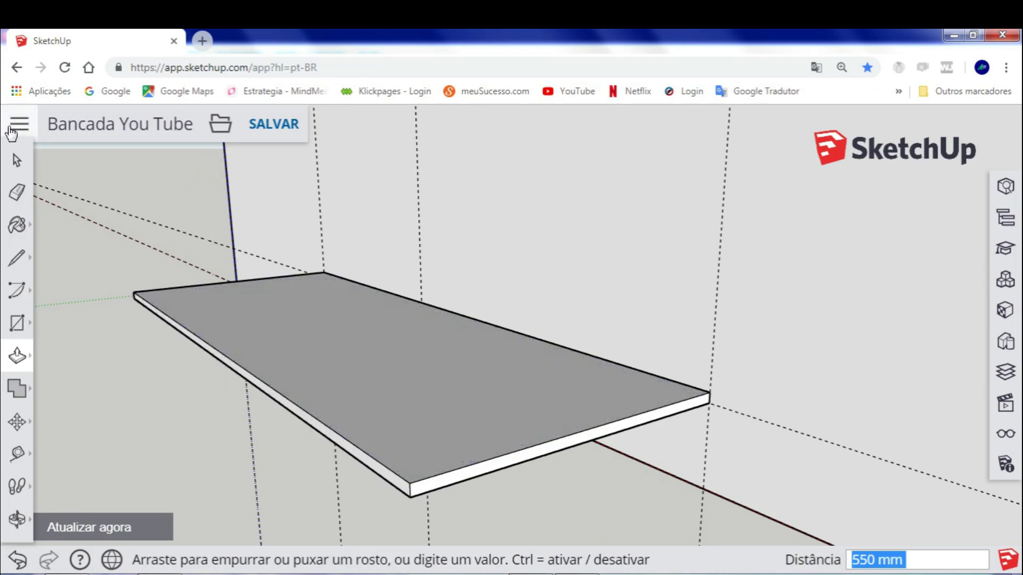
Orbit to see the slab against the wall and select all of its faces
{"action": "left_click", "coordinate": [16, 162]}
{"action": "mouse_move", "coordinate": [246, 293]}
{"action": "middle_mouse_down"}
{"action": "mouse_move", "coordinate": [314, 342]}
{"action": "mouse_move", "coordinate": [392, 337]}
{"action": "middle_mouse_up"}
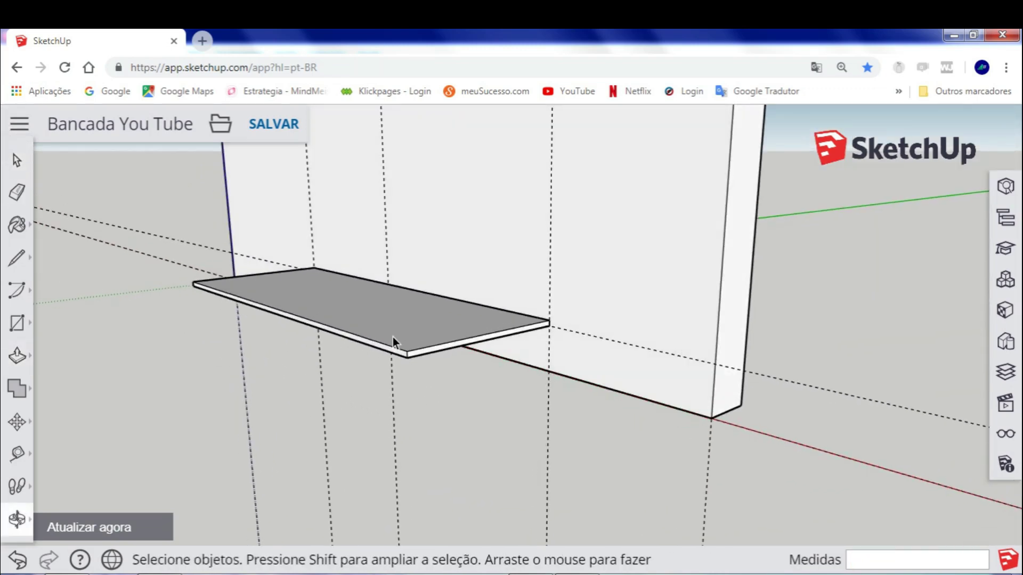
{"action": "scroll", "coordinate": [394, 329], "scroll_direction": "up", "scroll_amount": 2}
{"action": "scroll", "coordinate": [395, 328], "scroll_direction": "up", "scroll_amount": 1}
{"action": "triple_click", "coordinate": [394, 325]}
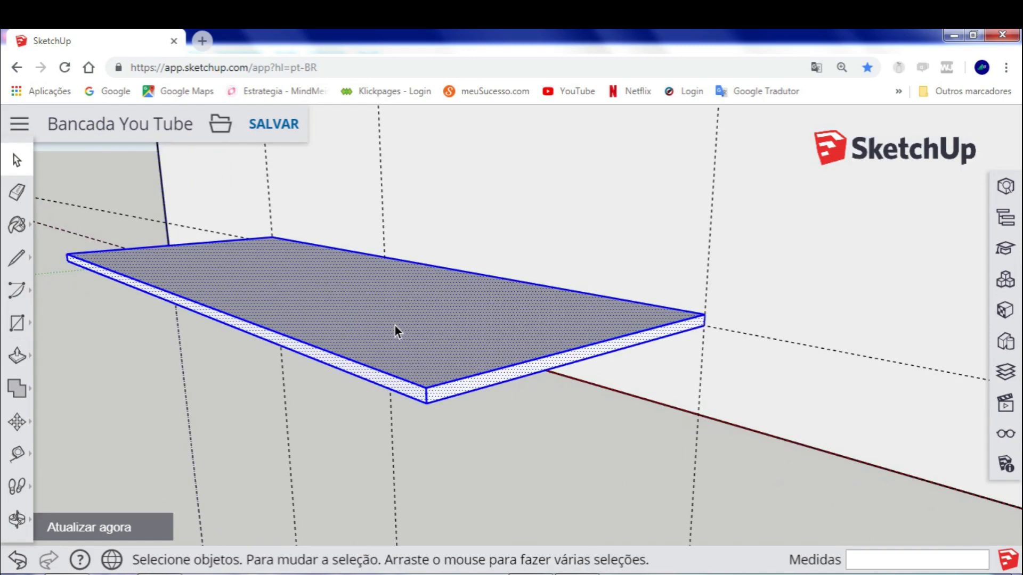
Group the selected 550 mm countertop slab with Criar grupo and view it from the front
{"action": "right_click", "coordinate": [395, 332]}
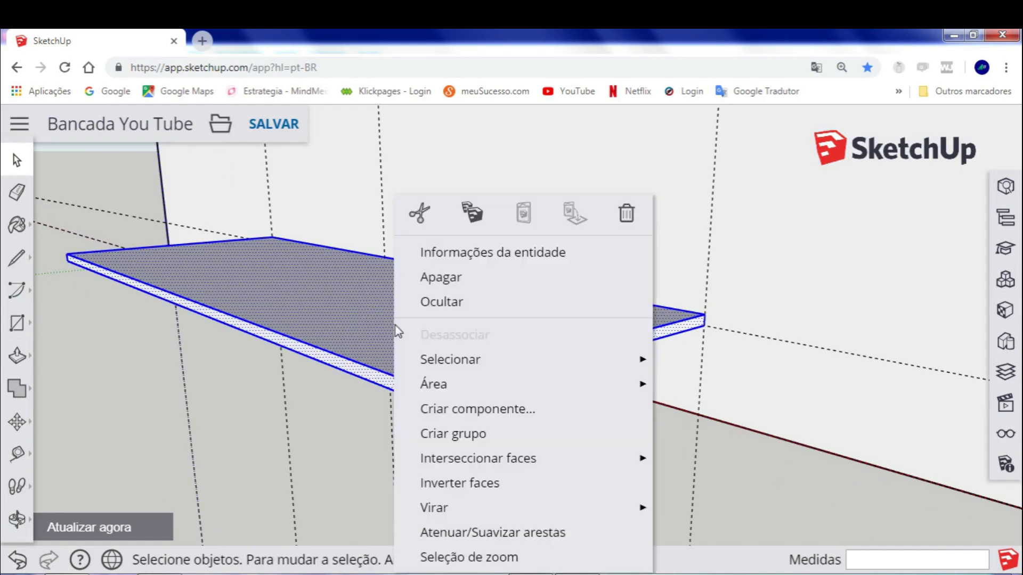
{"action": "left_click", "coordinate": [439, 434]}
{"action": "scroll", "coordinate": [357, 344], "scroll_direction": "down", "scroll_amount": 2}
{"action": "mouse_move", "coordinate": [356, 344]}
{"action": "middle_mouse_down"}
{"action": "mouse_move", "coordinate": [480, 313]}
{"action": "mouse_move", "coordinate": [413, 311]}
{"action": "mouse_move", "coordinate": [559, 382]}
{"action": "mouse_move", "coordinate": [429, 406]}
{"action": "mouse_move", "coordinate": [237, 171]}
{"action": "middle_mouse_up"}
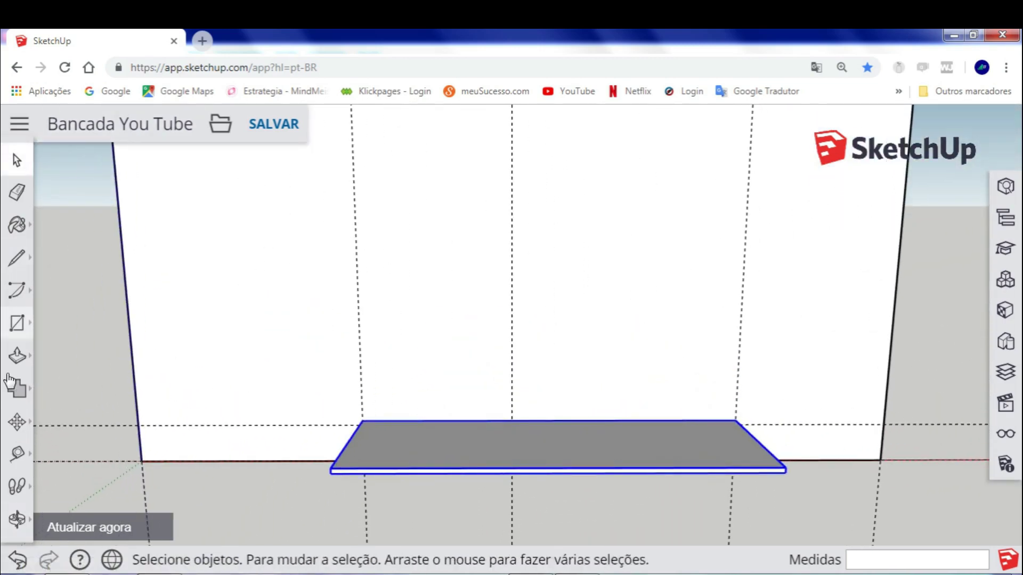
Place a horizontal guide 750 mm above the countertop slab's front edge
{"action": "left_click", "coordinate": [17, 454]}
{"action": "scroll", "coordinate": [644, 416], "scroll_direction": "up", "scroll_amount": 2}
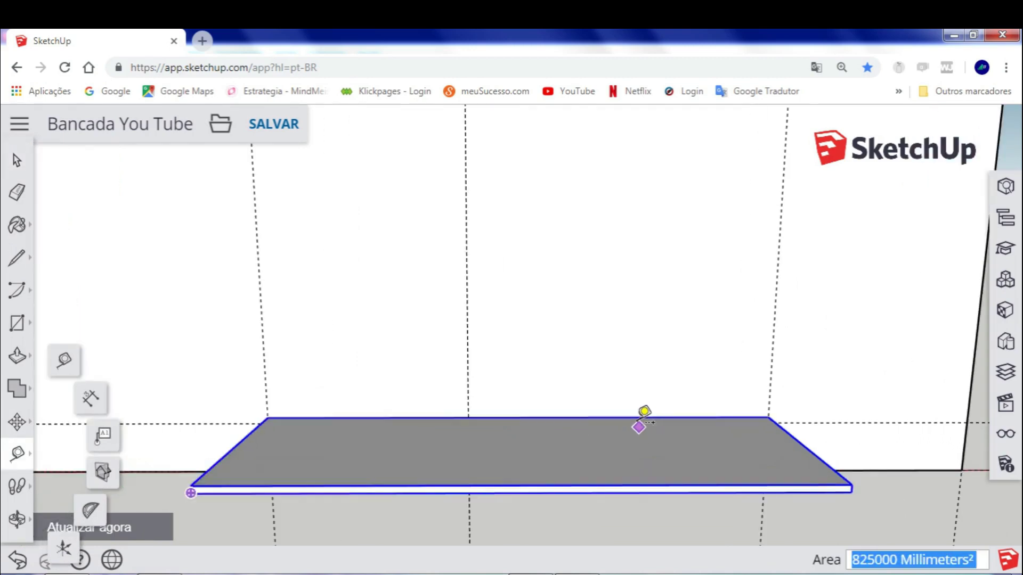
{"action": "scroll", "coordinate": [642, 411], "scroll_direction": "up", "scroll_amount": 2}
{"action": "scroll", "coordinate": [629, 408], "scroll_direction": "up", "scroll_amount": 2}
{"action": "left_click", "coordinate": [623, 414]}
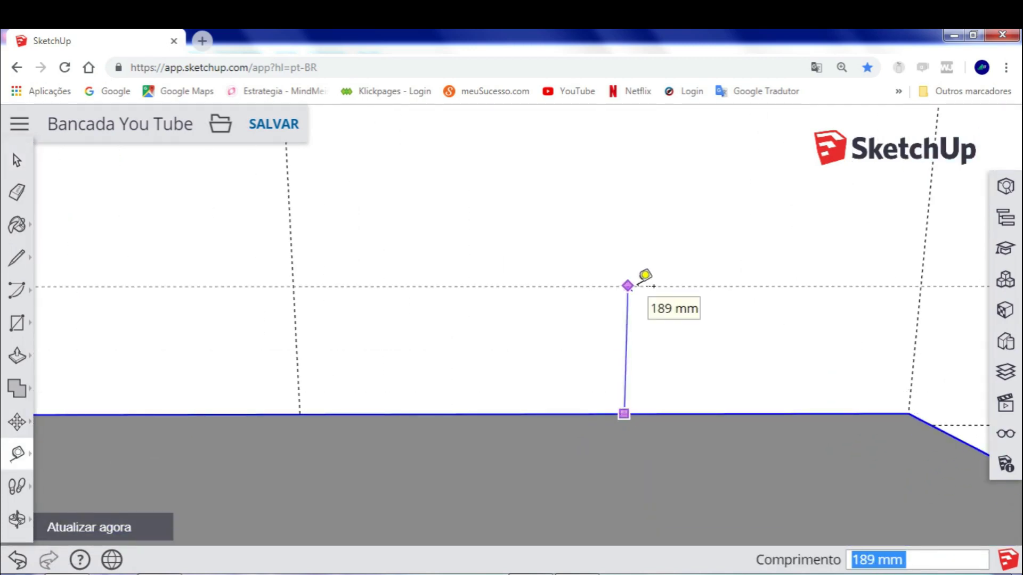
{"action": "type", "text": "750"}
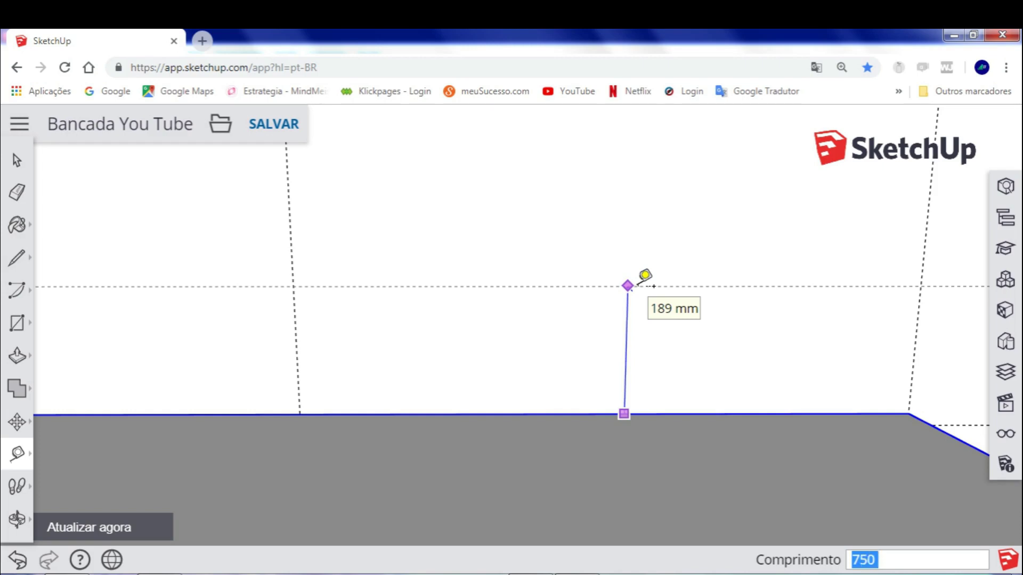
{"action": "scroll", "coordinate": [642, 278], "scroll_direction": "down", "scroll_amount": 3}
{"action": "scroll", "coordinate": [602, 283], "scroll_direction": "down", "scroll_amount": 3}
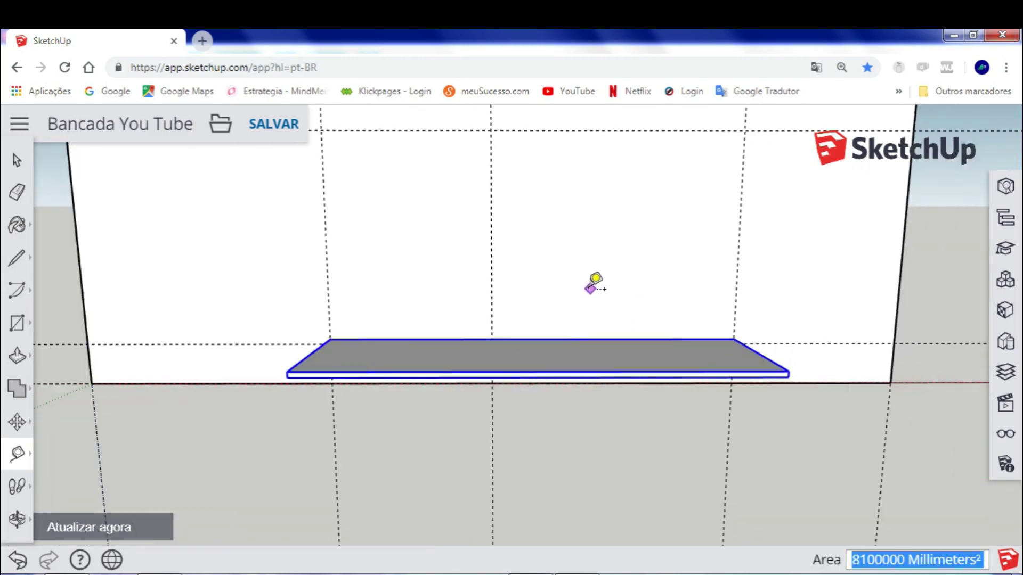
{"action": "mouse_move", "coordinate": [593, 286]}
{"action": "middle_mouse_down"}
{"action": "mouse_move", "coordinate": [564, 308]}
{"action": "mouse_move", "coordinate": [465, 309]}
{"action": "mouse_move", "coordinate": [548, 319]}
{"action": "middle_mouse_up"}
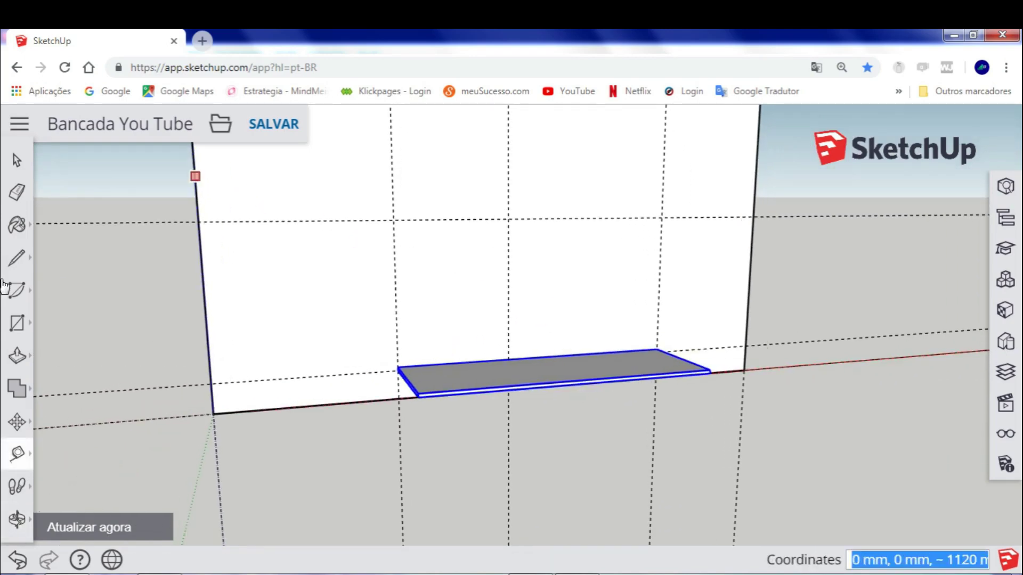
Draw an 18 mm wide rectangular strip along the base board's edge
{"action": "left_click", "coordinate": [16, 323]}
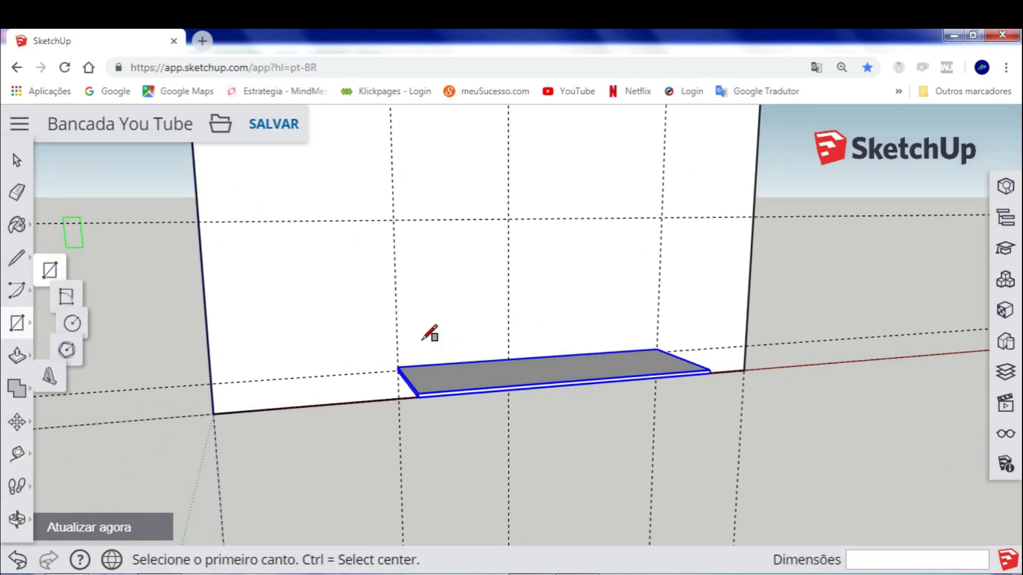
{"action": "mouse_move", "coordinate": [427, 333]}
{"action": "middle_mouse_down"}
{"action": "mouse_move", "coordinate": [440, 438]}
{"action": "mouse_move", "coordinate": [427, 333]}
{"action": "middle_mouse_up"}
{"action": "scroll", "coordinate": [429, 327], "scroll_direction": "up", "scroll_amount": 3}
{"action": "scroll", "coordinate": [434, 329], "scroll_direction": "up", "scroll_amount": 2}
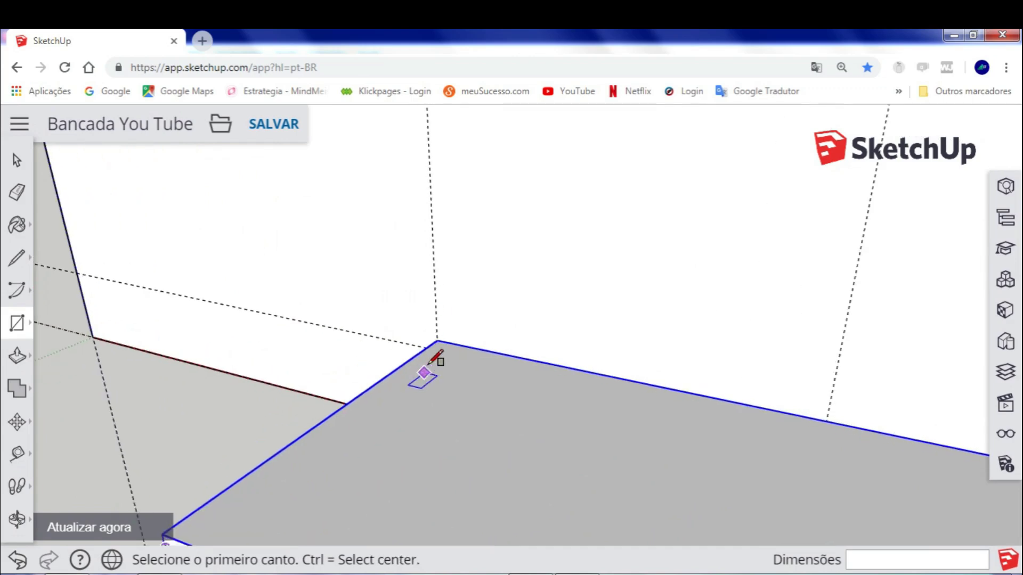
{"action": "scroll", "coordinate": [440, 329], "scroll_direction": "up", "scroll_amount": 2}
{"action": "left_click", "coordinate": [441, 329]}
{"action": "mouse_move", "coordinate": [370, 435]}
{"action": "middle_mouse_down"}
{"action": "mouse_move", "coordinate": [450, 383]}
{"action": "mouse_move", "coordinate": [591, 261]}
{"action": "middle_mouse_up"}
{"action": "type", "text": "18,550"}
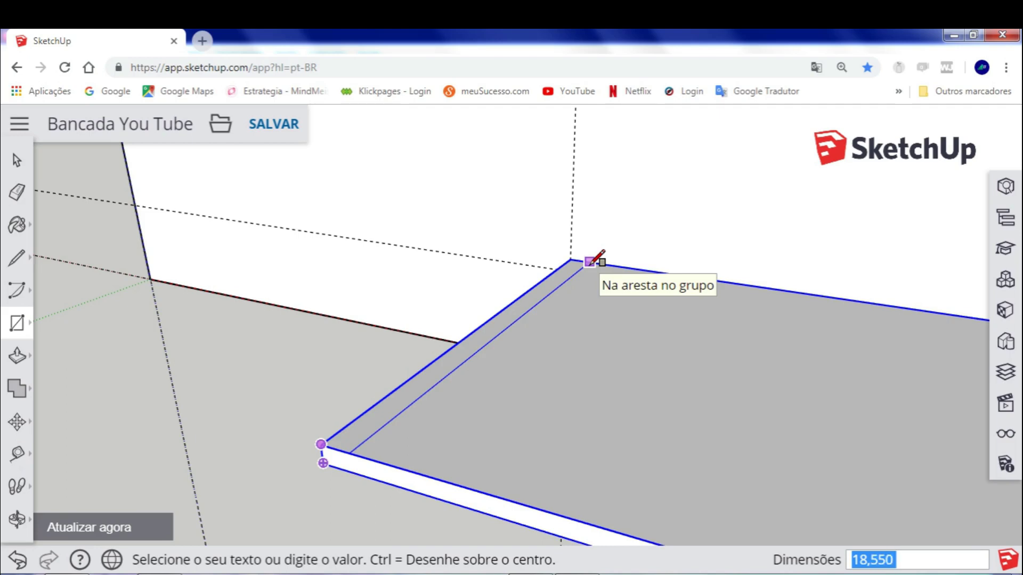
{"action": "key", "text": "Return"}
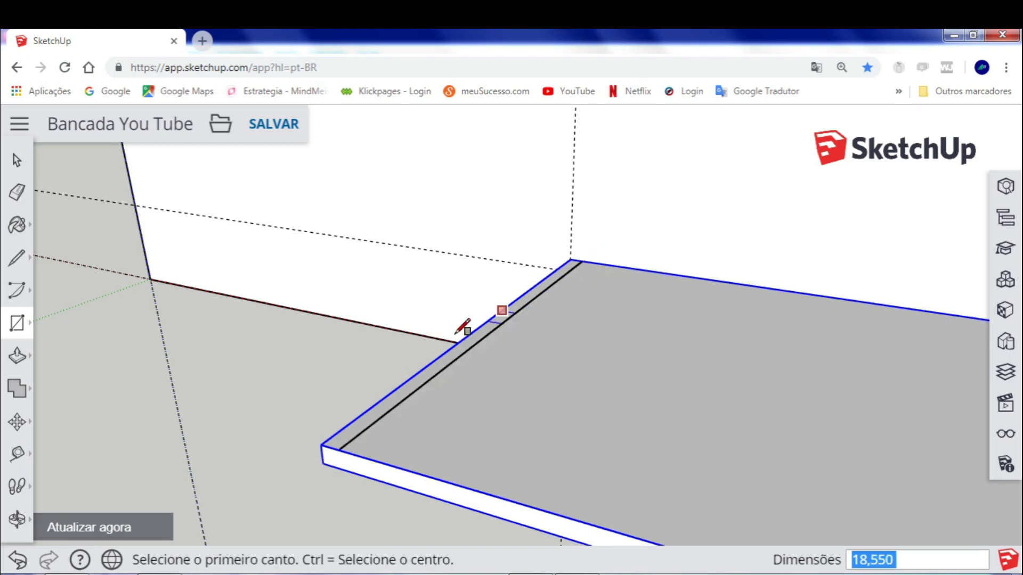
Push/Pull the strip upward to 750 mm to form a vertical side panel
{"action": "left_click", "coordinate": [16, 356]}
{"action": "scroll", "coordinate": [498, 331], "scroll_direction": "up", "scroll_amount": 3}
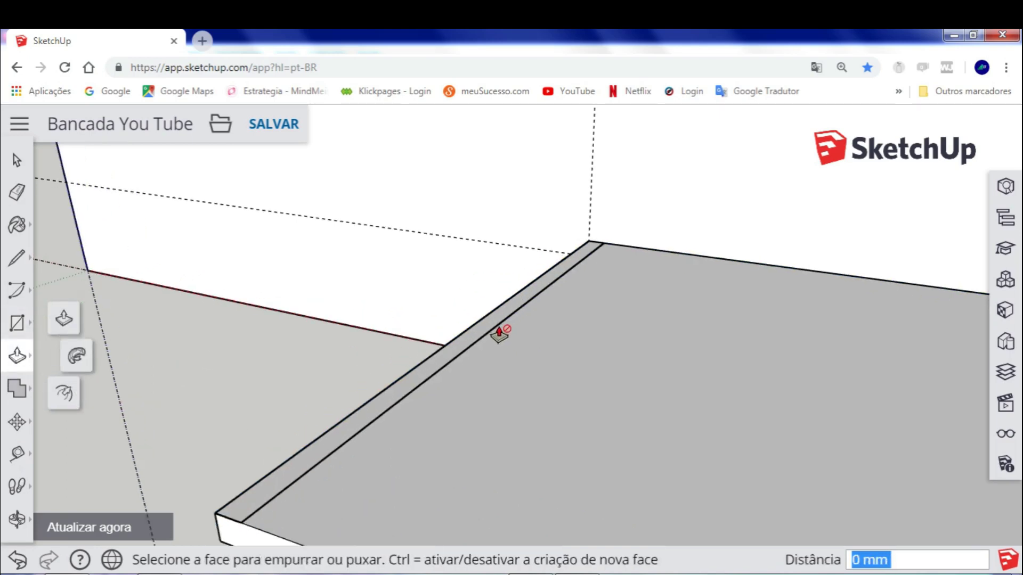
{"action": "scroll", "coordinate": [504, 313], "scroll_direction": "up", "scroll_amount": 1}
{"action": "left_click", "coordinate": [504, 314]}
{"action": "middle_click_drag", "start_coordinate": [514, 278], "coordinate": [521, 296]}
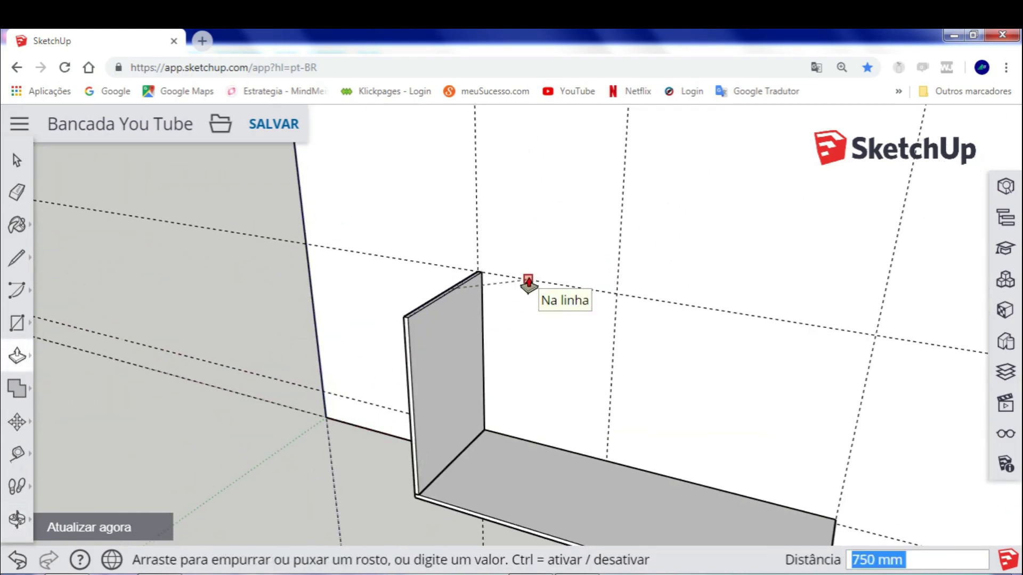
{"action": "left_click", "coordinate": [529, 285]}
Select the whole 750 mm side panel and group it with Criar grupo
{"action": "left_click", "coordinate": [24, 167]}
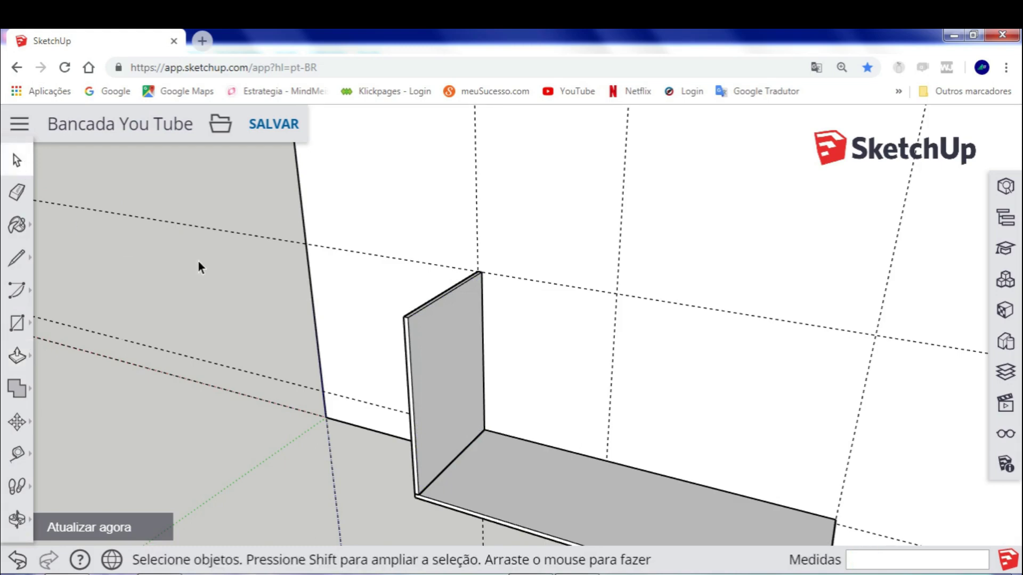
{"action": "middle_click_drag", "start_coordinate": [201, 269], "coordinate": [564, 283]}
{"action": "middle_click_drag", "start_coordinate": [510, 380], "coordinate": [521, 337]}
{"action": "double_click", "coordinate": [521, 336]}
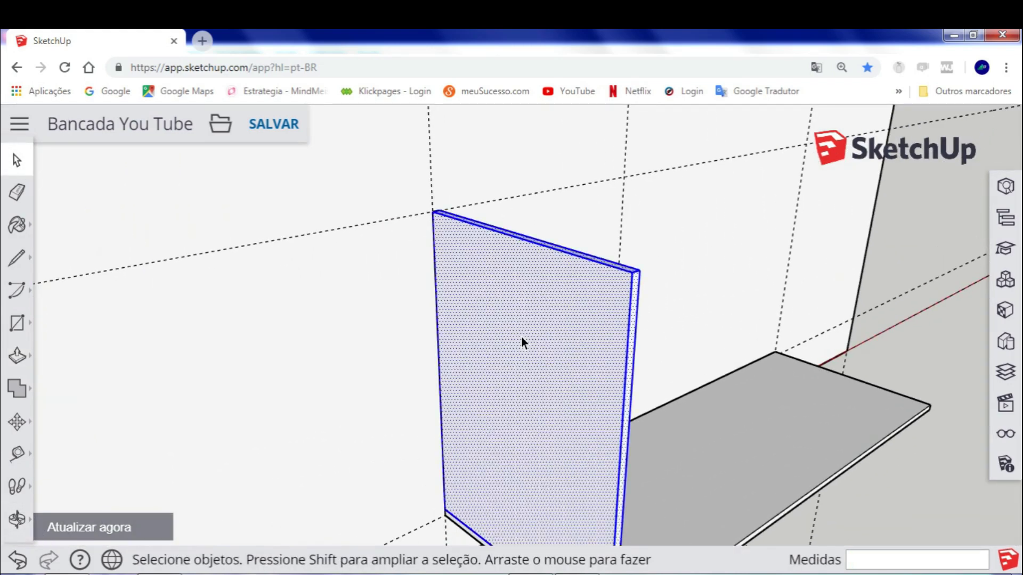
{"action": "right_click", "coordinate": [525, 329]}
{"action": "left_click", "coordinate": [569, 434]}
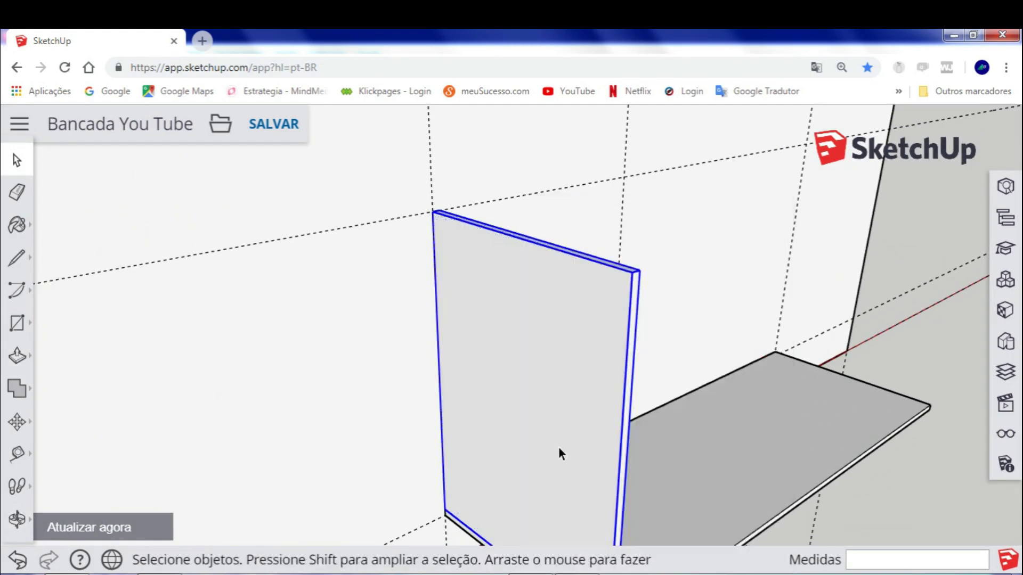
{"action": "mouse_move", "coordinate": [560, 450]}
{"action": "middle_mouse_down"}
{"action": "mouse_move", "coordinate": [507, 376]}
{"action": "mouse_move", "coordinate": [319, 261]}
{"action": "mouse_move", "coordinate": [393, 263]}
{"action": "mouse_move", "coordinate": [361, 314]}
{"action": "middle_mouse_up"}
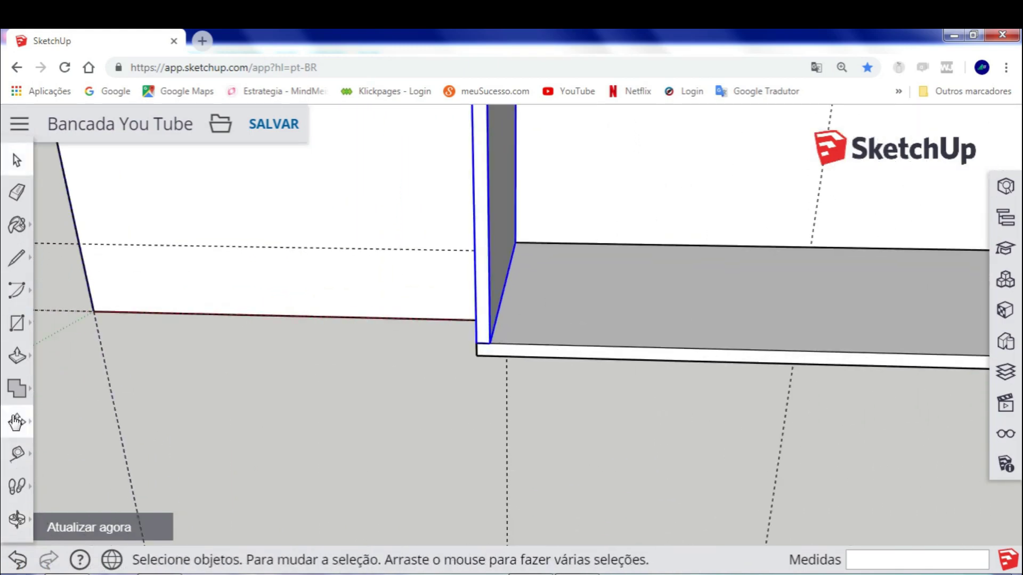
Copy the side panel from its bottom corner along the base board using Move with Ctrl
{"action": "left_click", "coordinate": [16, 423]}
{"action": "scroll", "coordinate": [478, 349], "scroll_direction": "up", "scroll_amount": 2}
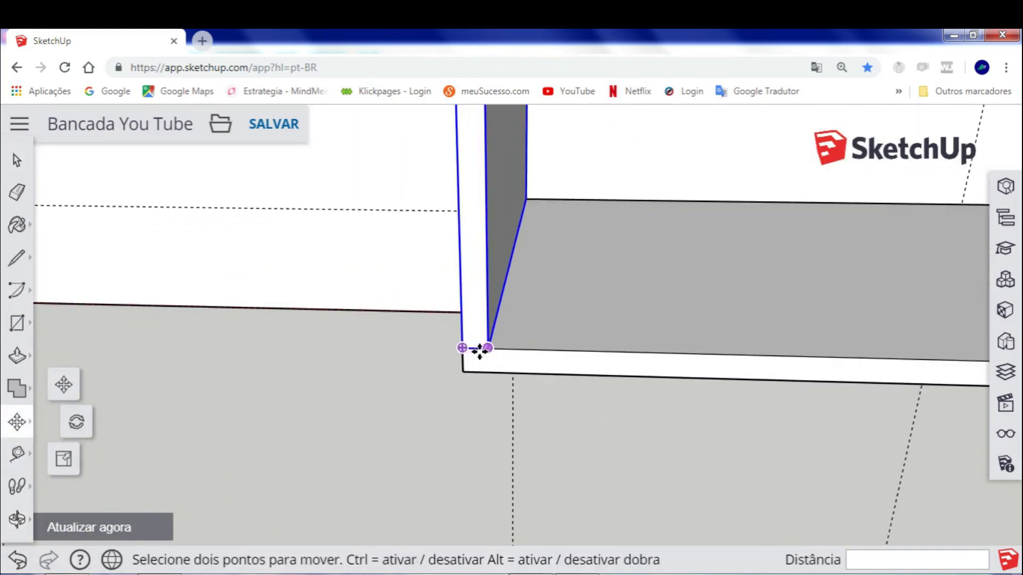
{"action": "scroll", "coordinate": [455, 346], "scroll_direction": "up", "scroll_amount": 2}
{"action": "left_click", "coordinate": [451, 346]}
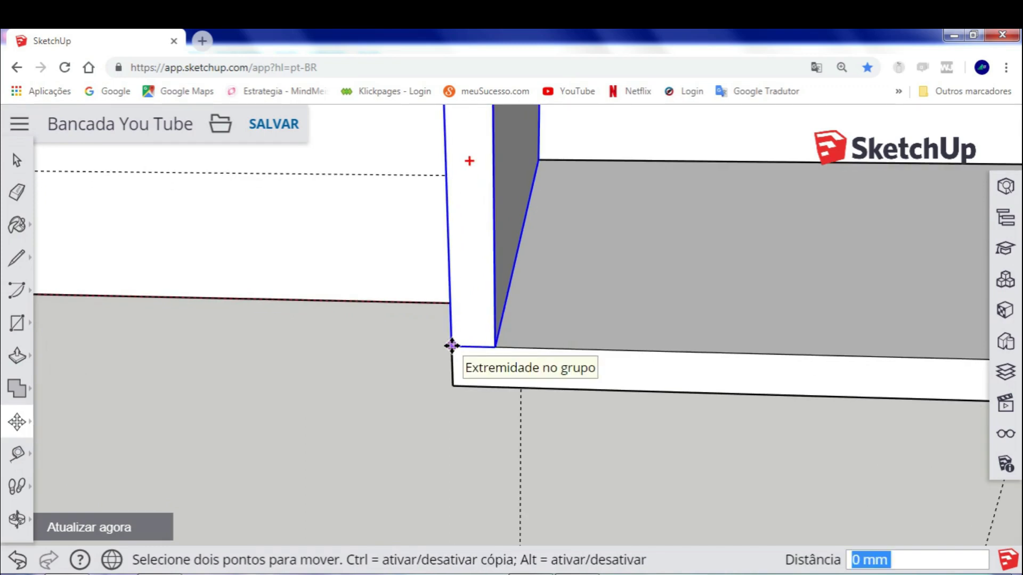
{"action": "key", "text": "ctrl"}
{"action": "scroll", "coordinate": [592, 338], "scroll_direction": "down", "scroll_amount": 3}
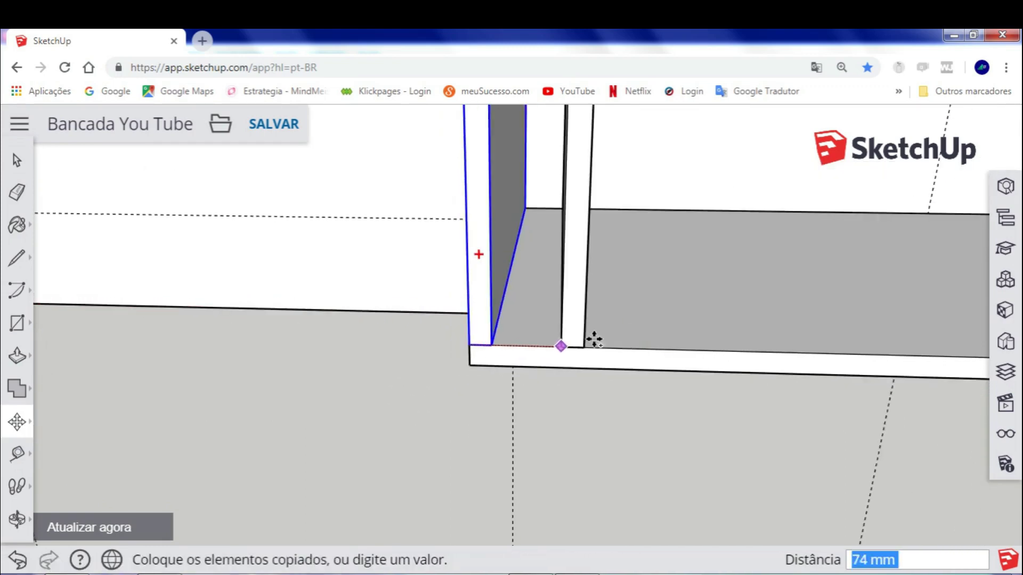
{"action": "mouse_move", "coordinate": [811, 343]}
{"action": "middle_mouse_down"}
{"action": "mouse_move", "coordinate": [326, 361]}
{"action": "mouse_move", "coordinate": [617, 347]}
{"action": "mouse_move", "coordinate": [410, 338]}
{"action": "mouse_move", "coordinate": [605, 371]}
{"action": "middle_mouse_up"}
{"action": "scroll", "coordinate": [605, 371], "scroll_direction": "up", "scroll_amount": 2}
{"action": "left_click", "coordinate": [668, 400]}
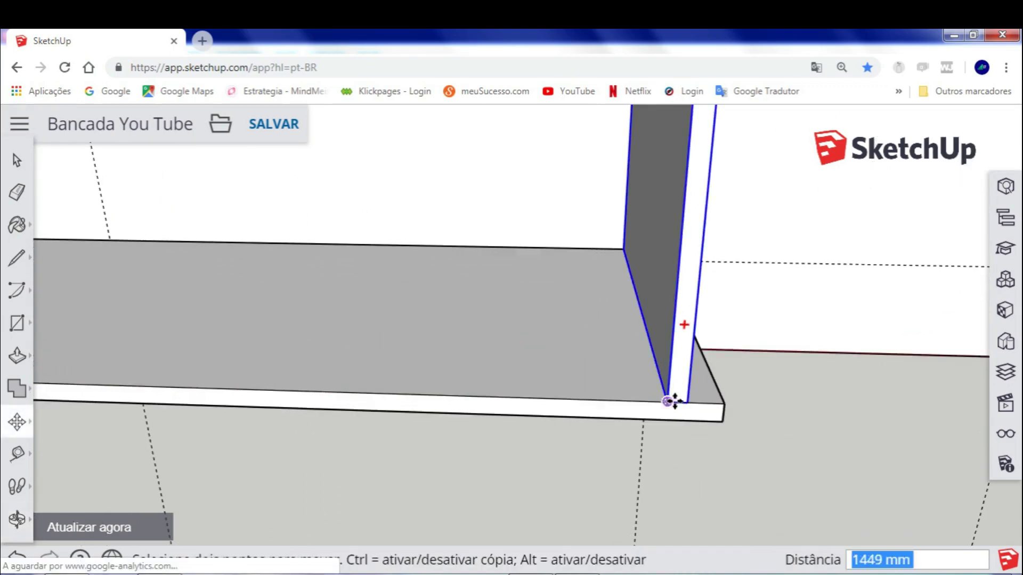
Snap the panel copy to the board's right end and frame the whole bench
{"action": "left_click", "coordinate": [690, 402]}
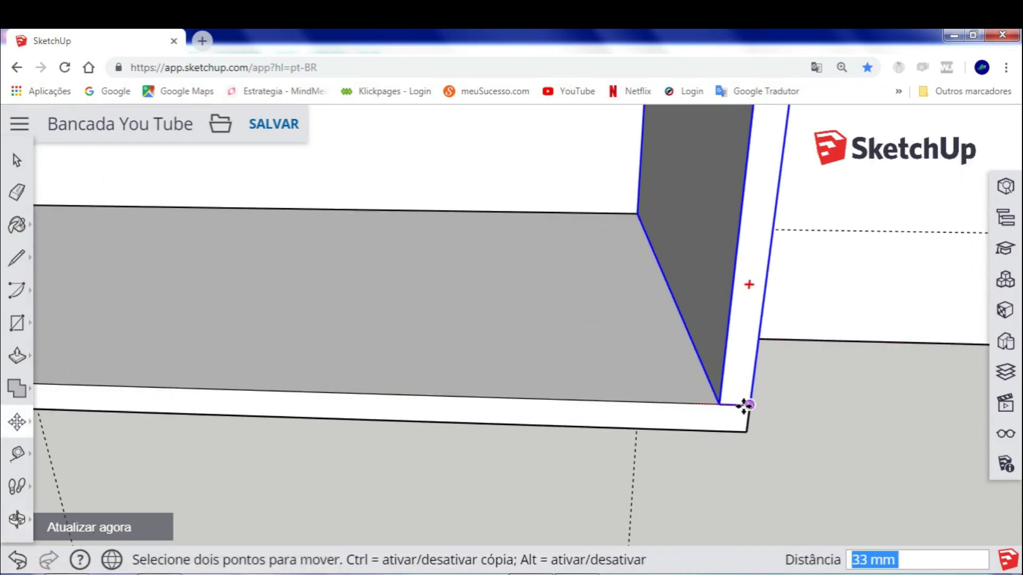
{"action": "left_click", "coordinate": [742, 406]}
{"action": "scroll", "coordinate": [713, 386], "scroll_direction": "down", "scroll_amount": 2}
{"action": "scroll", "coordinate": [646, 357], "scroll_direction": "down", "scroll_amount": 2}
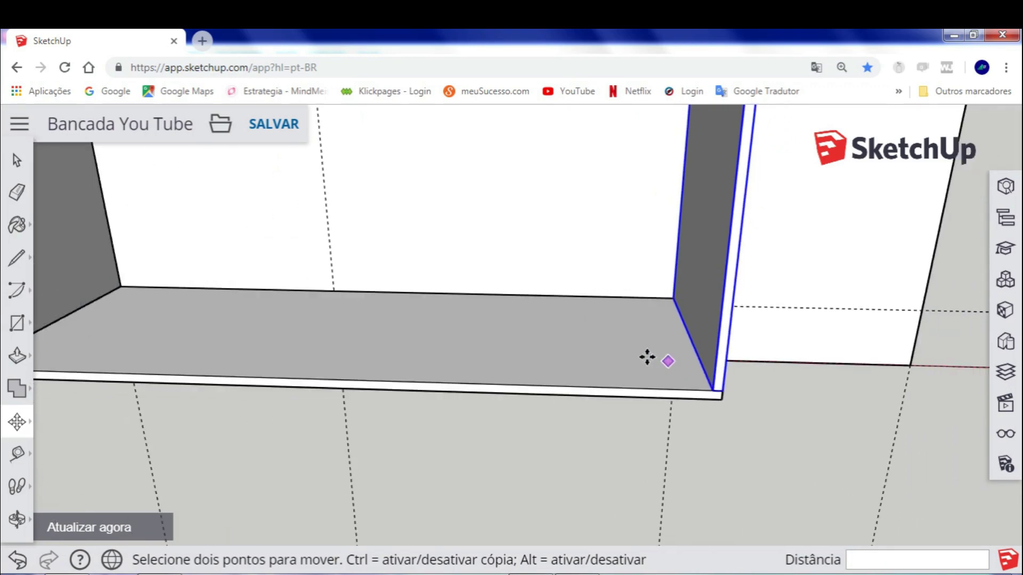
{"action": "scroll", "coordinate": [585, 341], "scroll_direction": "down", "scroll_amount": 3}
{"action": "scroll", "coordinate": [569, 349], "scroll_direction": "down", "scroll_amount": 1}
{"action": "middle_click_drag", "start_coordinate": [569, 349], "coordinate": [563, 374], "text": "shift"}
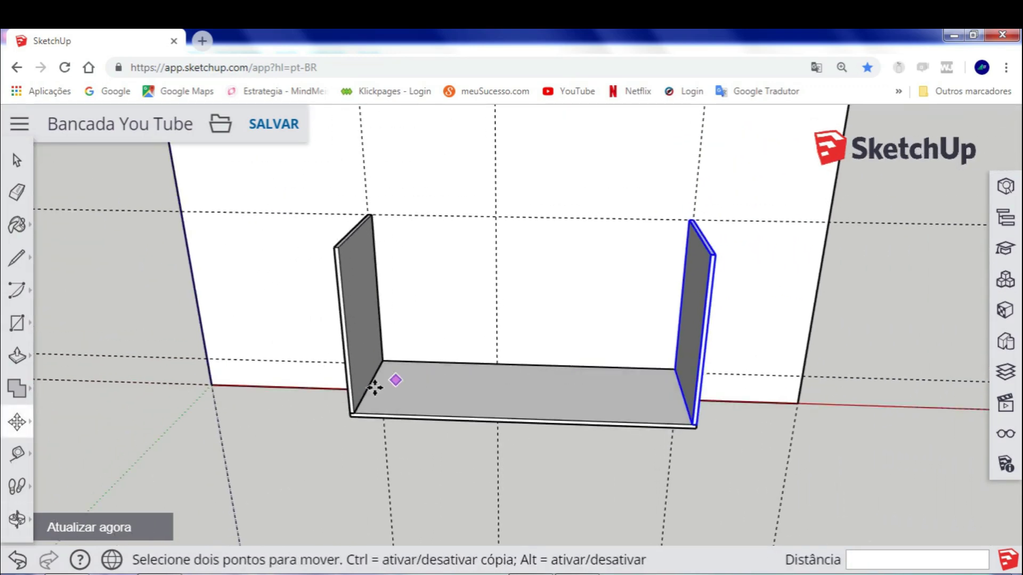
{"action": "scroll", "coordinate": [354, 412], "scroll_direction": "up", "scroll_amount": 3}
{"action": "scroll", "coordinate": [350, 389], "scroll_direction": "up", "scroll_amount": 2}
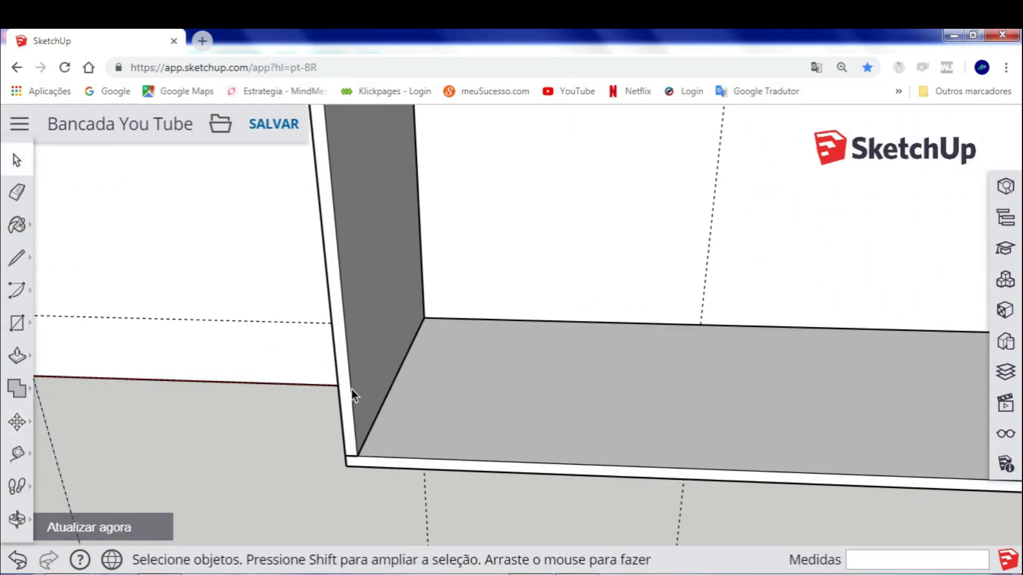
Copy the left panel from its inner corner to the mid-board intersection as a divider
{"action": "scroll", "coordinate": [350, 465], "scroll_direction": "up", "scroll_amount": 1}
{"action": "scroll", "coordinate": [343, 452], "scroll_direction": "up", "scroll_amount": 1}
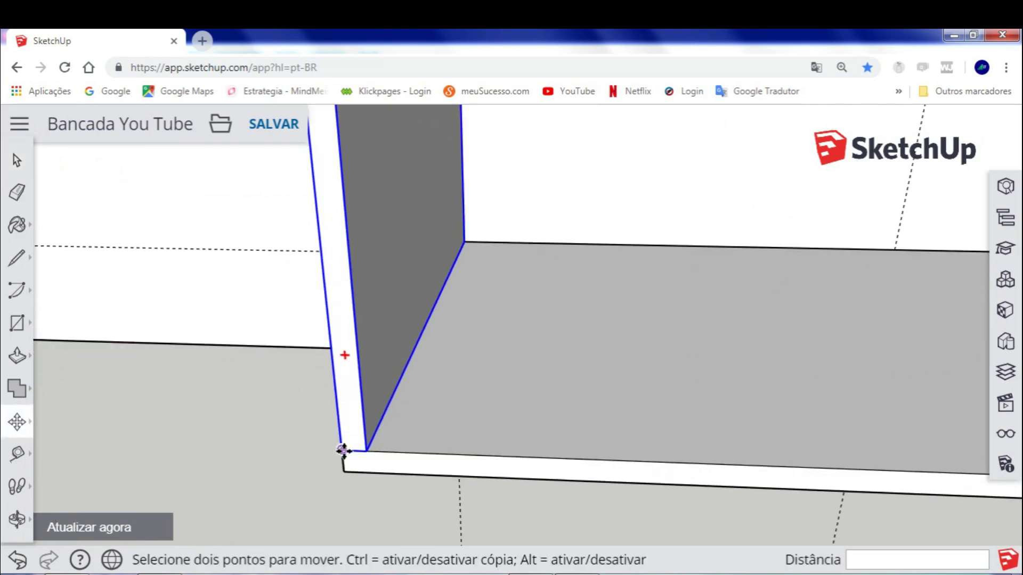
{"action": "middle_click_drag", "start_coordinate": [484, 289], "coordinate": [525, 236]}
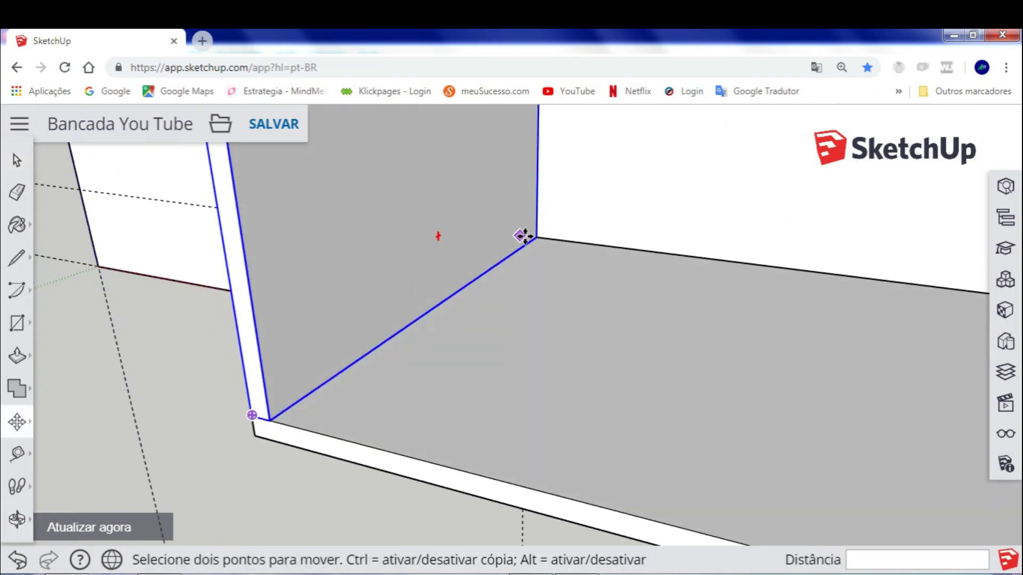
{"action": "key", "text": "ctrl"}
{"action": "left_click", "coordinate": [537, 236]}
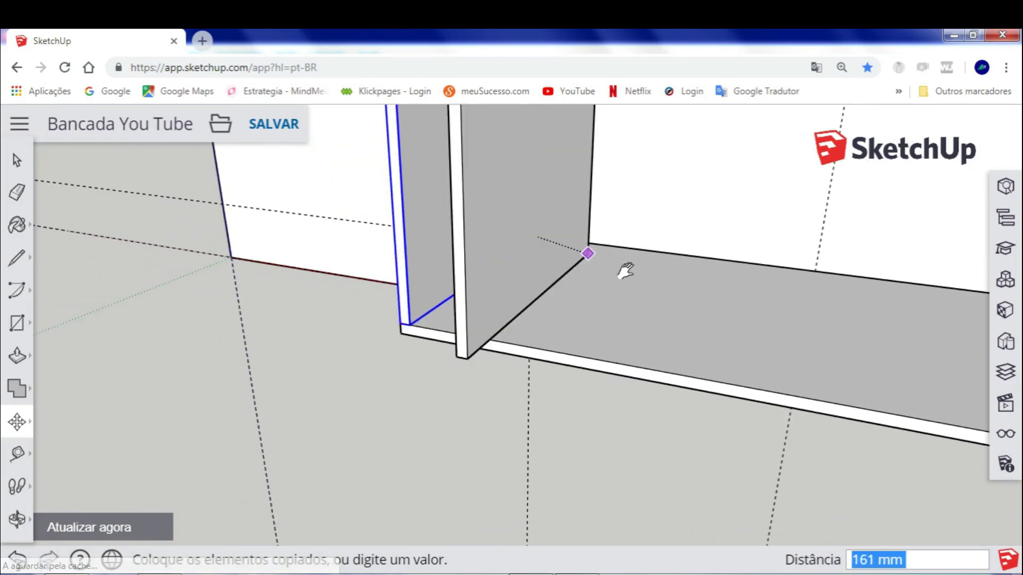
{"action": "mouse_move", "coordinate": [621, 270]}
{"action": "middle_mouse_down"}
{"action": "mouse_move", "coordinate": [687, 294]}
{"action": "mouse_move", "coordinate": [616, 312]}
{"action": "mouse_move", "coordinate": [639, 315]}
{"action": "middle_mouse_up"}
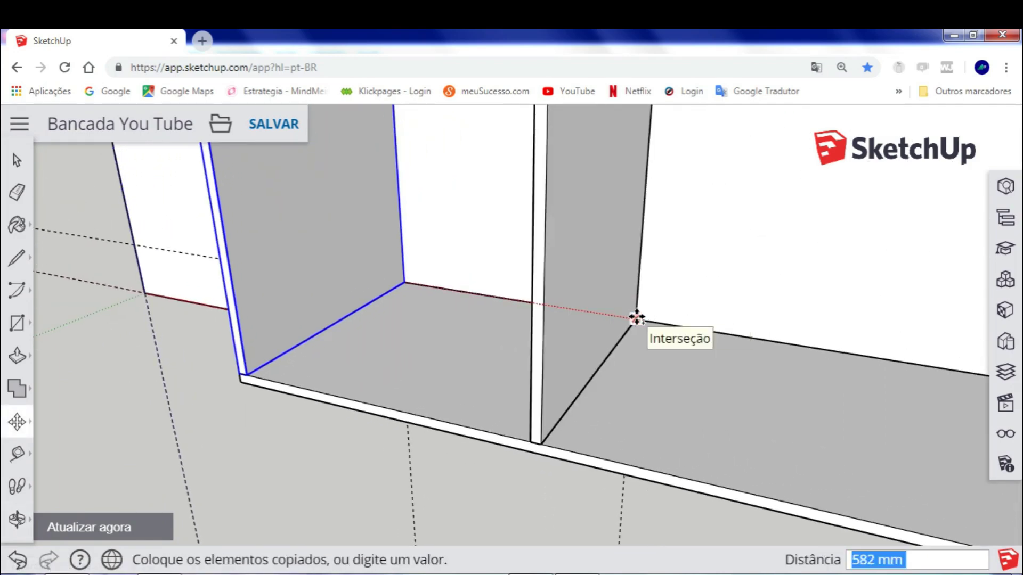
{"action": "left_click", "coordinate": [636, 318]}
{"action": "scroll", "coordinate": [634, 317], "scroll_direction": "down", "scroll_amount": 3}
{"action": "scroll", "coordinate": [628, 308], "scroll_direction": "down", "scroll_amount": 3}
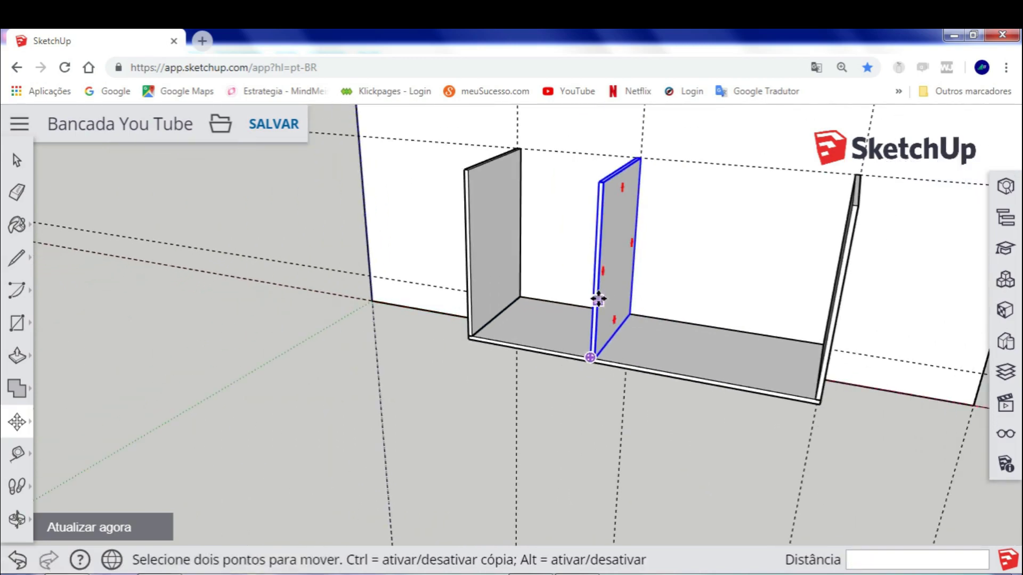
{"action": "mouse_move", "coordinate": [598, 297]}
{"action": "middle_mouse_down"}
{"action": "mouse_move", "coordinate": [560, 351]}
{"action": "mouse_move", "coordinate": [572, 349]}
{"action": "middle_mouse_up"}
{"action": "mouse_move", "coordinate": [570, 279]}
{"action": "middle_mouse_down"}
{"action": "mouse_move", "coordinate": [520, 269]}
{"action": "mouse_move", "coordinate": [619, 302]}
{"action": "mouse_move", "coordinate": [435, 212]}
{"action": "middle_mouse_up"}
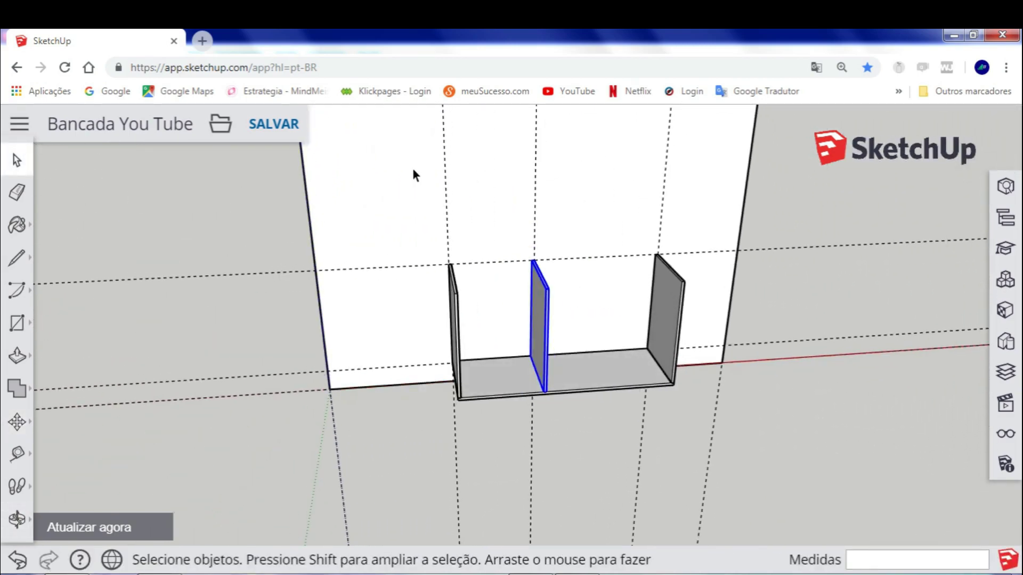
Hide the tall white wall group with Ocultar and orbit to face the cabinet front
{"action": "mouse_move", "coordinate": [358, 226]}
{"action": "middle_mouse_down"}
{"action": "mouse_move", "coordinate": [486, 228]}
{"action": "mouse_move", "coordinate": [463, 205]}
{"action": "middle_mouse_up"}
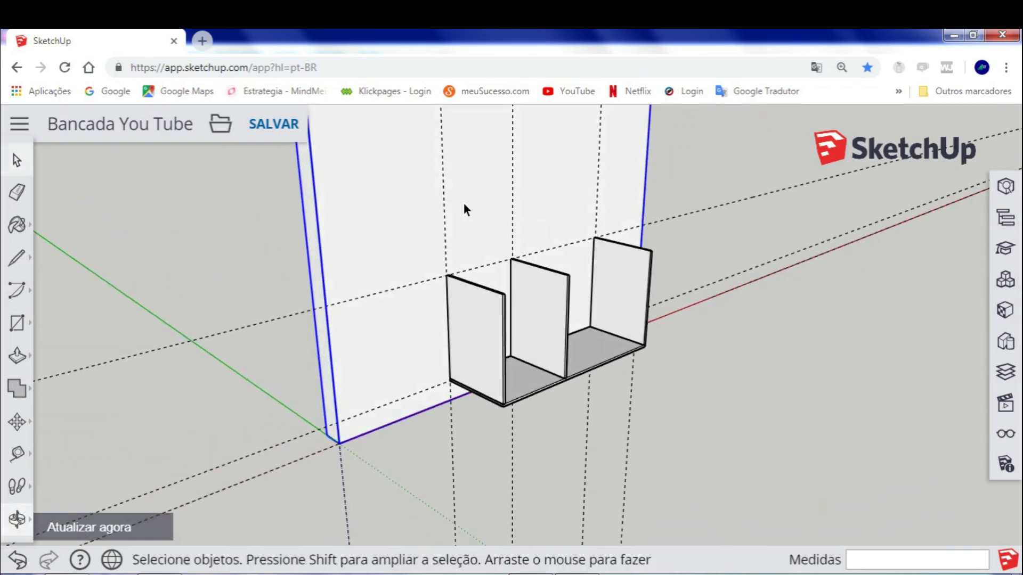
{"action": "right_click", "coordinate": [356, 151]}
{"action": "left_click", "coordinate": [406, 259]}
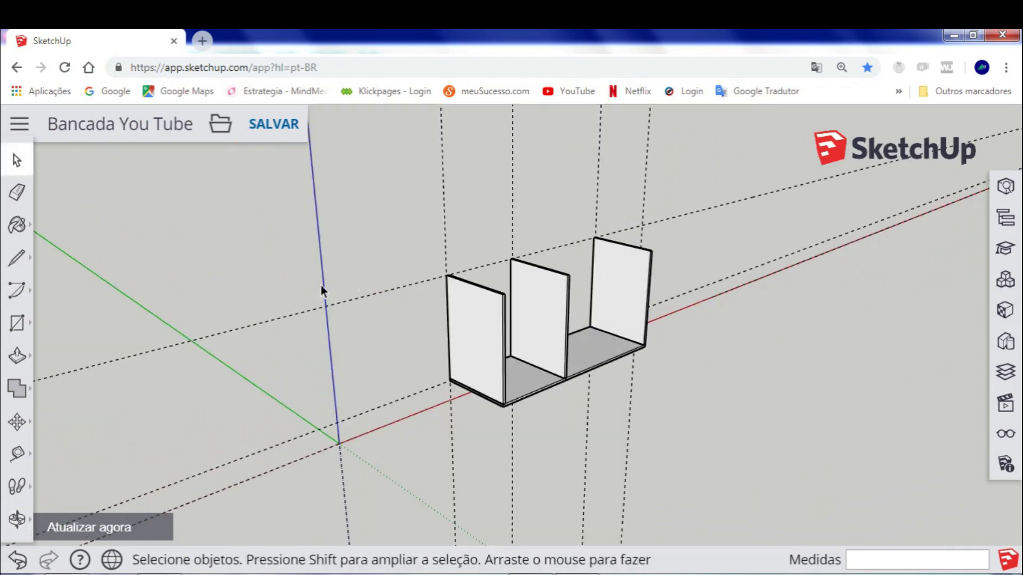
{"action": "mouse_move", "coordinate": [322, 288]}
{"action": "middle_mouse_down"}
{"action": "mouse_move", "coordinate": [584, 320]}
{"action": "mouse_move", "coordinate": [389, 296]}
{"action": "mouse_move", "coordinate": [690, 247]}
{"action": "mouse_move", "coordinate": [525, 326]}
{"action": "mouse_move", "coordinate": [655, 320]}
{"action": "mouse_move", "coordinate": [474, 395]}
{"action": "mouse_move", "coordinate": [453, 333]}
{"action": "mouse_move", "coordinate": [491, 225]}
{"action": "middle_mouse_up"}
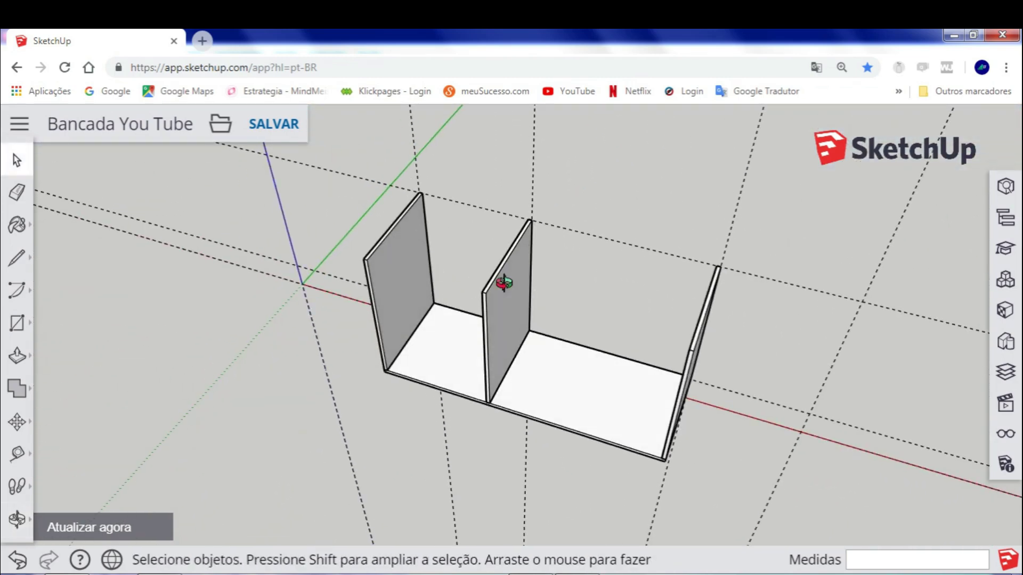
{"action": "mouse_move", "coordinate": [504, 282]}
{"action": "middle_mouse_down"}
{"action": "mouse_move", "coordinate": [425, 269]}
{"action": "mouse_move", "coordinate": [712, 276]}
{"action": "mouse_move", "coordinate": [589, 308]}
{"action": "mouse_move", "coordinate": [559, 298]}
{"action": "middle_mouse_up"}
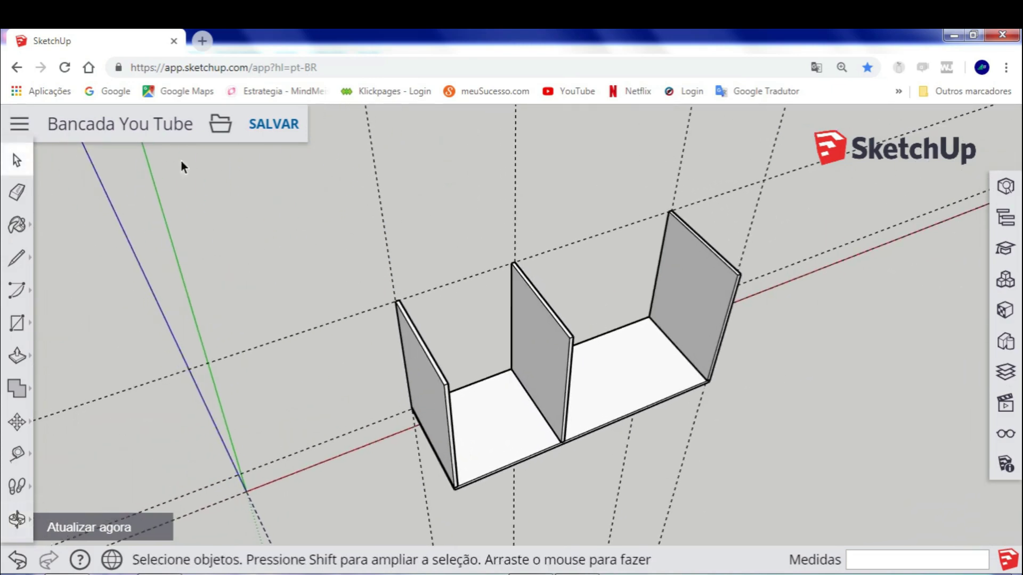
Draw a 1500 × 80 mm rectangle starting at the side panel's top front corner
{"action": "left_click", "coordinate": [17, 323]}
{"action": "scroll", "coordinate": [678, 221], "scroll_direction": "up", "scroll_amount": 1}
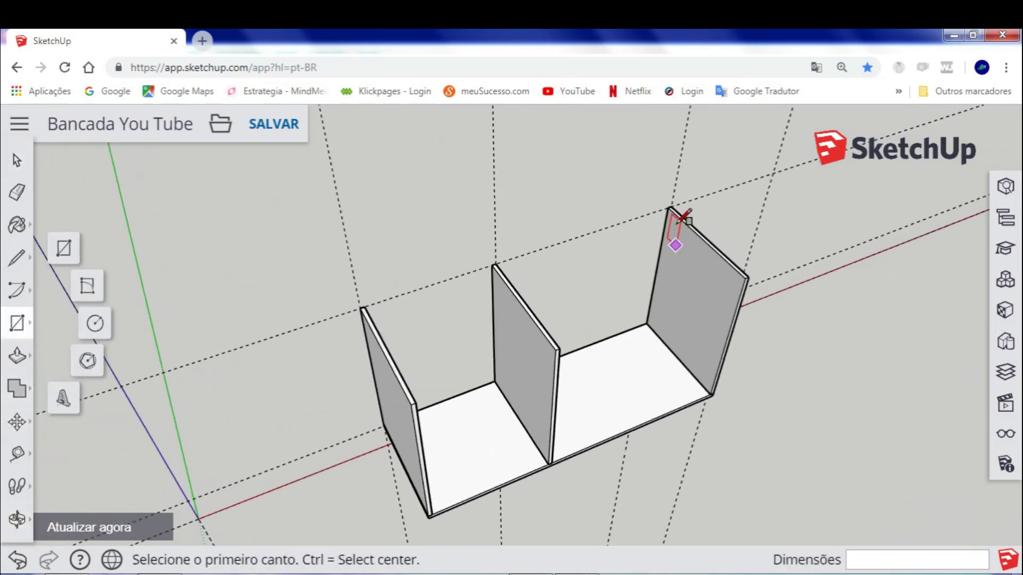
{"action": "scroll", "coordinate": [676, 200], "scroll_direction": "up", "scroll_amount": 3}
{"action": "scroll", "coordinate": [660, 162], "scroll_direction": "up", "scroll_amount": 3}
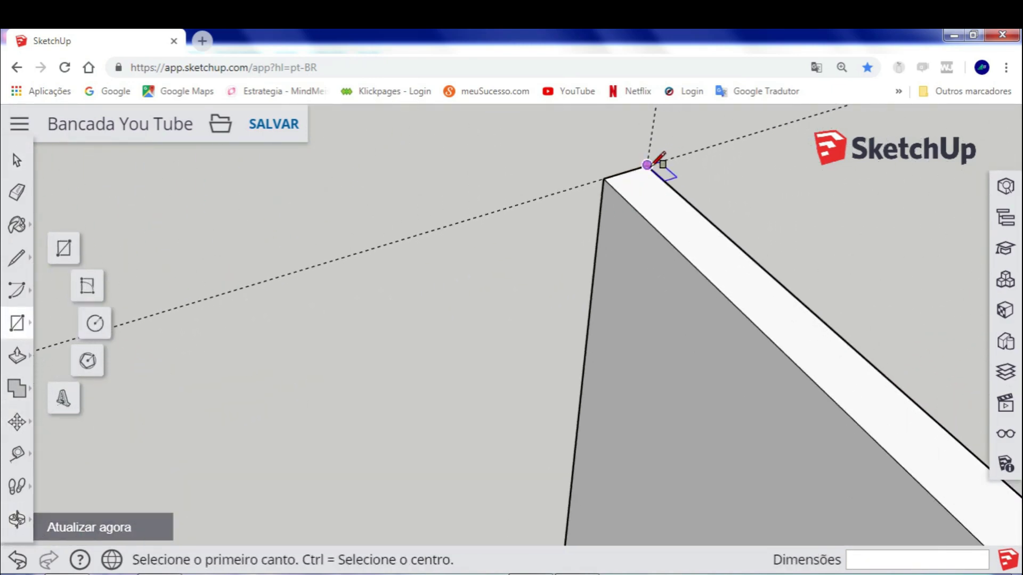
{"action": "left_click", "coordinate": [647, 165]}
{"action": "scroll", "coordinate": [655, 224], "scroll_direction": "down", "scroll_amount": 2}
{"action": "scroll", "coordinate": [616, 251], "scroll_direction": "down", "scroll_amount": 2}
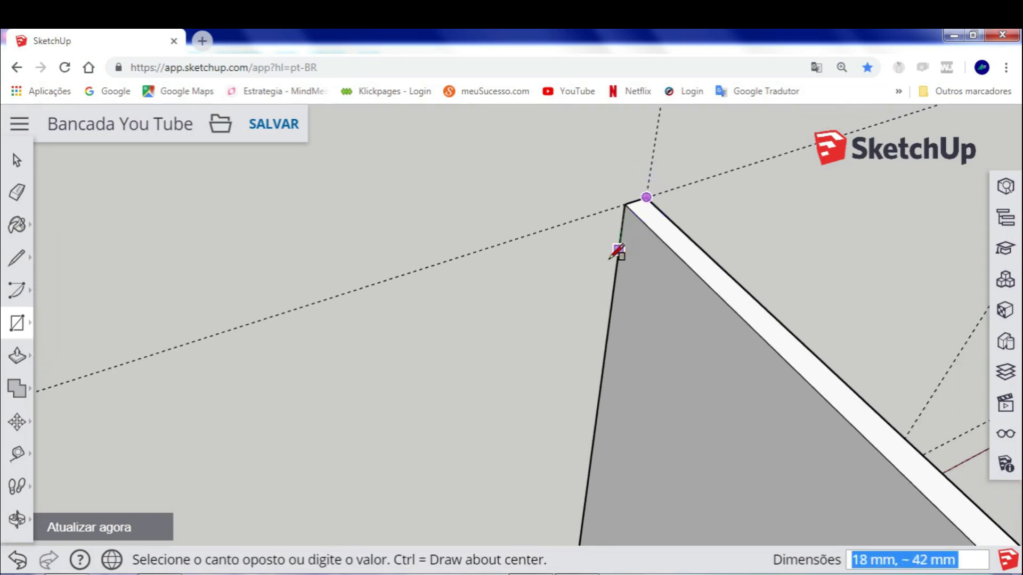
{"action": "scroll", "coordinate": [497, 327], "scroll_direction": "down", "scroll_amount": 1}
{"action": "mouse_move", "coordinate": [498, 326]}
{"action": "middle_mouse_down", "text": "shift"}
{"action": "mouse_move", "coordinate": [387, 369]}
{"action": "mouse_move", "coordinate": [486, 414]}
{"action": "middle_mouse_up", "text": "shift"}
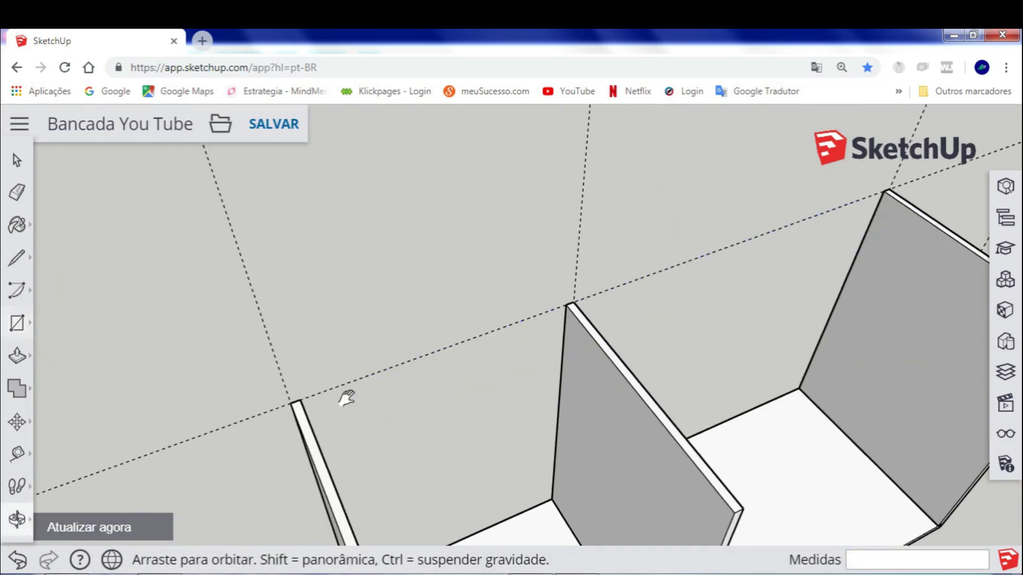
{"action": "scroll", "coordinate": [345, 400], "scroll_direction": "up", "scroll_amount": 1}
{"action": "scroll", "coordinate": [319, 404], "scroll_direction": "up", "scroll_amount": 3}
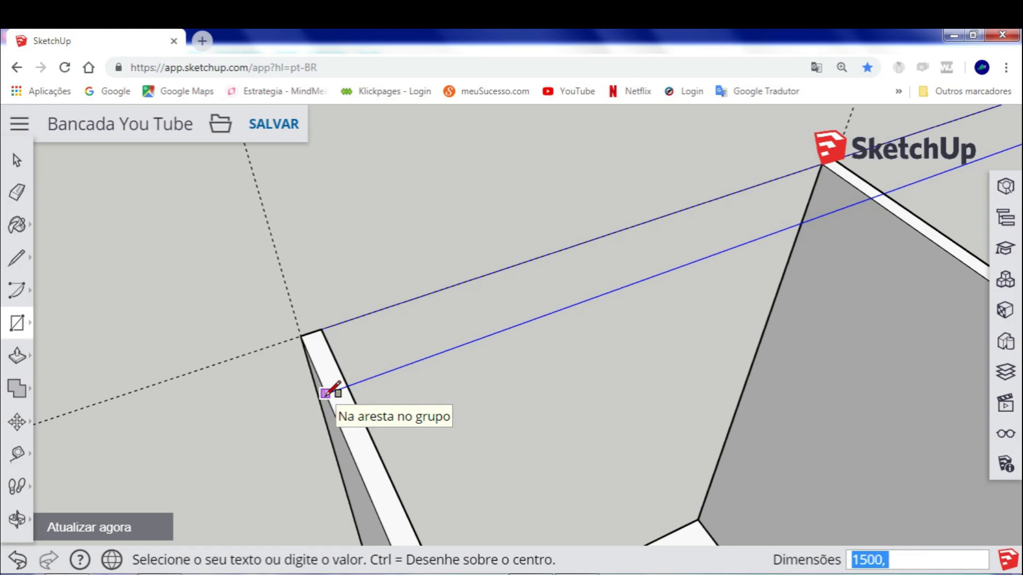
{"action": "type", "text": "80"}
{"action": "left_click", "coordinate": [326, 394]}
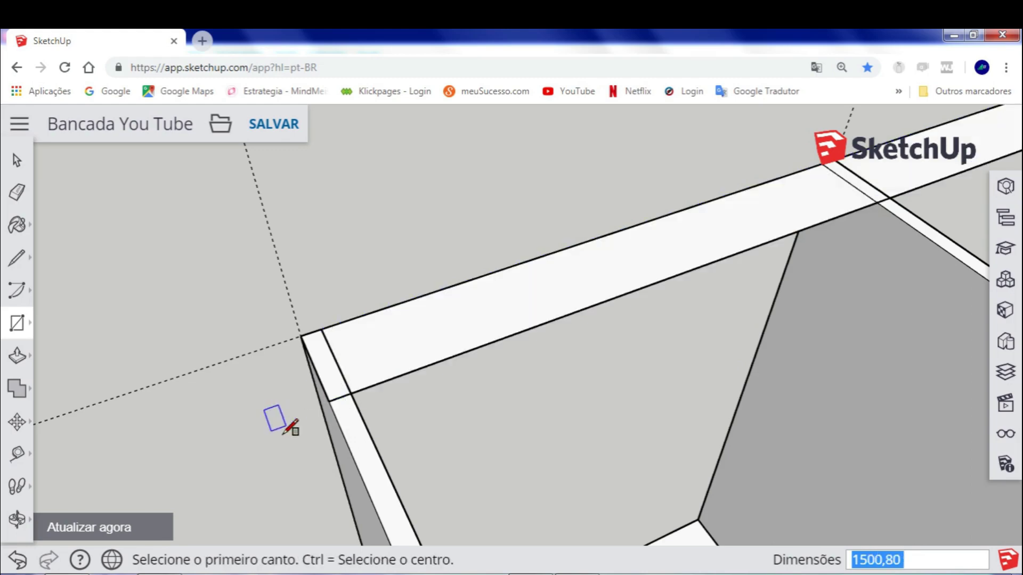
Push/Pull the 1500 × 80 mm rectangle up 18 mm into a rail board
{"action": "left_click", "coordinate": [17, 356]}
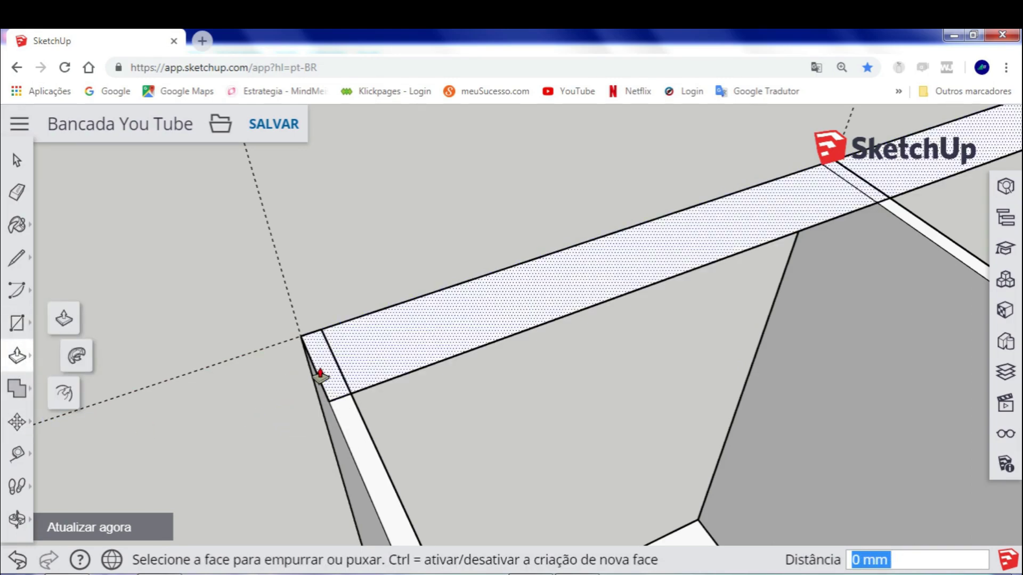
{"action": "left_click", "coordinate": [325, 373]}
{"action": "type", "text": "18"}
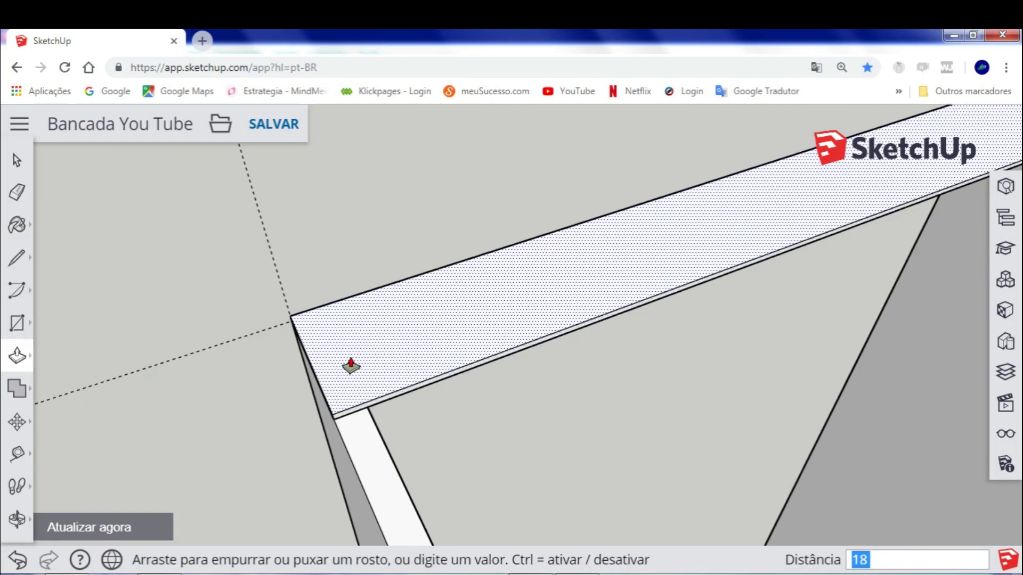
{"action": "key", "text": "Return"}
Select the entire top rail and make it its own group
{"action": "key", "text": "space"}
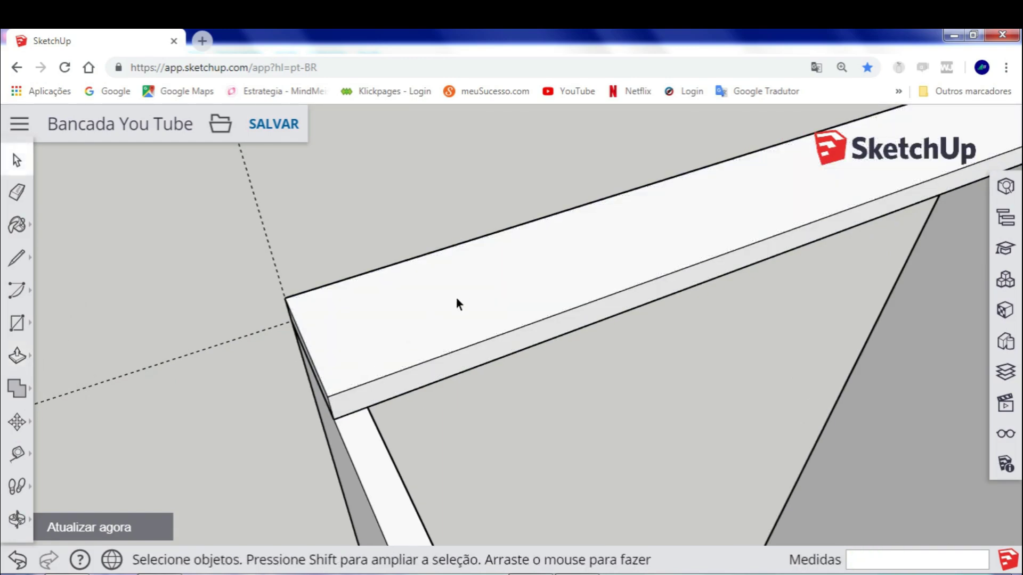
{"action": "triple_click", "coordinate": [457, 297]}
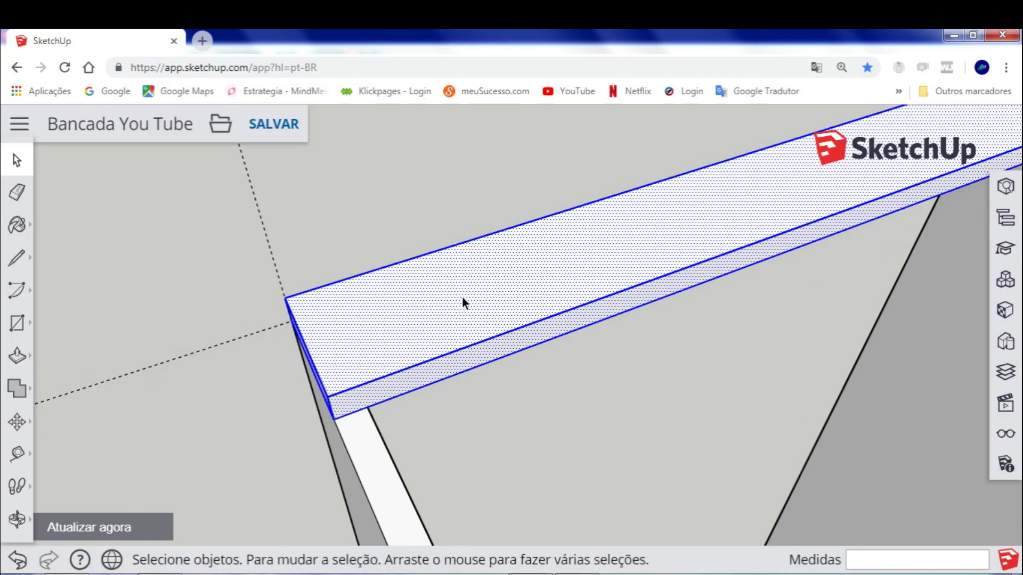
{"action": "right_click", "coordinate": [462, 298]}
{"action": "left_click", "coordinate": [479, 431]}
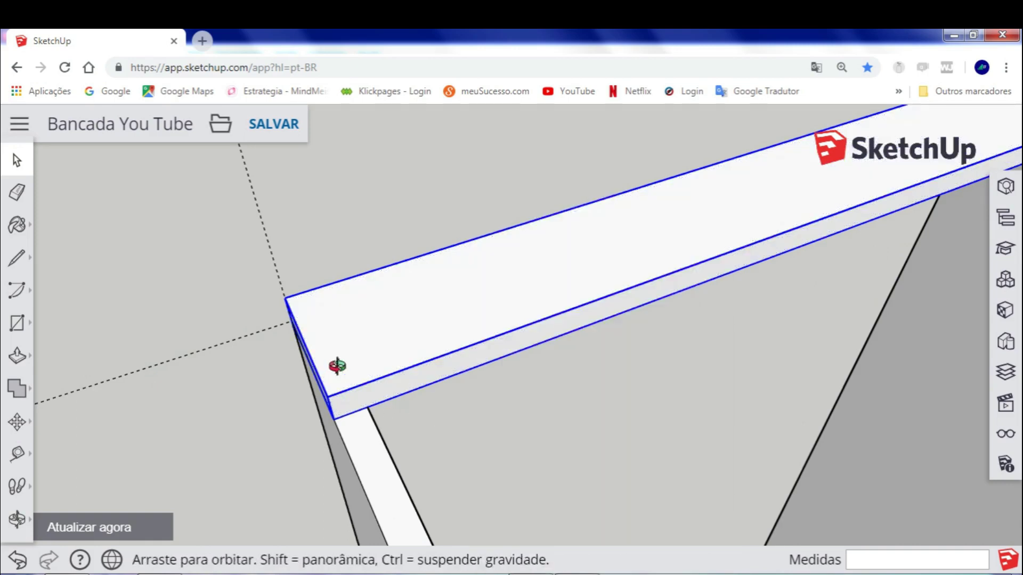
{"action": "mouse_move", "coordinate": [338, 366]}
{"action": "middle_mouse_down"}
{"action": "mouse_move", "coordinate": [344, 392]}
{"action": "mouse_move", "coordinate": [351, 319]}
{"action": "mouse_move", "coordinate": [343, 331]}
{"action": "middle_mouse_up"}
Begin copying the top rail with Move and Ctrl, then cancel the misplaced attempt
{"action": "key", "text": "m"}
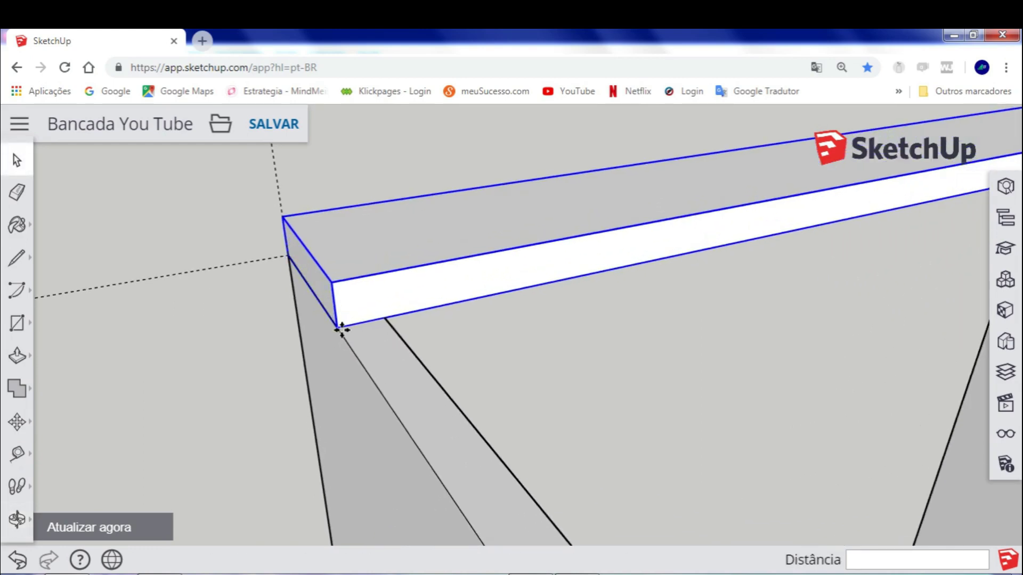
{"action": "key", "text": "ctrl"}
{"action": "left_click", "coordinate": [341, 330]}
{"action": "scroll", "coordinate": [338, 333], "scroll_direction": "down", "scroll_amount": 2}
{"action": "scroll", "coordinate": [367, 362], "scroll_direction": "down", "scroll_amount": 2}
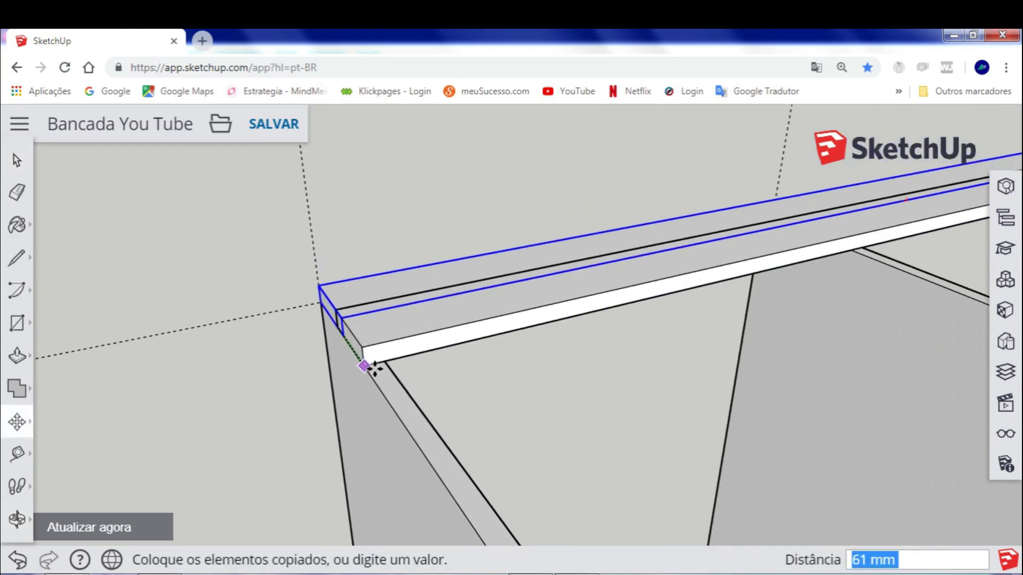
{"action": "key", "text": "ctrl"}
{"action": "key", "text": "Escape"}
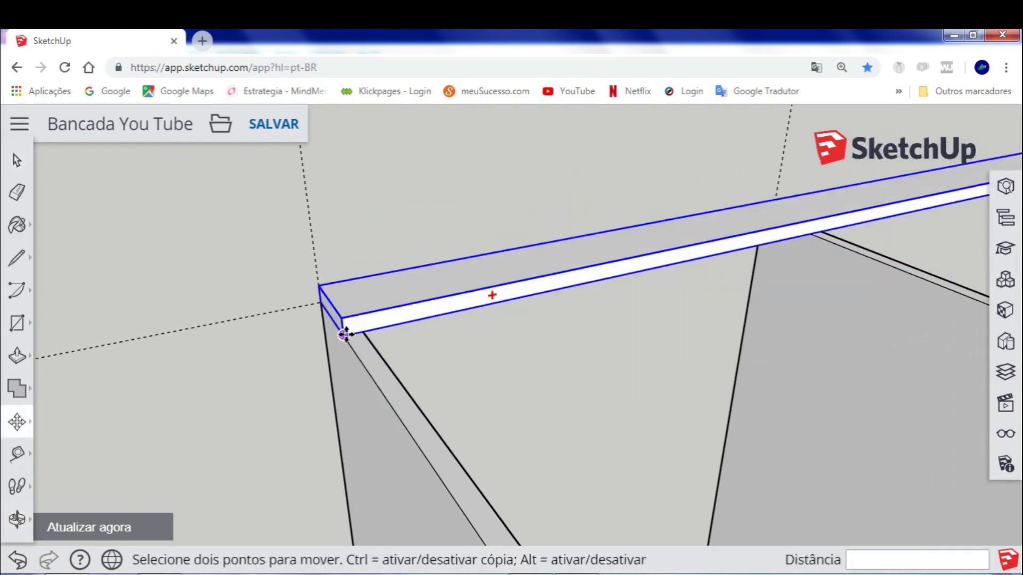
Copy the top rail from its corner onto the opposite top edge of the cabinet
{"action": "key", "text": "ctrl"}
{"action": "left_click", "coordinate": [344, 335]}
{"action": "scroll", "coordinate": [373, 373], "scroll_direction": "down", "scroll_amount": 3}
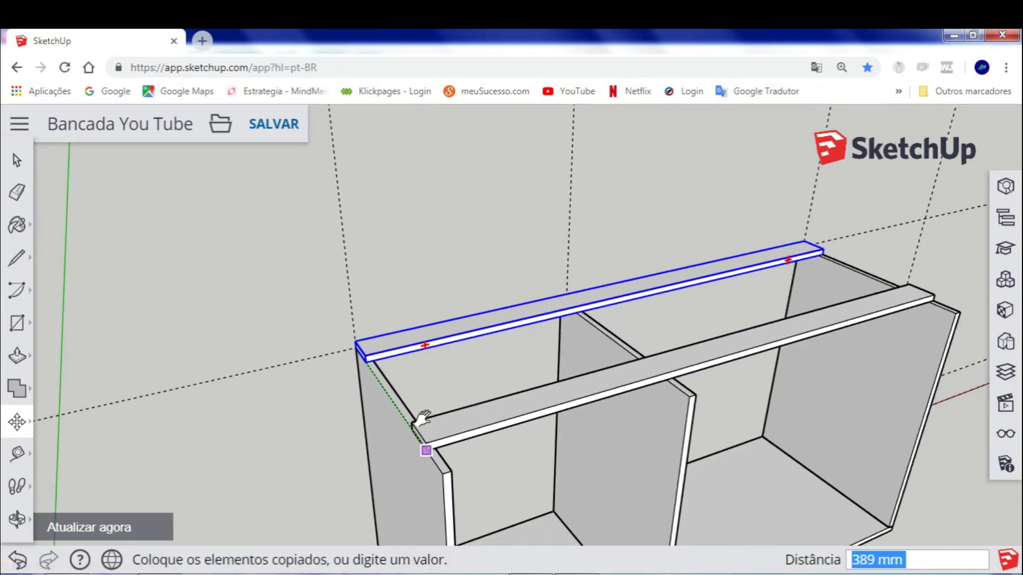
{"action": "scroll", "coordinate": [414, 391], "scroll_direction": "up", "scroll_amount": 2}
{"action": "left_click", "coordinate": [426, 408]}
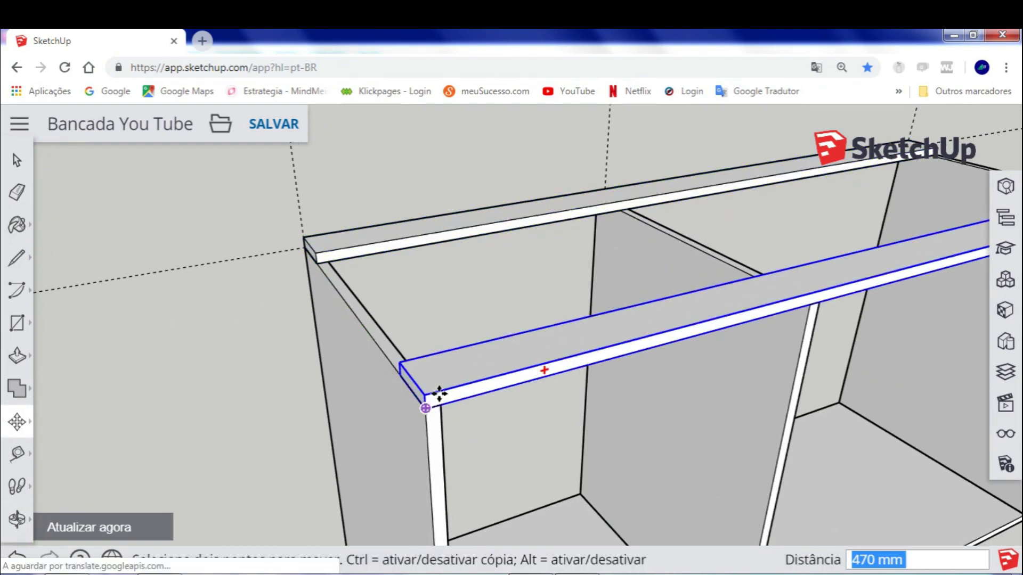
{"action": "scroll", "coordinate": [600, 345], "scroll_direction": "down", "scroll_amount": 3}
{"action": "scroll", "coordinate": [681, 345], "scroll_direction": "down", "scroll_amount": 2}
{"action": "mouse_move", "coordinate": [680, 345]}
{"action": "middle_mouse_down"}
{"action": "mouse_move", "coordinate": [609, 314]}
{"action": "mouse_move", "coordinate": [362, 320]}
{"action": "mouse_move", "coordinate": [469, 361]}
{"action": "middle_mouse_up"}
Save the Bancada You Tube model with SALVAR
{"action": "key", "text": "m"}
{"action": "key", "text": "space"}
{"action": "mouse_move", "coordinate": [356, 331]}
{"action": "middle_mouse_down"}
{"action": "mouse_move", "coordinate": [801, 281]}
{"action": "mouse_move", "coordinate": [548, 347]}
{"action": "mouse_move", "coordinate": [429, 301]}
{"action": "mouse_move", "coordinate": [399, 353]}
{"action": "mouse_move", "coordinate": [721, 369]}
{"action": "mouse_move", "coordinate": [532, 266]}
{"action": "middle_mouse_up"}
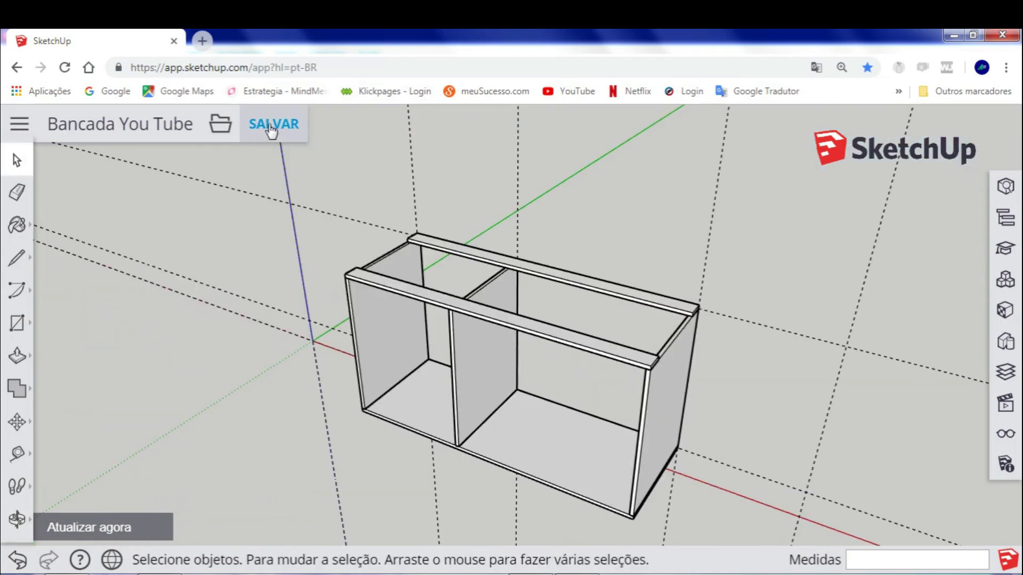
{"action": "left_click", "coordinate": [272, 128]}
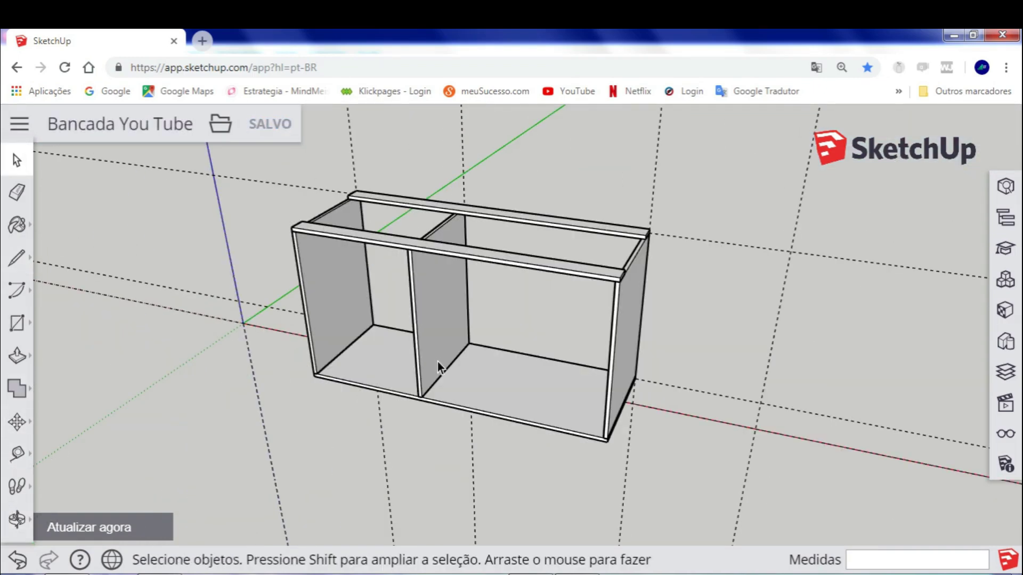
With Tape Measure active, zoom and orbit around the cabinet toward the vertical divider panel
{"action": "key", "text": "t"}
{"action": "scroll", "coordinate": [589, 388], "scroll_direction": "up", "scroll_amount": 3}
{"action": "scroll", "coordinate": [639, 320], "scroll_direction": "up", "scroll_amount": 3}
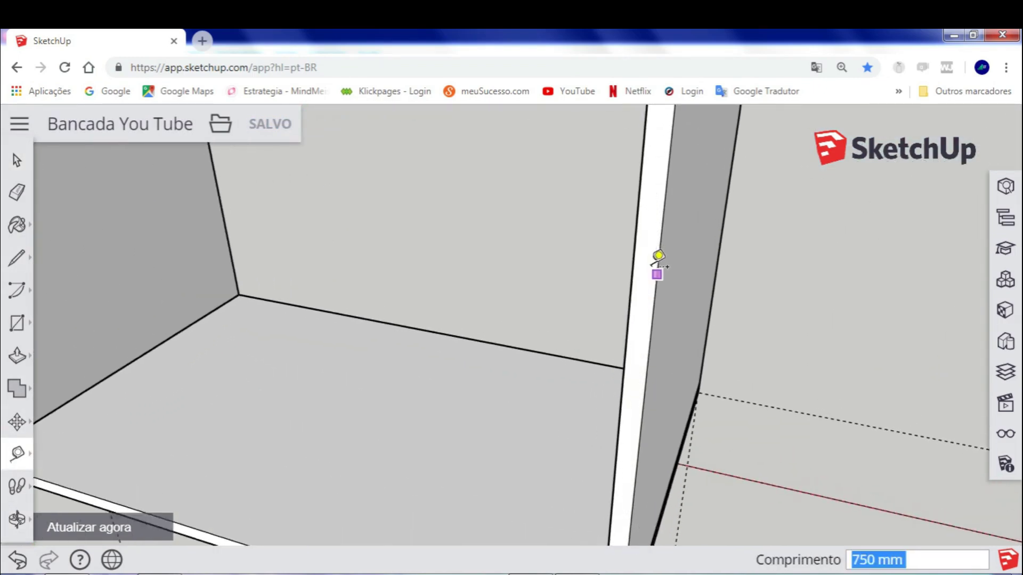
{"action": "scroll", "coordinate": [660, 256], "scroll_direction": "up", "scroll_amount": 2}
{"action": "scroll", "coordinate": [650, 222], "scroll_direction": "up", "scroll_amount": 2}
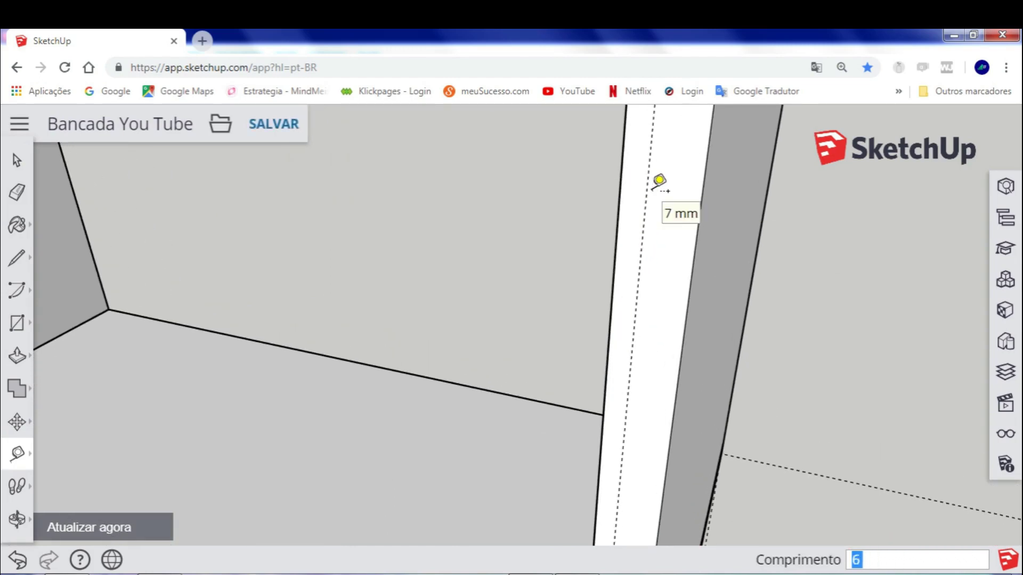
{"action": "scroll", "coordinate": [634, 218], "scroll_direction": "down", "scroll_amount": 2}
{"action": "scroll", "coordinate": [621, 272], "scroll_direction": "down", "scroll_amount": 3}
{"action": "scroll", "coordinate": [597, 352], "scroll_direction": "down", "scroll_amount": 3}
{"action": "mouse_move", "coordinate": [564, 420]}
{"action": "middle_mouse_down", "text": "shift"}
{"action": "mouse_move", "coordinate": [694, 384]}
{"action": "mouse_move", "coordinate": [653, 370]}
{"action": "middle_mouse_up", "text": "shift"}
{"action": "scroll", "coordinate": [671, 299], "scroll_direction": "up", "scroll_amount": 3}
{"action": "scroll", "coordinate": [689, 308], "scroll_direction": "up", "scroll_amount": 2}
{"action": "scroll", "coordinate": [693, 302], "scroll_direction": "up", "scroll_amount": 2}
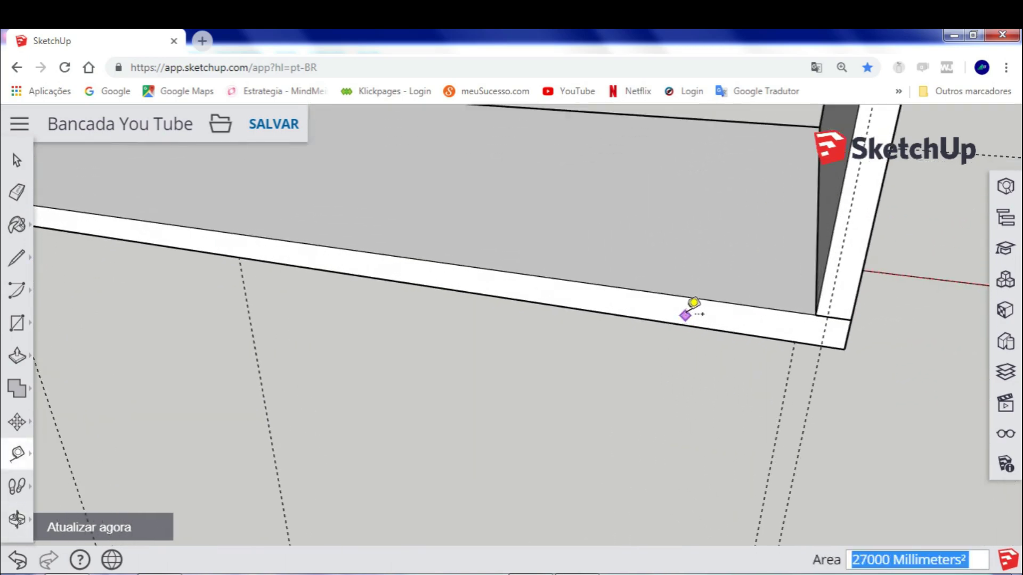
{"action": "middle_click_drag", "start_coordinate": [694, 302], "coordinate": [694, 288]}
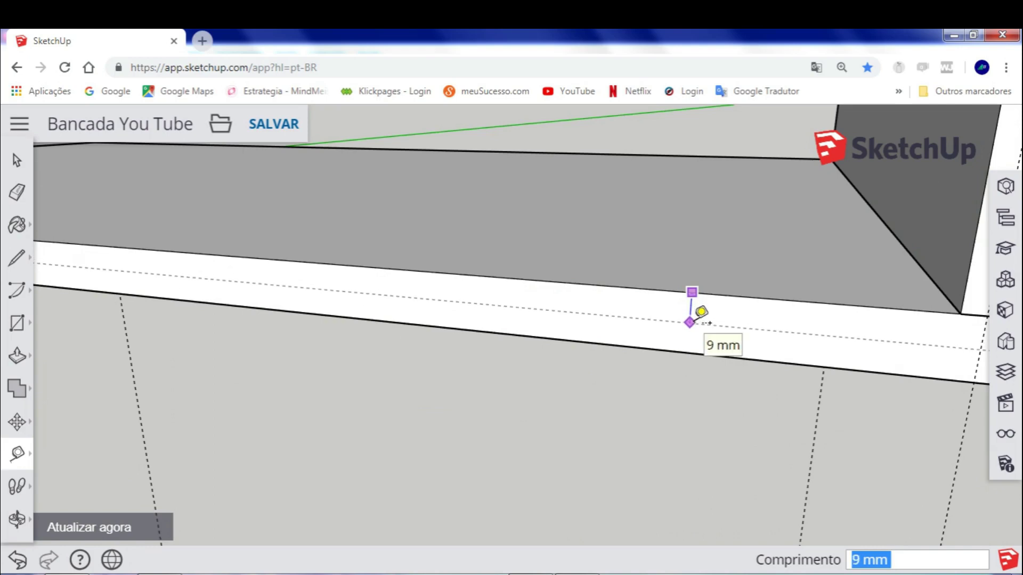
{"action": "scroll", "coordinate": [701, 312], "scroll_direction": "down", "scroll_amount": 3}
{"action": "scroll", "coordinate": [486, 299], "scroll_direction": "up", "scroll_amount": 2}
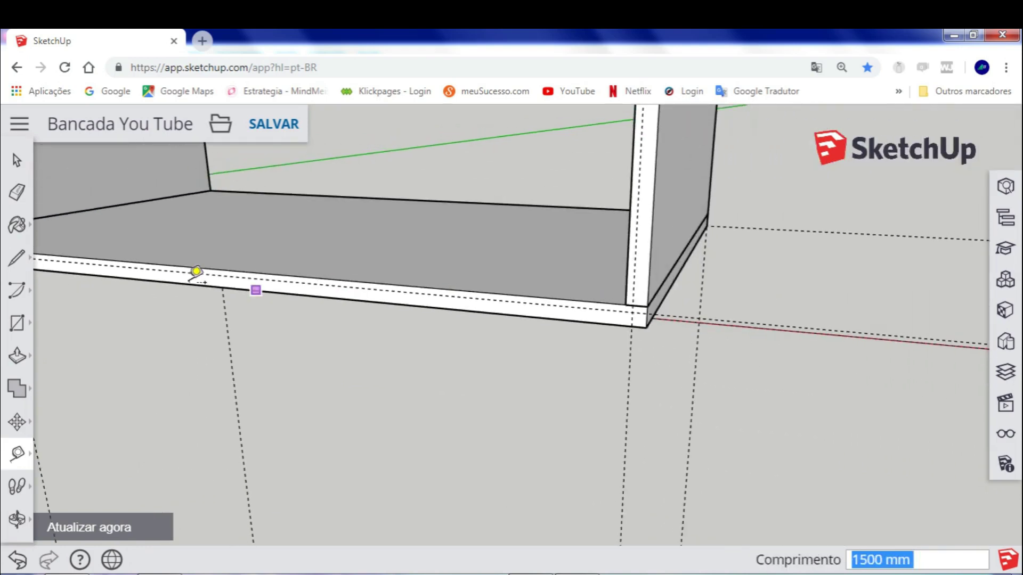
{"action": "mouse_move", "coordinate": [256, 289]}
{"action": "middle_mouse_down"}
{"action": "mouse_move", "coordinate": [737, 393]}
{"action": "mouse_move", "coordinate": [440, 326]}
{"action": "mouse_move", "coordinate": [506, 270]}
{"action": "middle_mouse_up"}
{"action": "scroll", "coordinate": [525, 221], "scroll_direction": "up", "scroll_amount": 2}
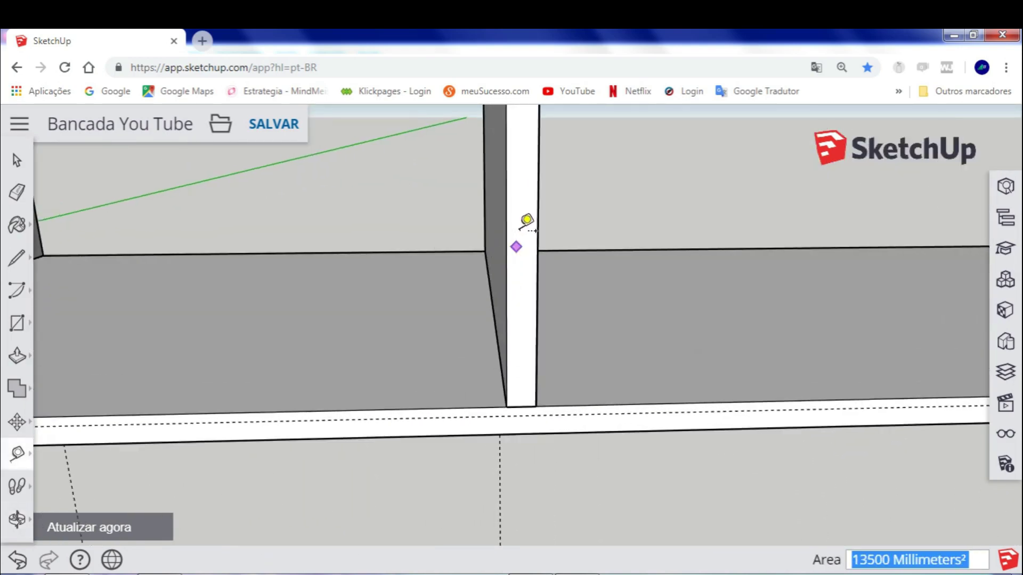
{"action": "scroll", "coordinate": [539, 199], "scroll_direction": "up", "scroll_amount": 2}
{"action": "mouse_move", "coordinate": [538, 199]}
{"action": "middle_mouse_down", "text": "shift"}
{"action": "mouse_move", "coordinate": [449, 282]}
{"action": "mouse_move", "coordinate": [484, 229]}
{"action": "middle_mouse_up", "text": "shift"}
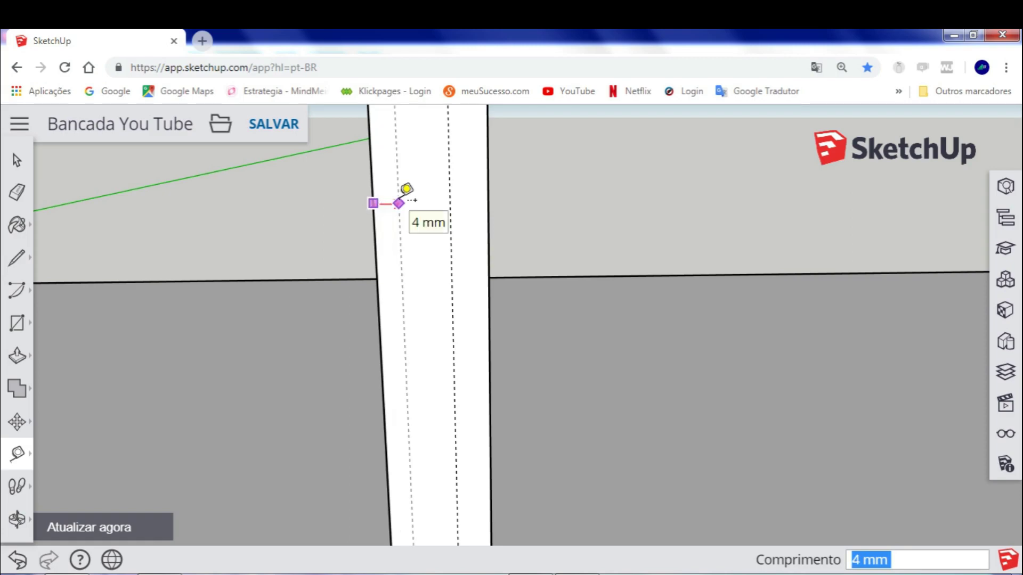
Frame the opening between the posts and start the 882 mm measurement at the left post
{"action": "middle_click_drag", "start_coordinate": [290, 537], "coordinate": [301, 434]}
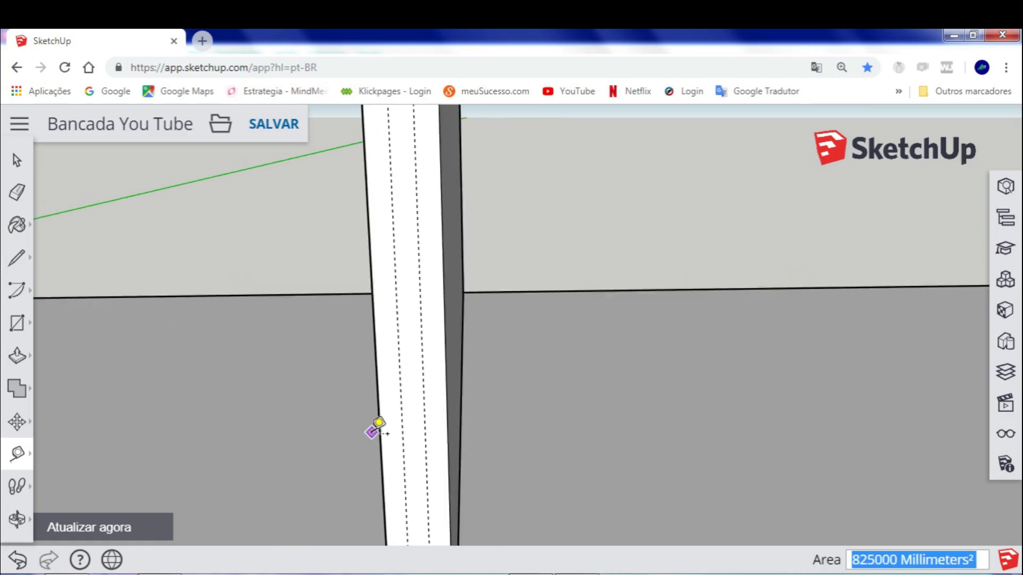
{"action": "scroll", "coordinate": [288, 434], "scroll_direction": "down", "scroll_amount": 2}
{"action": "scroll", "coordinate": [319, 405], "scroll_direction": "up", "scroll_amount": 2}
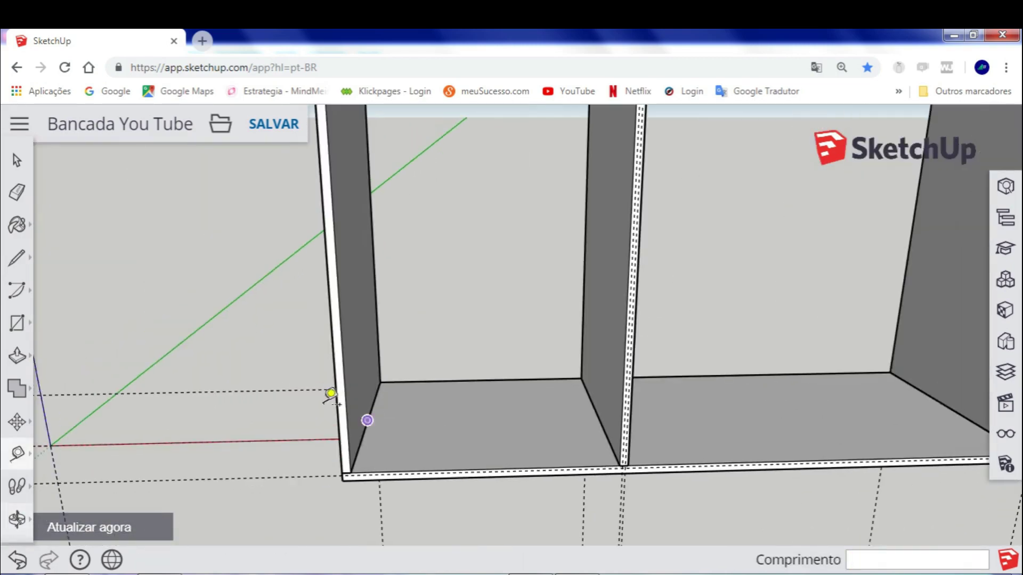
{"action": "scroll", "coordinate": [346, 362], "scroll_direction": "up", "scroll_amount": 1}
{"action": "scroll", "coordinate": [353, 309], "scroll_direction": "up", "scroll_amount": 2}
{"action": "scroll", "coordinate": [346, 288], "scroll_direction": "up", "scroll_amount": 1}
{"action": "scroll", "coordinate": [355, 265], "scroll_direction": "up", "scroll_amount": 1}
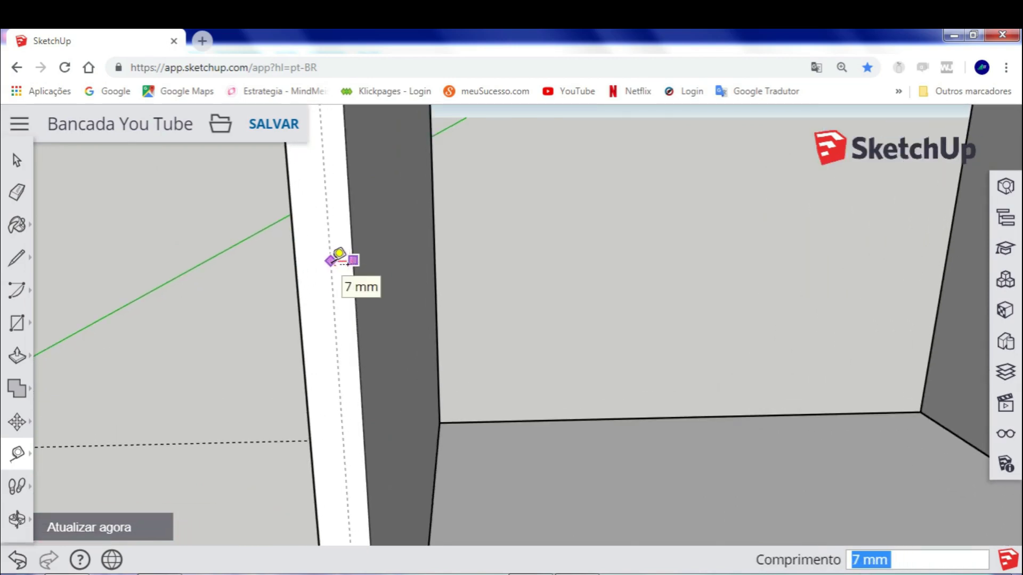
{"action": "scroll", "coordinate": [328, 278], "scroll_direction": "down", "scroll_amount": 2}
{"action": "scroll", "coordinate": [326, 228], "scroll_direction": "down", "scroll_amount": 1}
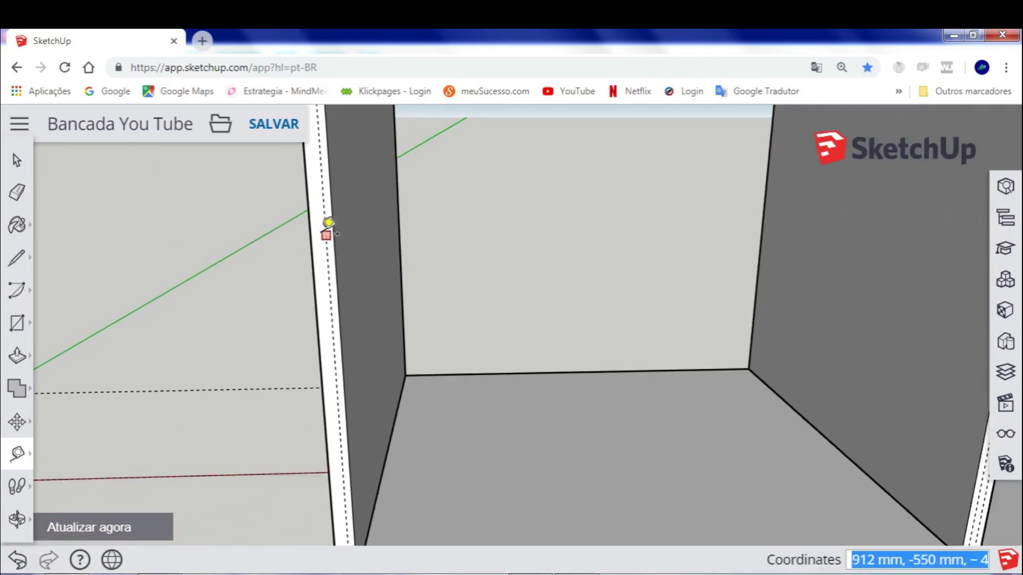
{"action": "scroll", "coordinate": [327, 213], "scroll_direction": "down", "scroll_amount": 2}
{"action": "middle_click_drag", "start_coordinate": [327, 189], "coordinate": [318, 450], "text": "shift"}
{"action": "scroll", "coordinate": [315, 311], "scroll_direction": "down", "scroll_amount": 3}
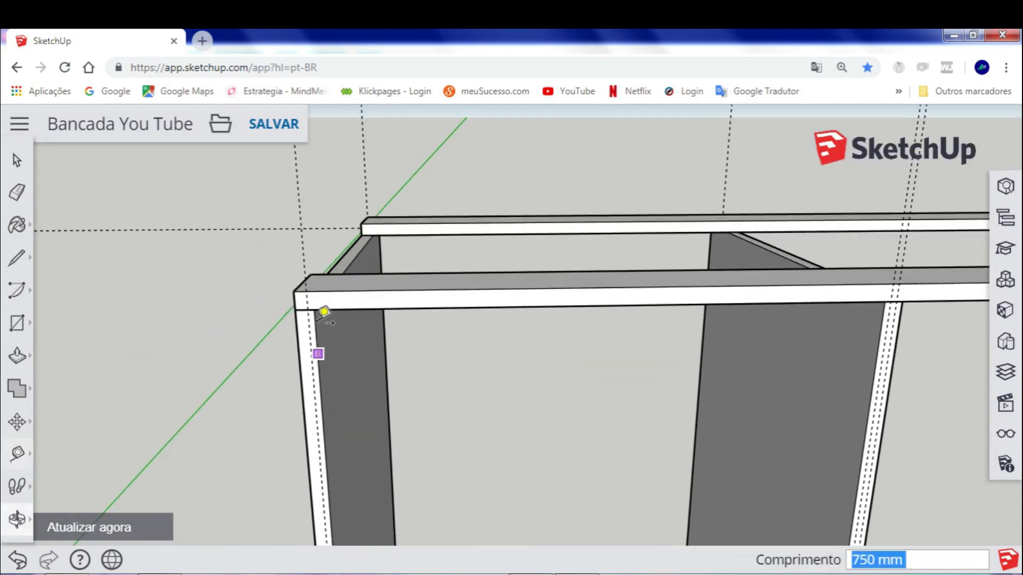
{"action": "scroll", "coordinate": [340, 310], "scroll_direction": "up", "scroll_amount": 1}
{"action": "scroll", "coordinate": [378, 317], "scroll_direction": "up", "scroll_amount": 2}
{"action": "scroll", "coordinate": [410, 341], "scroll_direction": "up", "scroll_amount": 1}
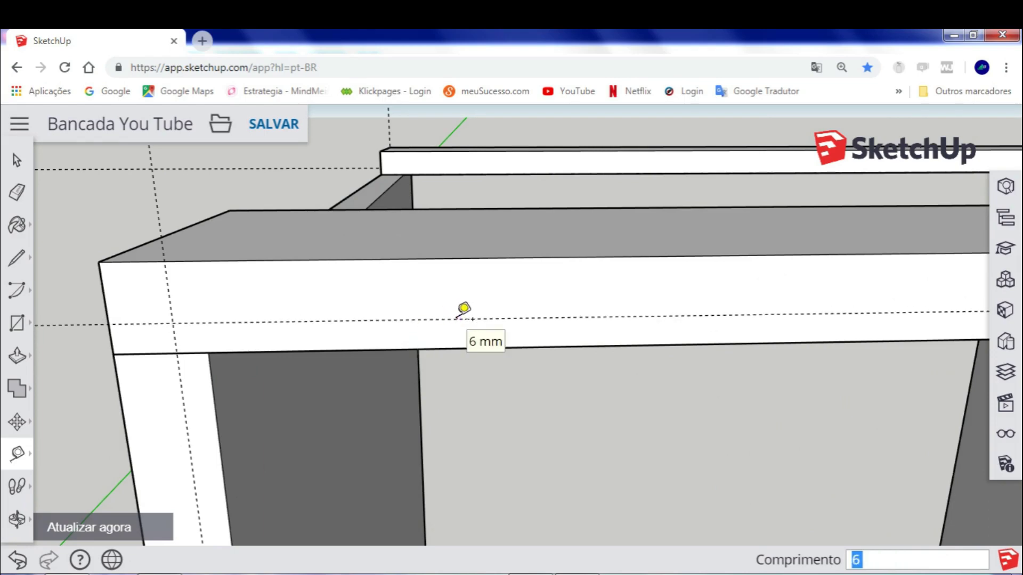
{"action": "scroll", "coordinate": [265, 256], "scroll_direction": "down", "scroll_amount": 2}
{"action": "scroll", "coordinate": [502, 283], "scroll_direction": "down", "scroll_amount": 2}
{"action": "scroll", "coordinate": [637, 280], "scroll_direction": "down", "scroll_amount": 2}
{"action": "scroll", "coordinate": [690, 331], "scroll_direction": "down", "scroll_amount": 2}
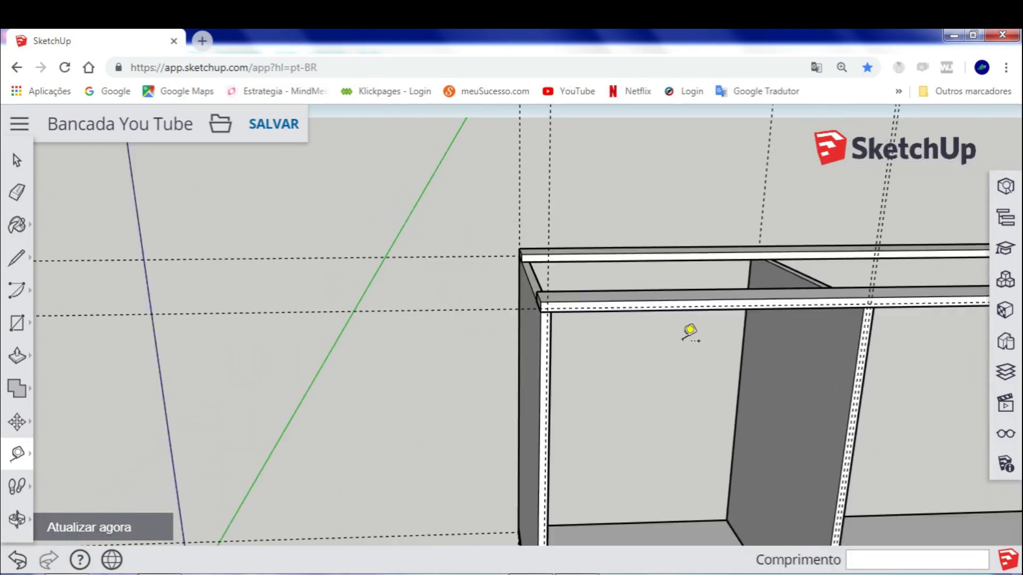
{"action": "middle_click_drag", "start_coordinate": [690, 330], "coordinate": [445, 309]}
{"action": "scroll", "coordinate": [286, 290], "scroll_direction": "up", "scroll_amount": 3}
{"action": "scroll", "coordinate": [235, 251], "scroll_direction": "up", "scroll_amount": 2}
{"action": "scroll", "coordinate": [235, 250], "scroll_direction": "up", "scroll_amount": 1}
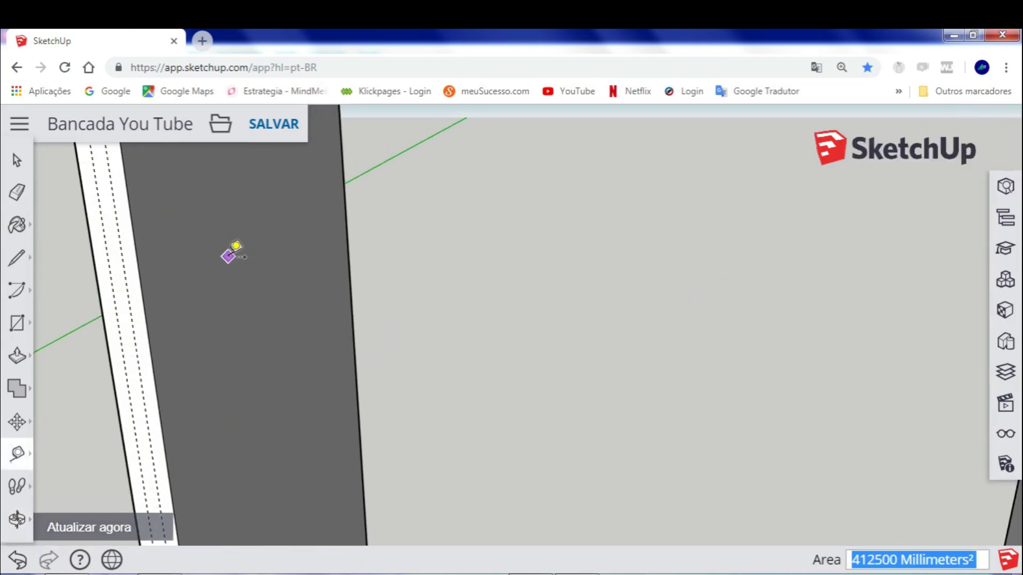
{"action": "scroll", "coordinate": [126, 245], "scroll_direction": "up", "scroll_amount": 2}
{"action": "scroll", "coordinate": [101, 227], "scroll_direction": "down", "scroll_amount": 2}
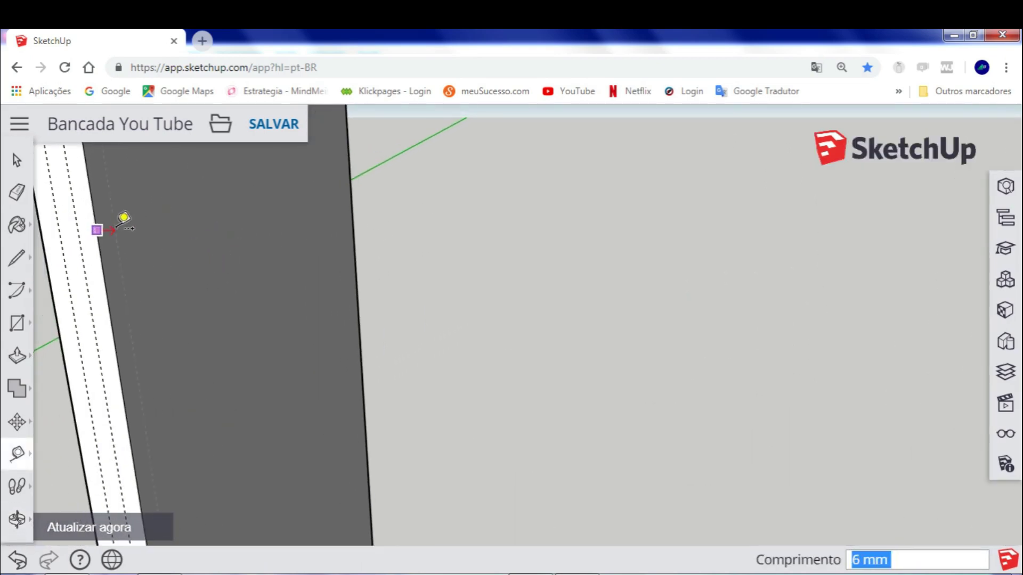
{"action": "scroll", "coordinate": [128, 219], "scroll_direction": "down", "scroll_amount": 2}
{"action": "scroll", "coordinate": [117, 228], "scroll_direction": "down", "scroll_amount": 2}
{"action": "mouse_move", "coordinate": [117, 228]}
{"action": "middle_mouse_down"}
{"action": "mouse_move", "coordinate": [182, 236]}
{"action": "mouse_move", "coordinate": [148, 242]}
{"action": "middle_mouse_up"}
{"action": "left_click", "coordinate": [147, 242]}
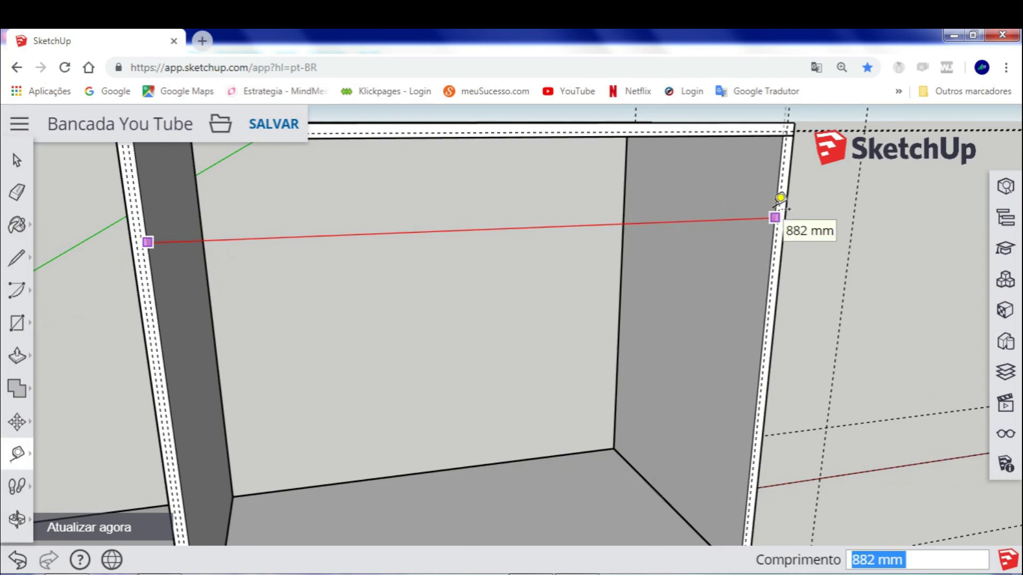
{"action": "key", "text": "super"}
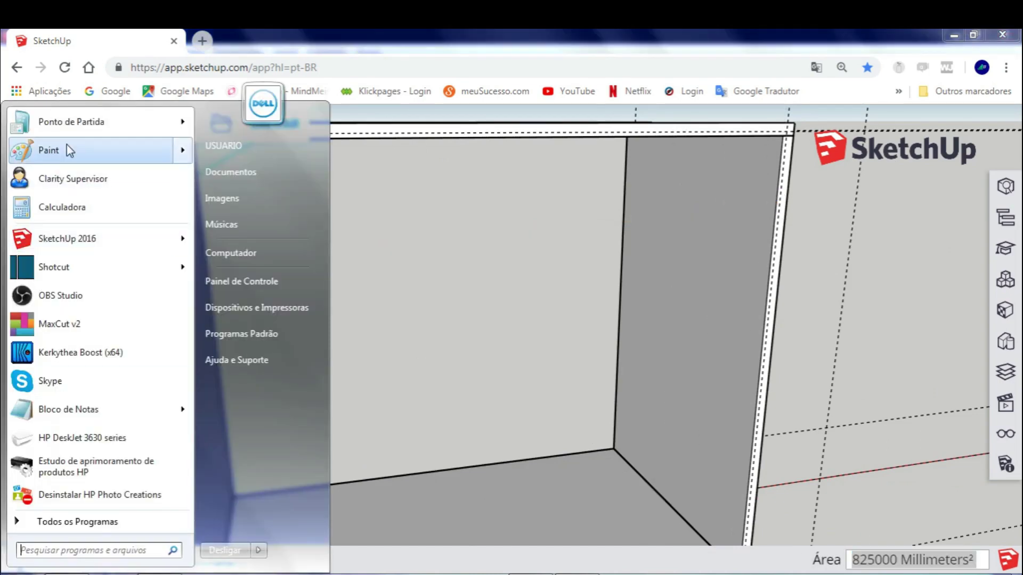
{"action": "left_click", "coordinate": [47, 205]}
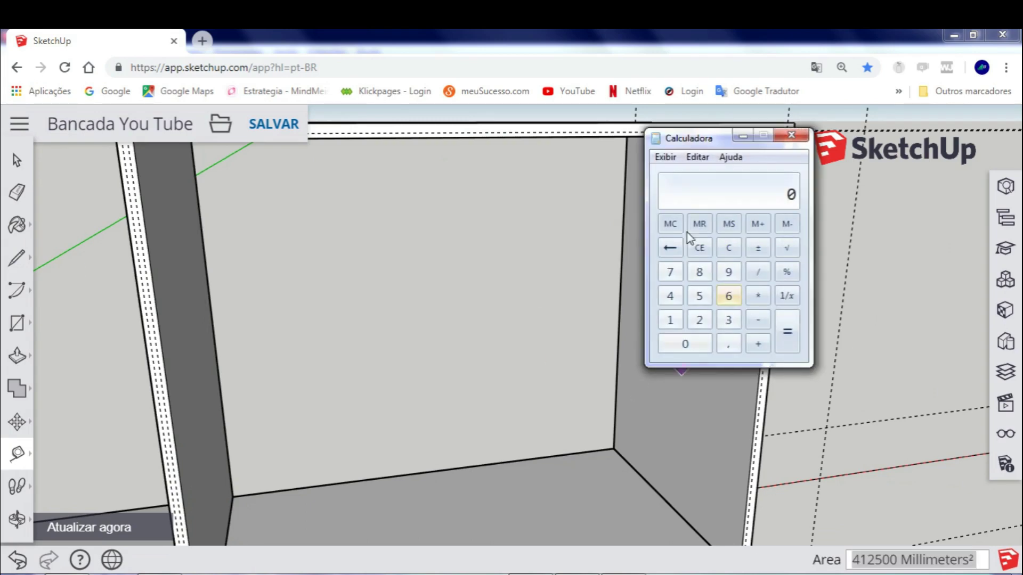
{"action": "left_click", "coordinate": [798, 137]}
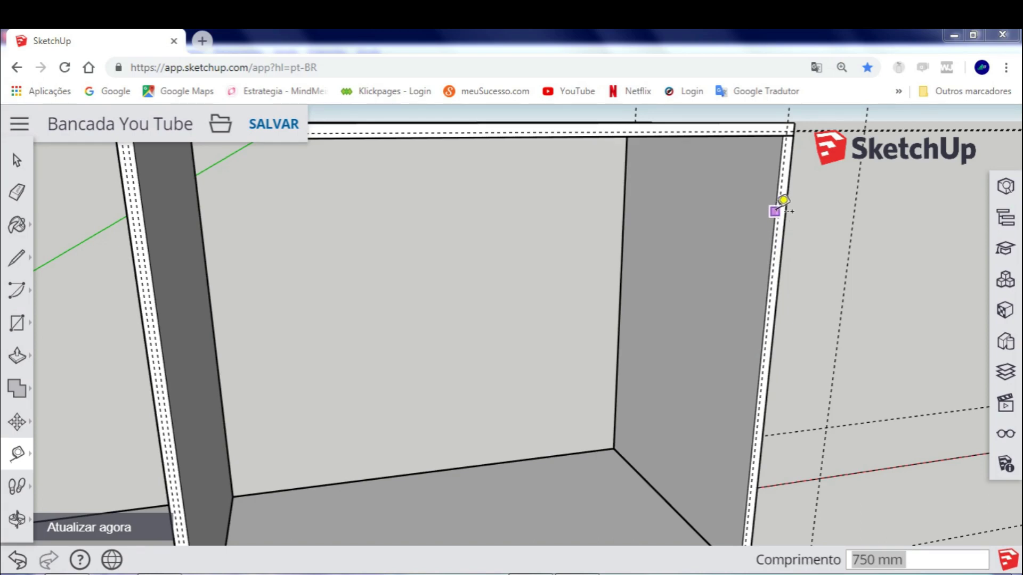
Draw the door rectangle from the divider top to the larger bay's front floor edge
{"action": "left_click", "coordinate": [775, 211]}
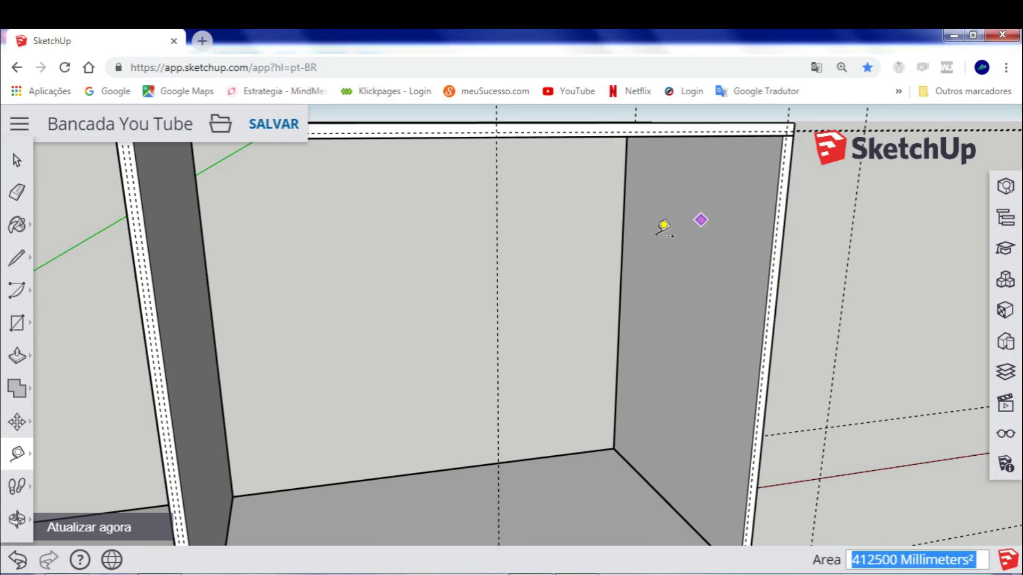
{"action": "scroll", "coordinate": [663, 226], "scroll_direction": "down", "scroll_amount": 5}
{"action": "mouse_move", "coordinate": [664, 226]}
{"action": "middle_mouse_down"}
{"action": "mouse_move", "coordinate": [425, 337]}
{"action": "mouse_move", "coordinate": [365, 290]}
{"action": "middle_mouse_up"}
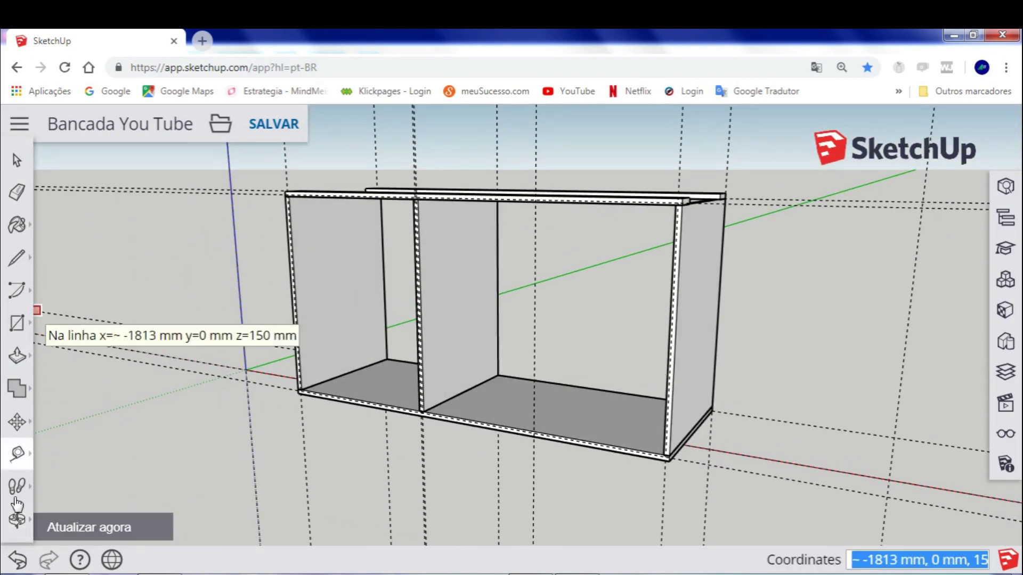
{"action": "left_click", "coordinate": [17, 322]}
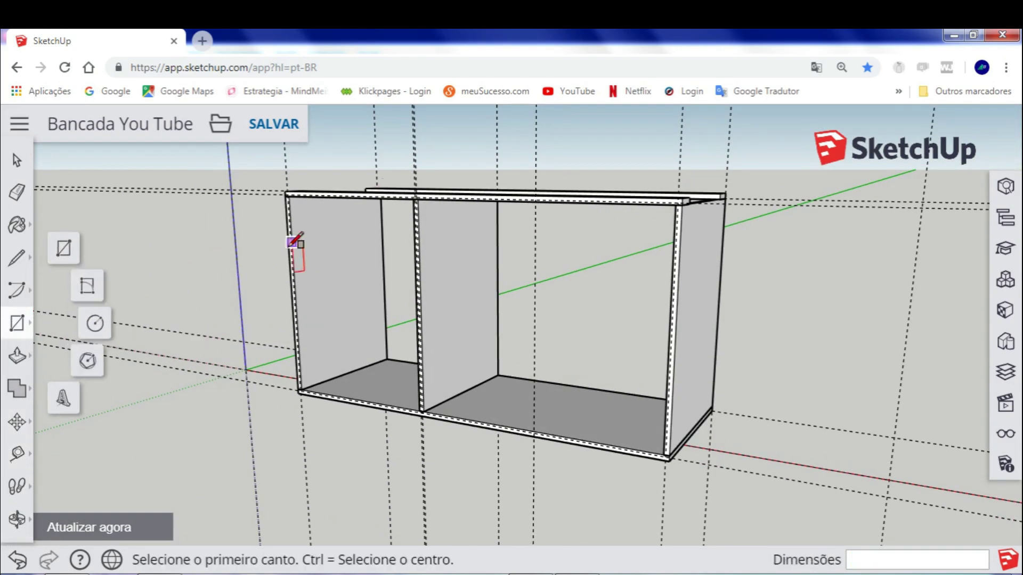
{"action": "left_click", "coordinate": [64, 248]}
{"action": "scroll", "coordinate": [417, 183], "scroll_direction": "up", "scroll_amount": 2}
{"action": "scroll", "coordinate": [429, 201], "scroll_direction": "up", "scroll_amount": 3}
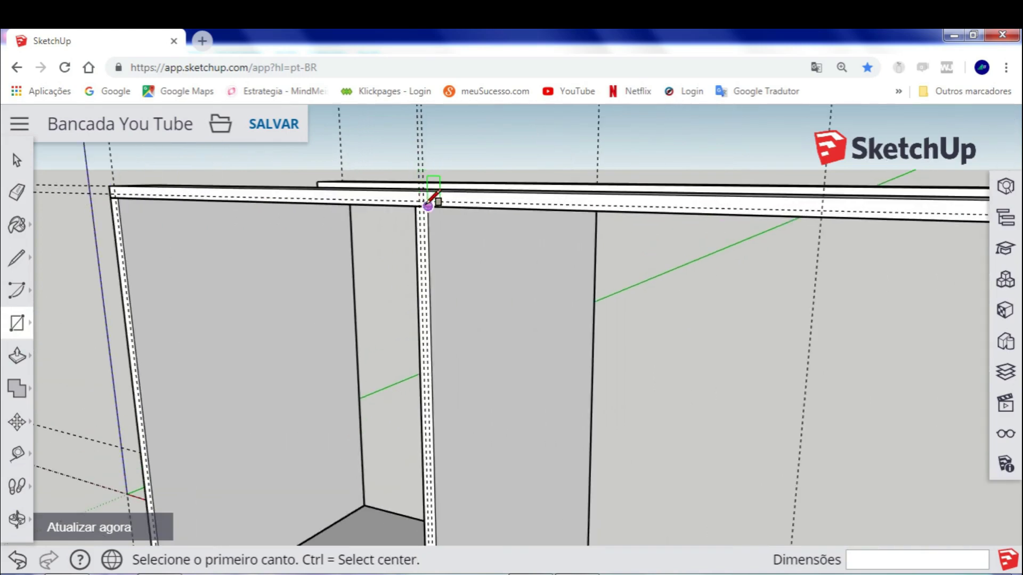
{"action": "scroll", "coordinate": [432, 205], "scroll_direction": "up", "scroll_amount": 3}
{"action": "scroll", "coordinate": [424, 200], "scroll_direction": "up", "scroll_amount": 1}
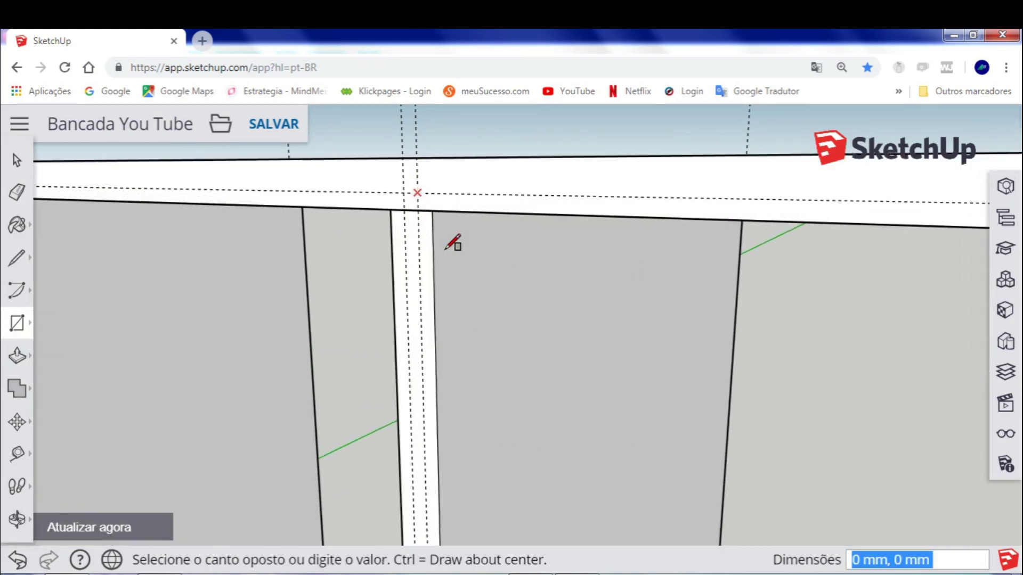
{"action": "scroll", "coordinate": [468, 320], "scroll_direction": "down", "scroll_amount": 3}
{"action": "scroll", "coordinate": [486, 388], "scroll_direction": "down", "scroll_amount": 3}
{"action": "scroll", "coordinate": [497, 456], "scroll_direction": "down", "scroll_amount": 3}
{"action": "middle_click_drag", "start_coordinate": [497, 457], "coordinate": [426, 193]}
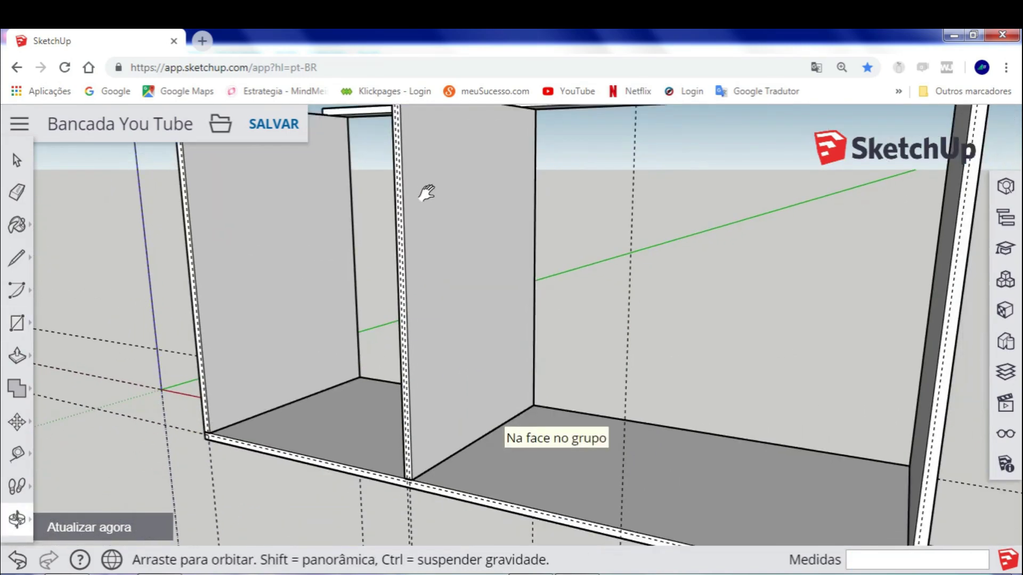
{"action": "scroll", "coordinate": [587, 469], "scroll_direction": "up", "scroll_amount": 3}
{"action": "scroll", "coordinate": [628, 498], "scroll_direction": "up", "scroll_amount": 3}
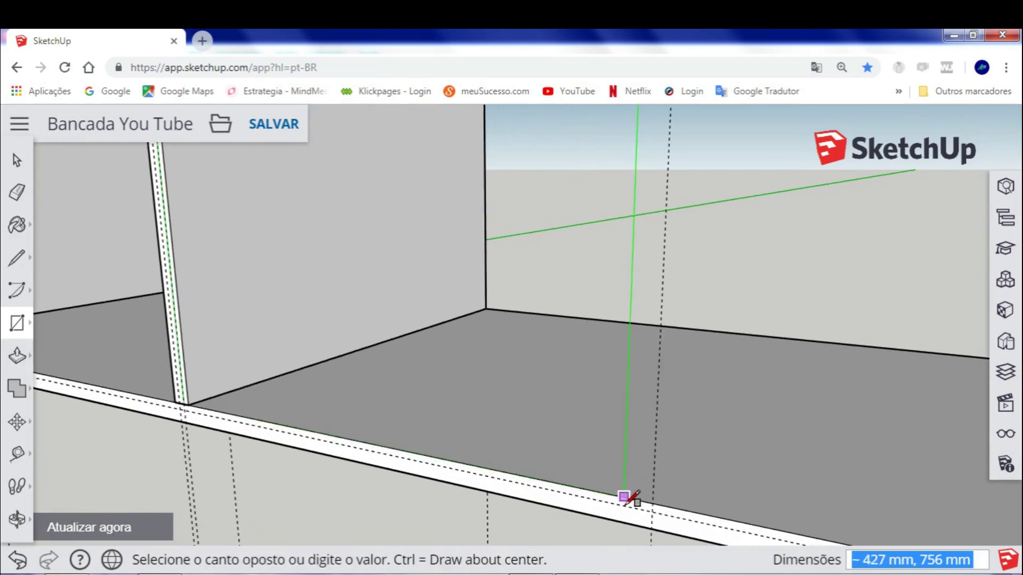
{"action": "left_click", "coordinate": [654, 510]}
{"action": "mouse_move", "coordinate": [633, 431]}
{"action": "middle_mouse_down"}
{"action": "mouse_move", "coordinate": [561, 449]}
{"action": "mouse_move", "coordinate": [525, 427]}
{"action": "middle_mouse_up"}
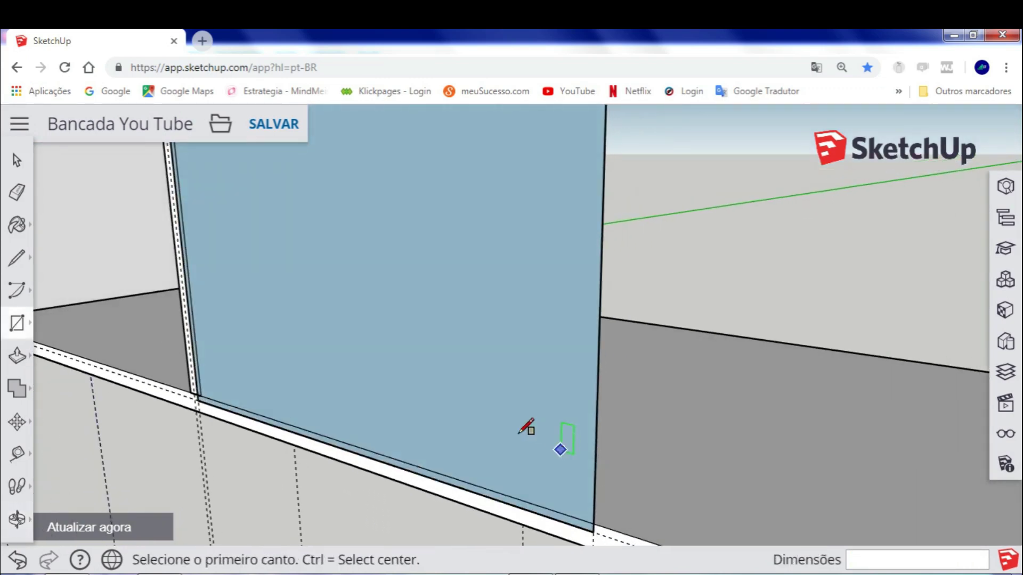
Extrude the door face to 18 mm thick and push its side in 2 mm
{"action": "key", "text": "p"}
{"action": "left_click", "coordinate": [514, 404]}
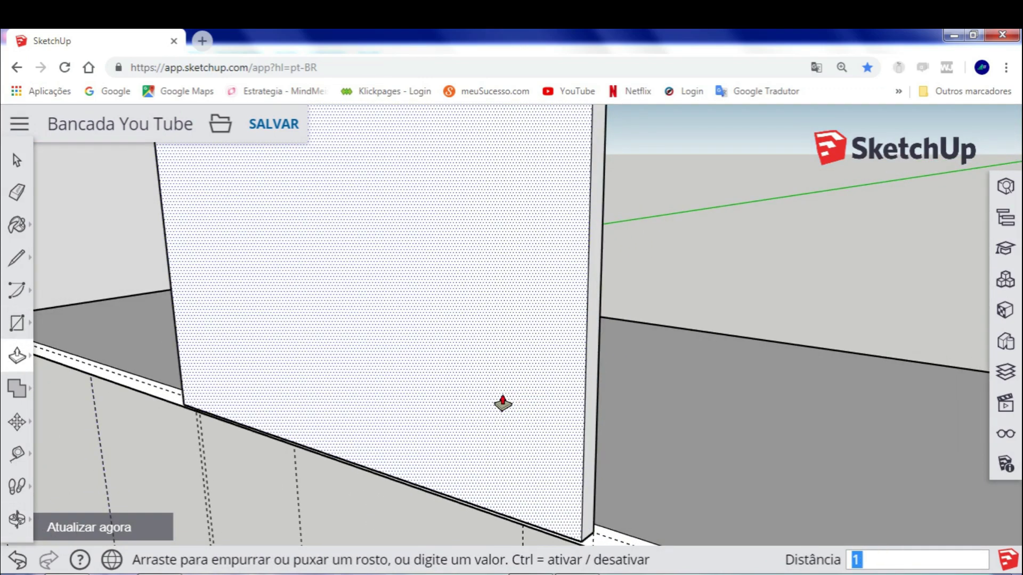
{"action": "type", "text": "8"}
{"action": "key", "text": "Return"}
{"action": "scroll", "coordinate": [590, 384], "scroll_direction": "up", "scroll_amount": 1}
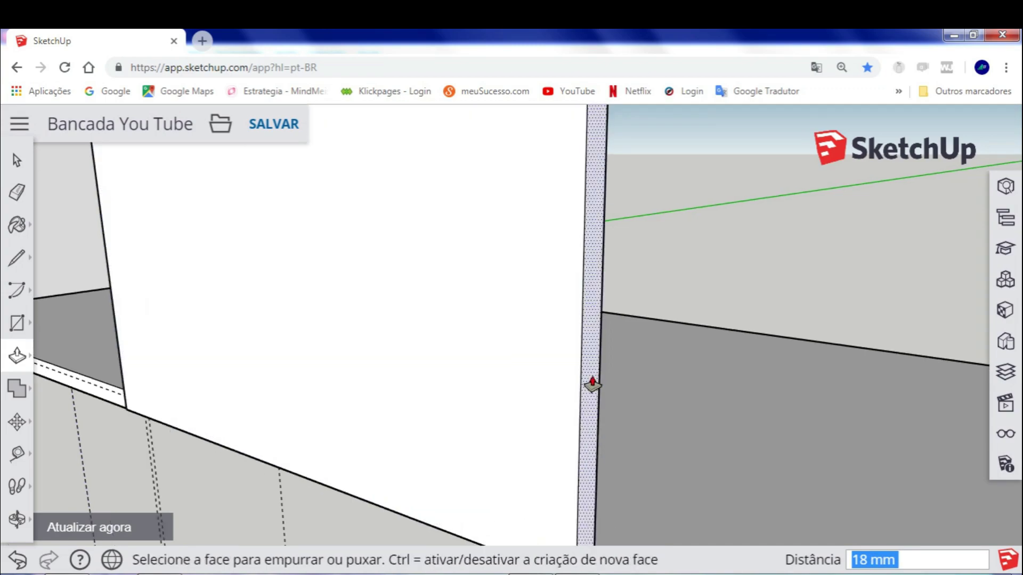
{"action": "scroll", "coordinate": [588, 382], "scroll_direction": "up", "scroll_amount": 1}
{"action": "left_click", "coordinate": [586, 382]}
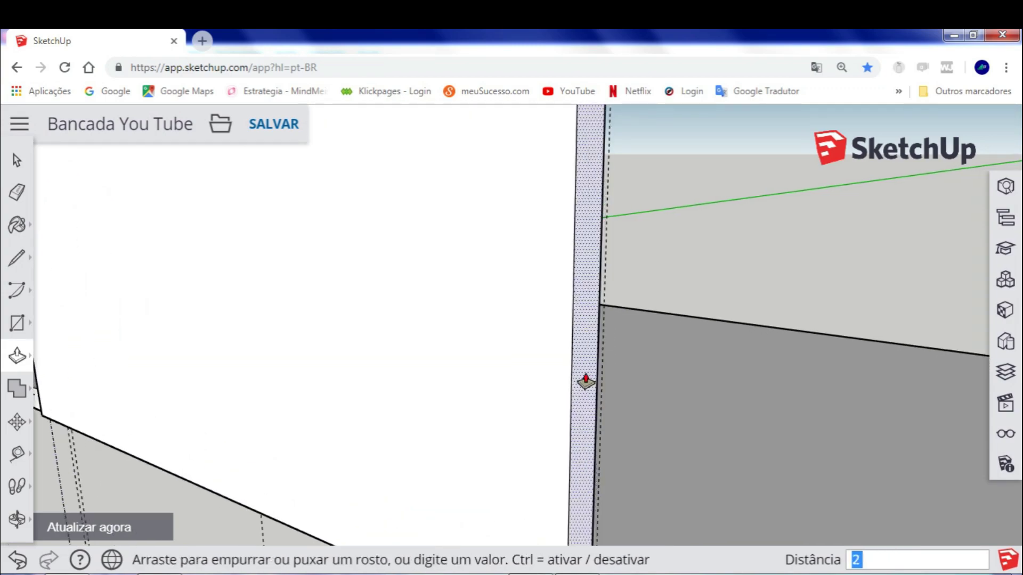
{"action": "left_click", "coordinate": [586, 380]}
Select the whole door panel and make it a group
{"action": "key", "text": "space"}
{"action": "scroll", "coordinate": [516, 336], "scroll_direction": "down", "scroll_amount": 1}
{"action": "scroll", "coordinate": [516, 336], "scroll_direction": "down", "scroll_amount": 2}
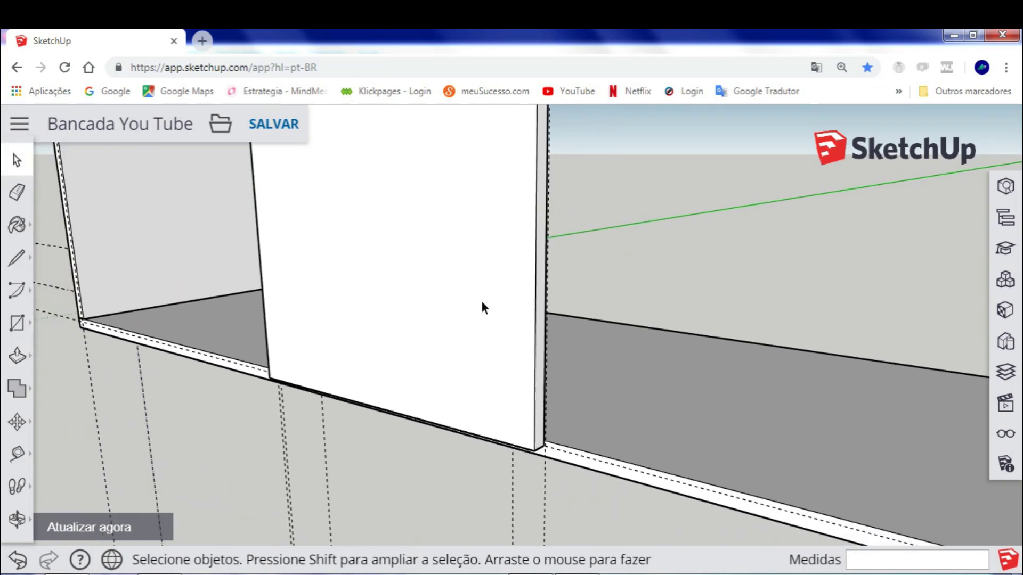
{"action": "scroll", "coordinate": [468, 266], "scroll_direction": "down", "scroll_amount": 1}
{"action": "double_click", "coordinate": [463, 259]}
{"action": "right_click", "coordinate": [463, 259]}
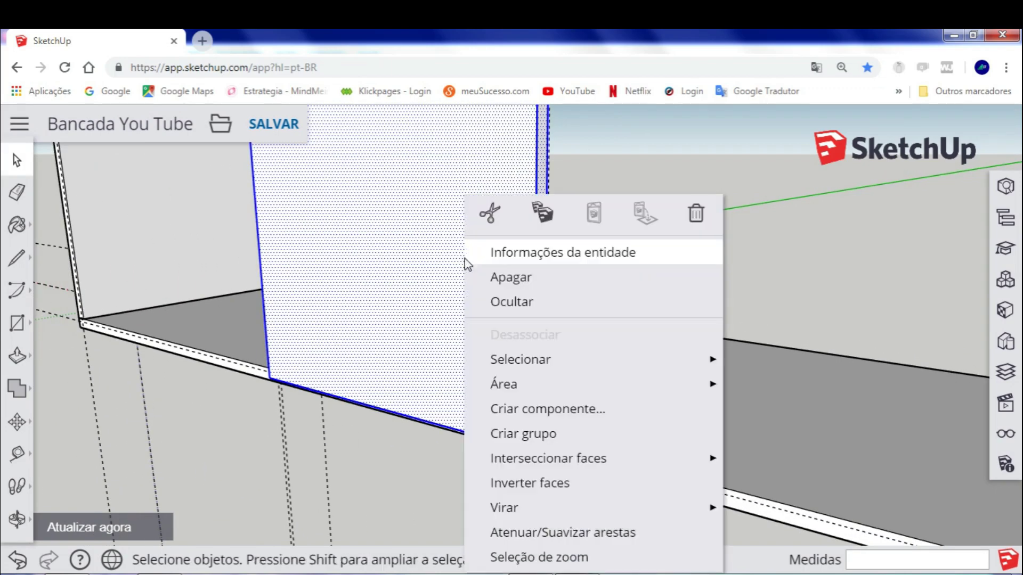
{"action": "left_click", "coordinate": [549, 429]}
{"action": "scroll", "coordinate": [506, 354], "scroll_direction": "down", "scroll_amount": 2}
{"action": "scroll", "coordinate": [509, 372], "scroll_direction": "down", "scroll_amount": 1}
{"action": "scroll", "coordinate": [474, 346], "scroll_direction": "up", "scroll_amount": 2}
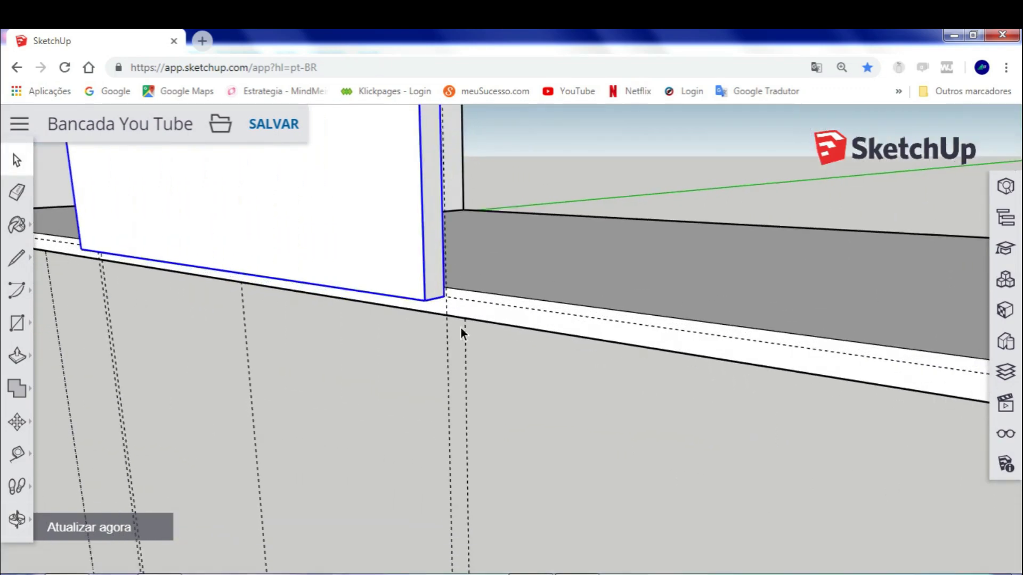
{"action": "scroll", "coordinate": [415, 277], "scroll_direction": "up", "scroll_amount": 2}
{"action": "scroll", "coordinate": [371, 233], "scroll_direction": "down", "scroll_amount": 2}
{"action": "middle_click_drag", "start_coordinate": [384, 212], "coordinate": [406, 279]}
{"action": "scroll", "coordinate": [402, 313], "scroll_direction": "up", "scroll_amount": 2}
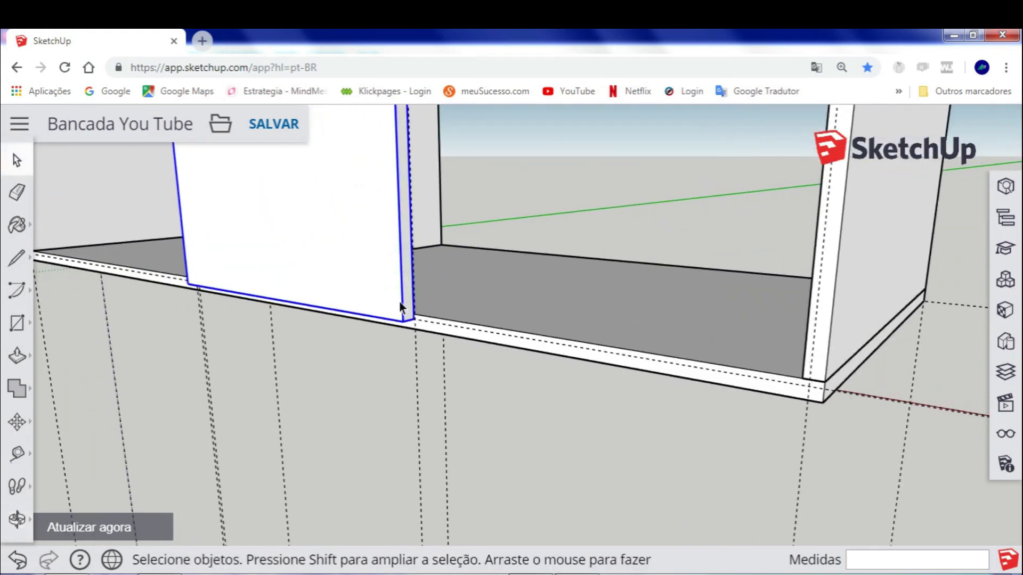
{"action": "scroll", "coordinate": [416, 329], "scroll_direction": "up", "scroll_amount": 2}
{"action": "scroll", "coordinate": [414, 323], "scroll_direction": "up", "scroll_amount": 2}
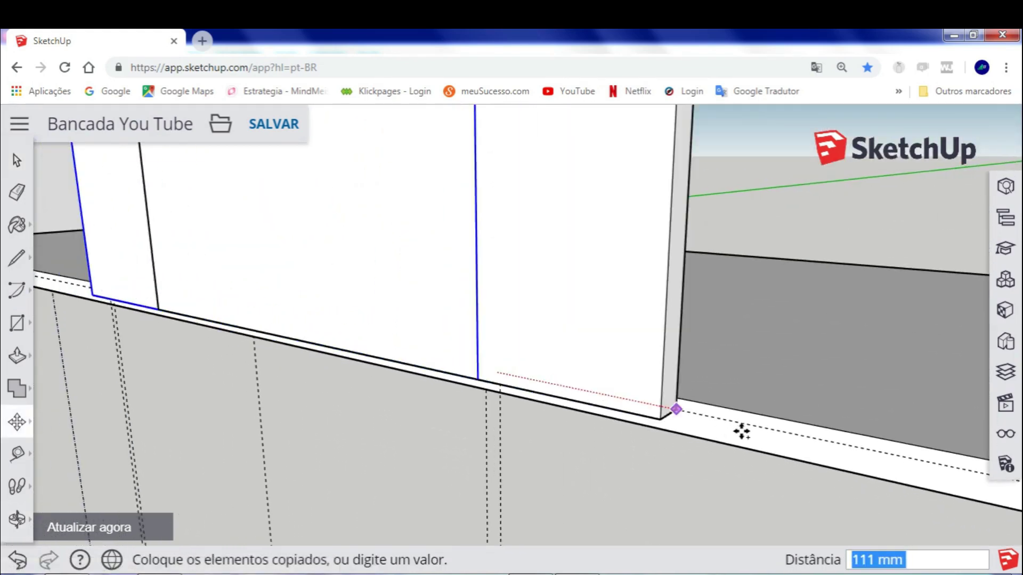
Place the door copy about 449 mm to the right of the first door
{"action": "middle_click_drag", "start_coordinate": [742, 429], "coordinate": [572, 408], "text": "shift"}
{"action": "scroll", "coordinate": [574, 415], "scroll_direction": "up", "scroll_amount": 3}
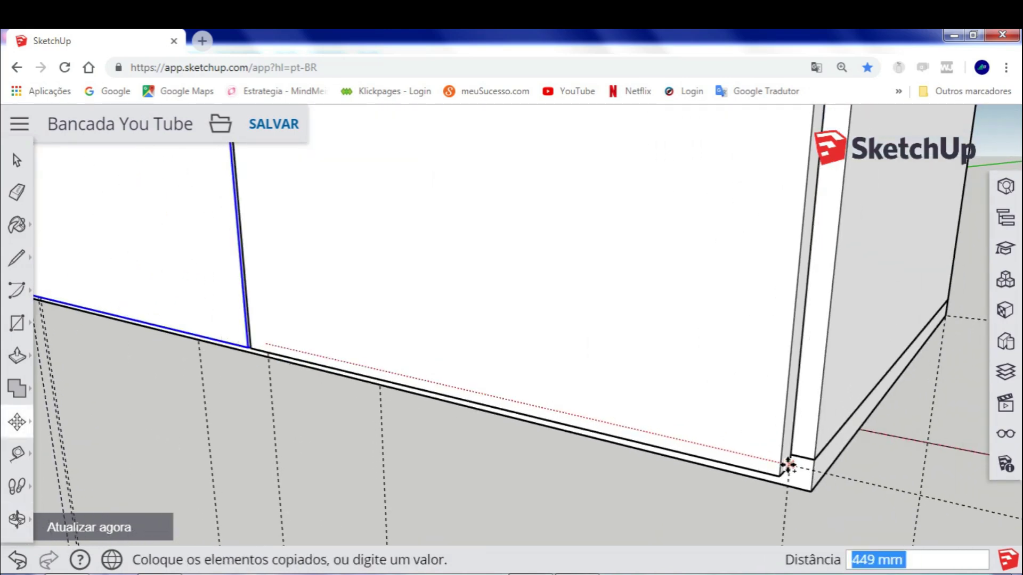
{"action": "left_click", "coordinate": [789, 464]}
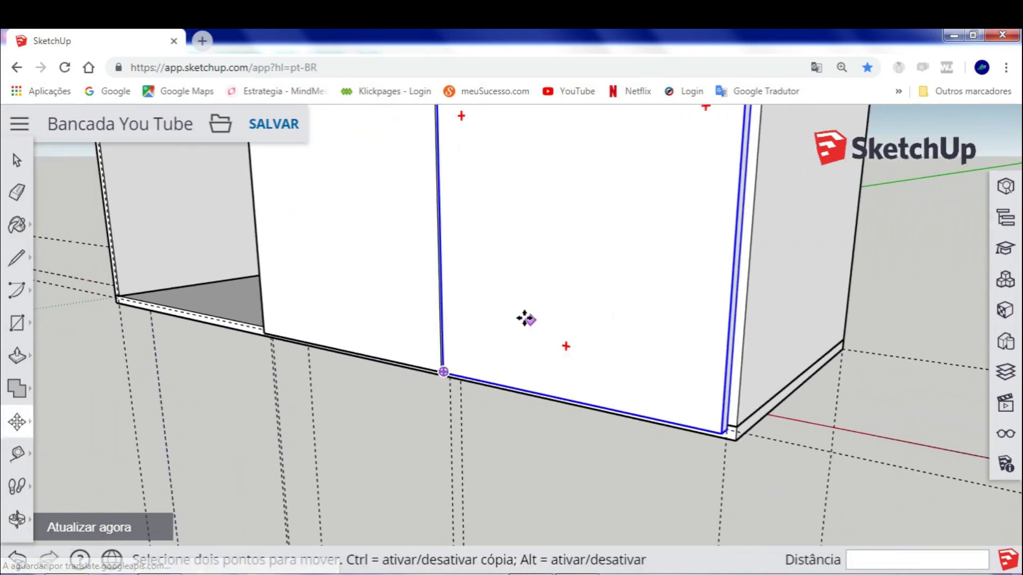
{"action": "mouse_move", "coordinate": [525, 315]}
{"action": "middle_mouse_down", "text": "shift"}
{"action": "mouse_move", "coordinate": [532, 384]}
{"action": "mouse_move", "coordinate": [797, 399]}
{"action": "mouse_move", "coordinate": [577, 365]}
{"action": "mouse_move", "coordinate": [550, 389]}
{"action": "middle_mouse_up", "text": "shift"}
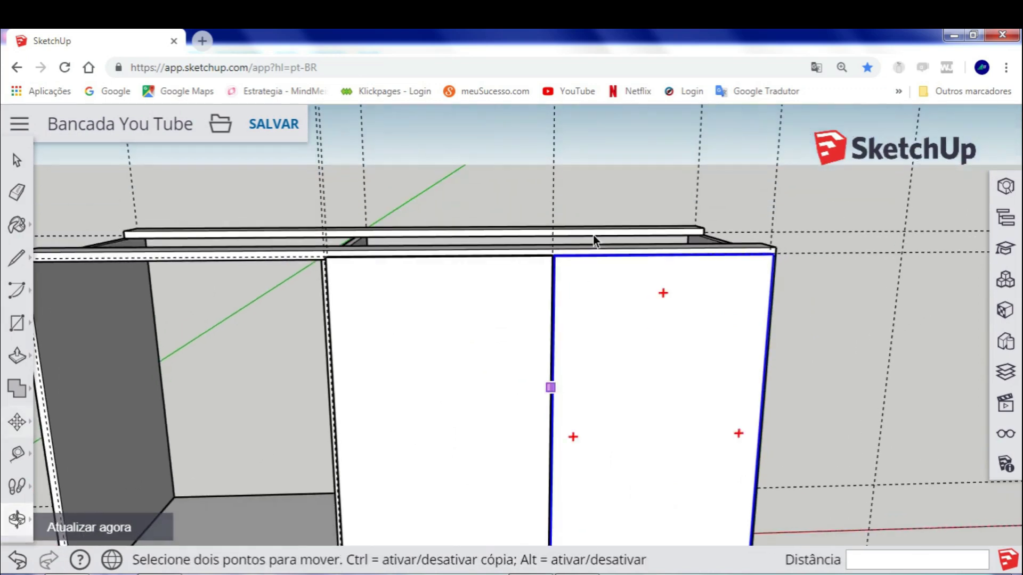
{"action": "key", "text": "space"}
Inspect the seam between the two doors, then orbit around to the open left bay
{"action": "scroll", "coordinate": [529, 305], "scroll_direction": "down", "scroll_amount": 3}
{"action": "scroll", "coordinate": [530, 305], "scroll_direction": "up", "scroll_amount": 4}
{"action": "scroll", "coordinate": [525, 281], "scroll_direction": "up", "scroll_amount": 3}
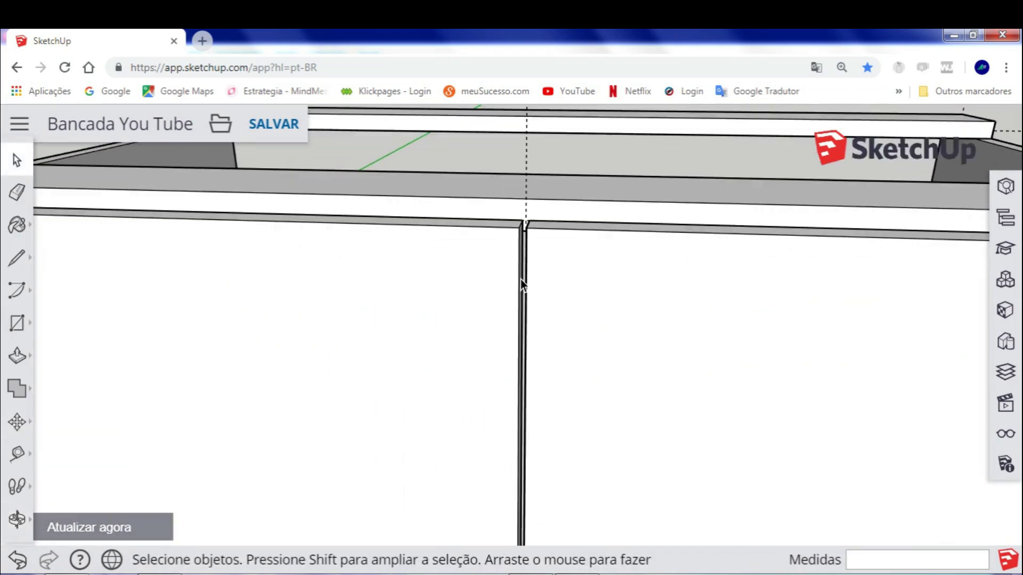
{"action": "mouse_move", "coordinate": [525, 280]}
{"action": "middle_mouse_down"}
{"action": "mouse_move", "coordinate": [473, 272]}
{"action": "mouse_move", "coordinate": [562, 223]}
{"action": "mouse_move", "coordinate": [432, 262]}
{"action": "mouse_move", "coordinate": [595, 264]}
{"action": "middle_mouse_up"}
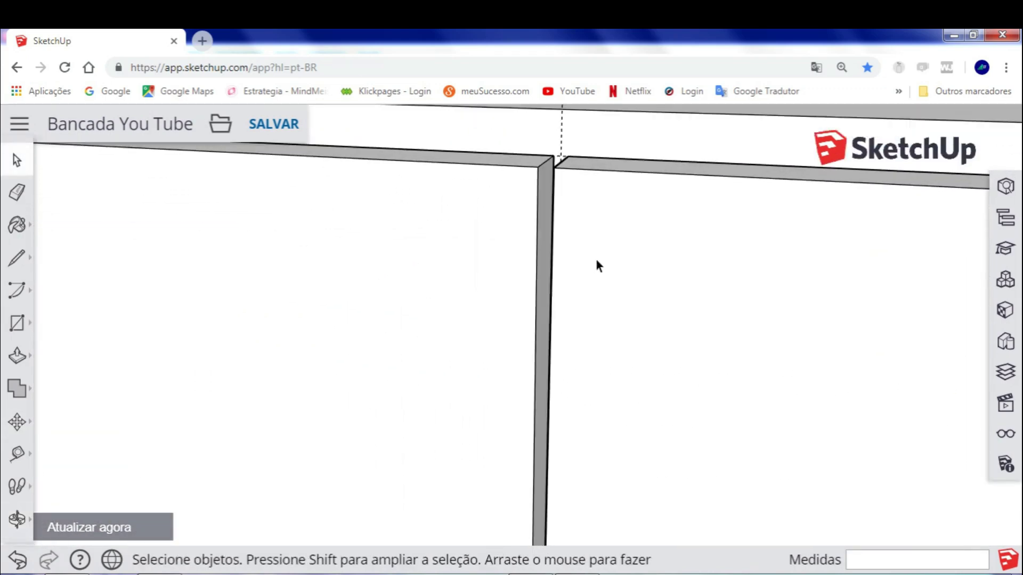
{"action": "scroll", "coordinate": [640, 282], "scroll_direction": "down", "scroll_amount": 2}
{"action": "scroll", "coordinate": [719, 320], "scroll_direction": "down", "scroll_amount": 2}
{"action": "scroll", "coordinate": [783, 379], "scroll_direction": "down", "scroll_amount": 3}
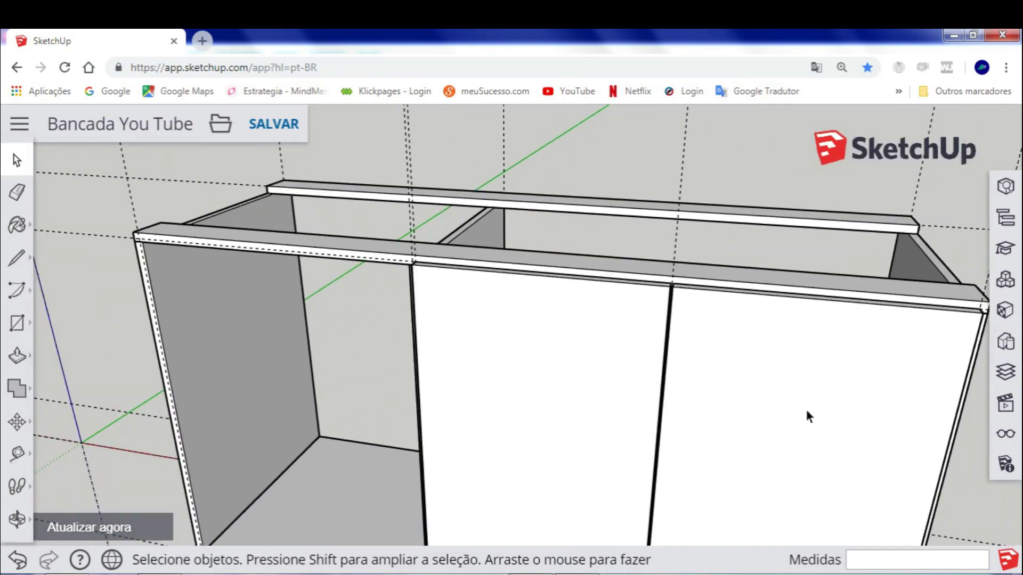
{"action": "scroll", "coordinate": [745, 378], "scroll_direction": "down", "scroll_amount": 1}
{"action": "mouse_move", "coordinate": [685, 341]}
{"action": "middle_mouse_down"}
{"action": "mouse_move", "coordinate": [474, 299]}
{"action": "mouse_move", "coordinate": [421, 299]}
{"action": "mouse_move", "coordinate": [607, 215]}
{"action": "mouse_move", "coordinate": [585, 271]}
{"action": "mouse_move", "coordinate": [395, 378]}
{"action": "mouse_move", "coordinate": [431, 338]}
{"action": "mouse_move", "coordinate": [507, 311]}
{"action": "mouse_move", "coordinate": [529, 316]}
{"action": "middle_mouse_up"}
{"action": "scroll", "coordinate": [621, 241], "scroll_direction": "up", "scroll_amount": 3}
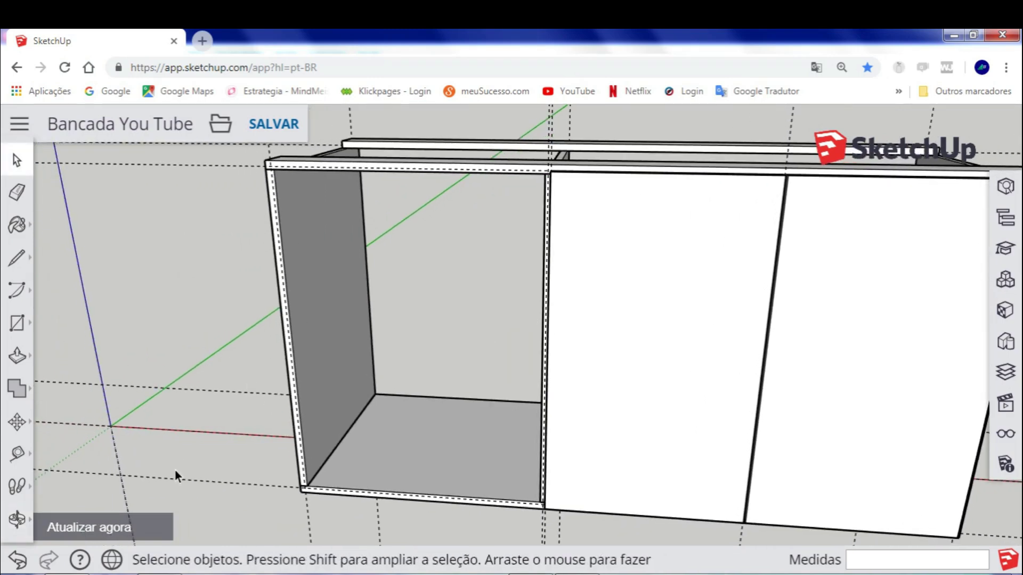
{"action": "left_click", "coordinate": [14, 453]}
{"action": "scroll", "coordinate": [532, 164], "scroll_direction": "up", "scroll_amount": 5}
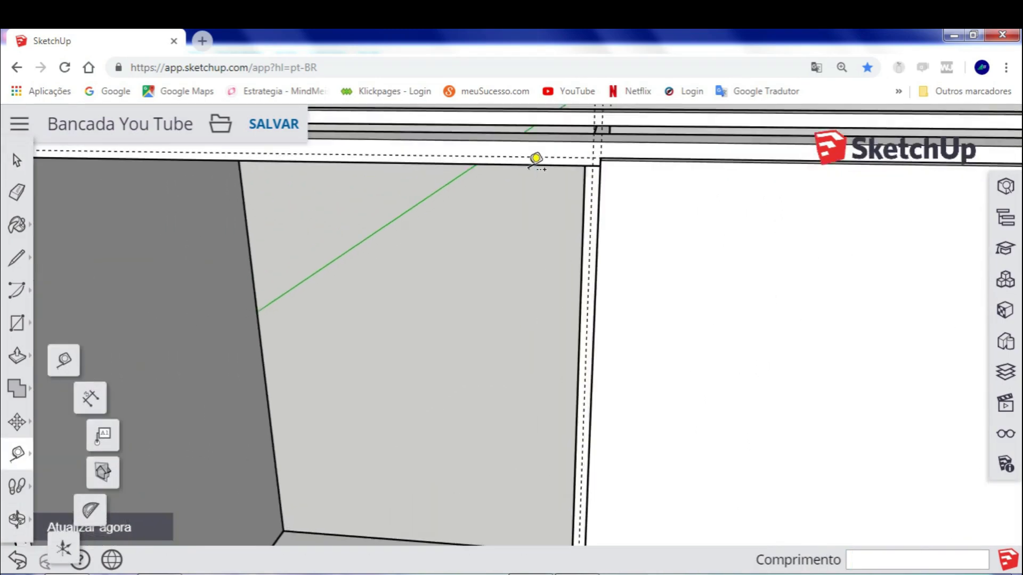
{"action": "left_click", "coordinate": [554, 153]}
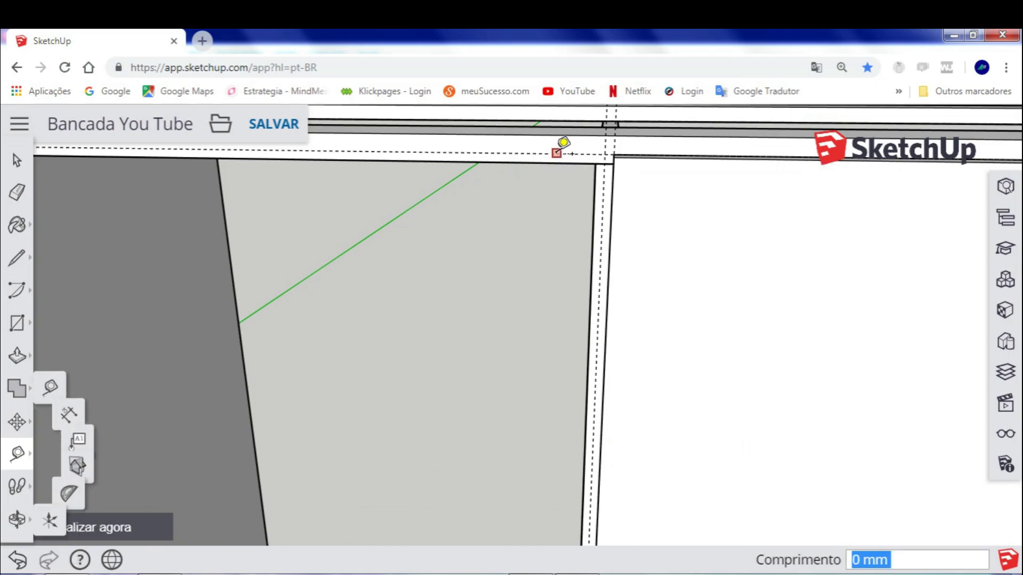
{"action": "scroll", "coordinate": [552, 373], "scroll_direction": "down", "scroll_amount": 3}
{"action": "middle_click_drag", "start_coordinate": [552, 390], "coordinate": [540, 301], "text": "shift"}
{"action": "scroll", "coordinate": [559, 286], "scroll_direction": "up", "scroll_amount": 2}
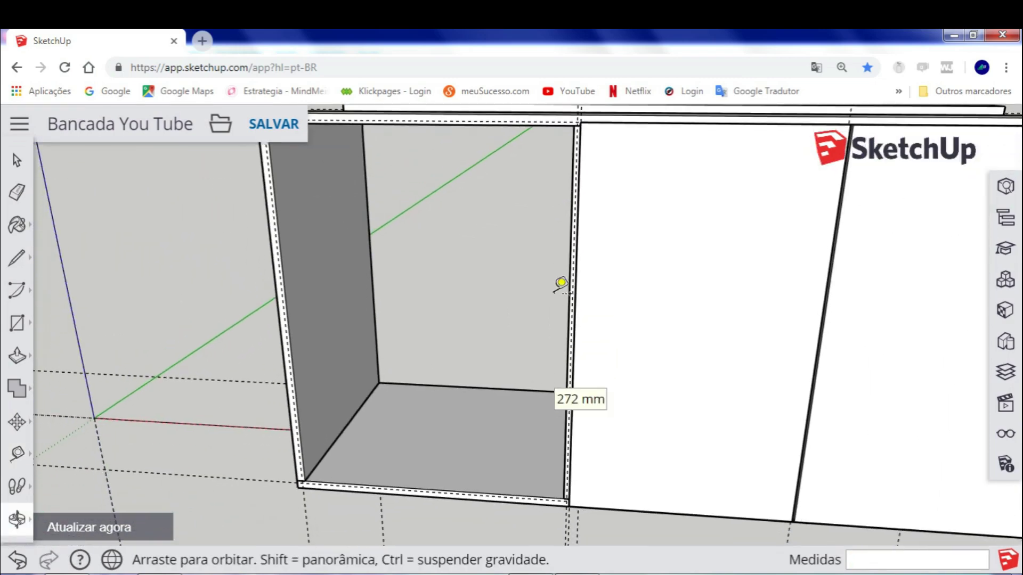
{"action": "scroll", "coordinate": [560, 457], "scroll_direction": "up", "scroll_amount": 2}
{"action": "scroll", "coordinate": [578, 286], "scroll_direction": "up", "scroll_amount": 2}
{"action": "scroll", "coordinate": [587, 283], "scroll_direction": "up", "scroll_amount": 1}
{"action": "scroll", "coordinate": [586, 284], "scroll_direction": "up", "scroll_amount": 1}
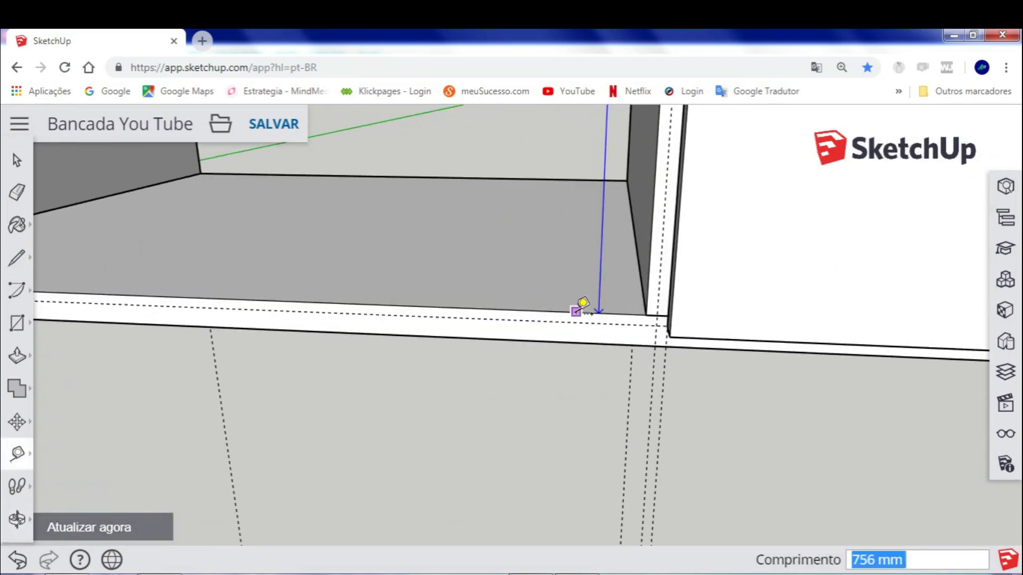
{"action": "scroll", "coordinate": [583, 304], "scroll_direction": "up", "scroll_amount": 2}
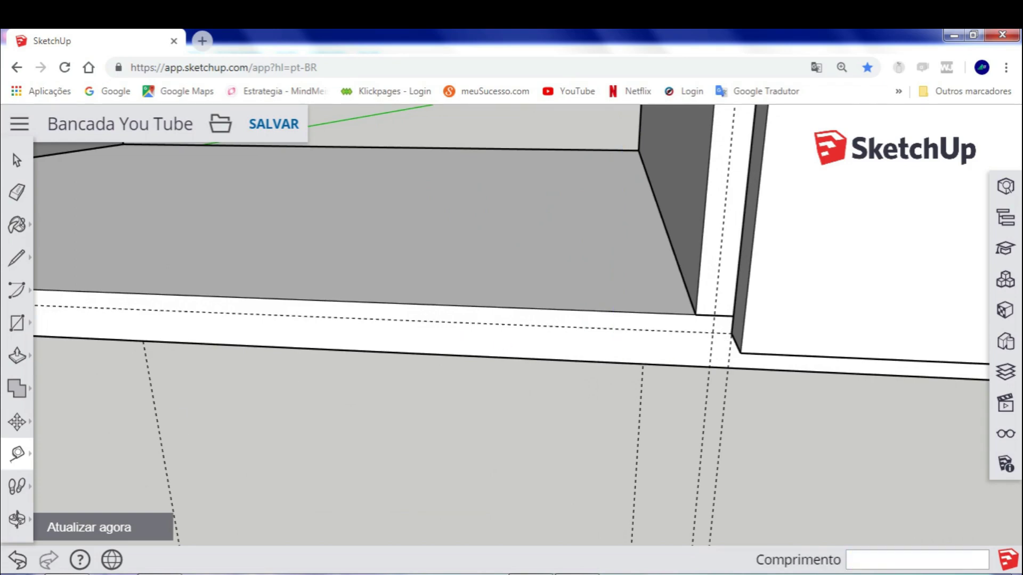
{"action": "key", "text": "super"}
Compute 762 − 6 − 6 = 744 and 744 ÷ 4 in Windows Calculator, then close it
{"action": "left_click", "coordinate": [39, 215]}
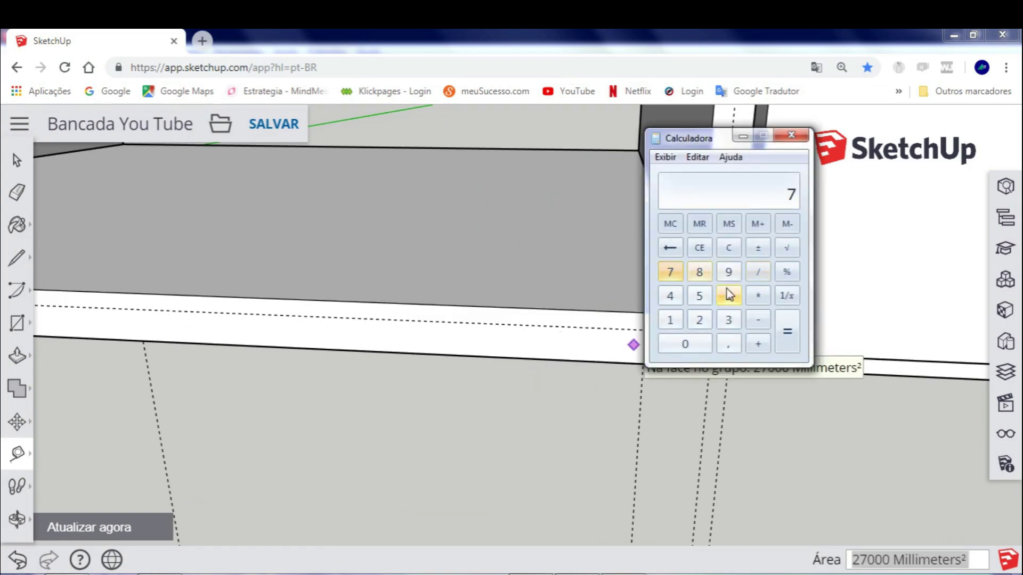
{"action": "type", "text": "762"}
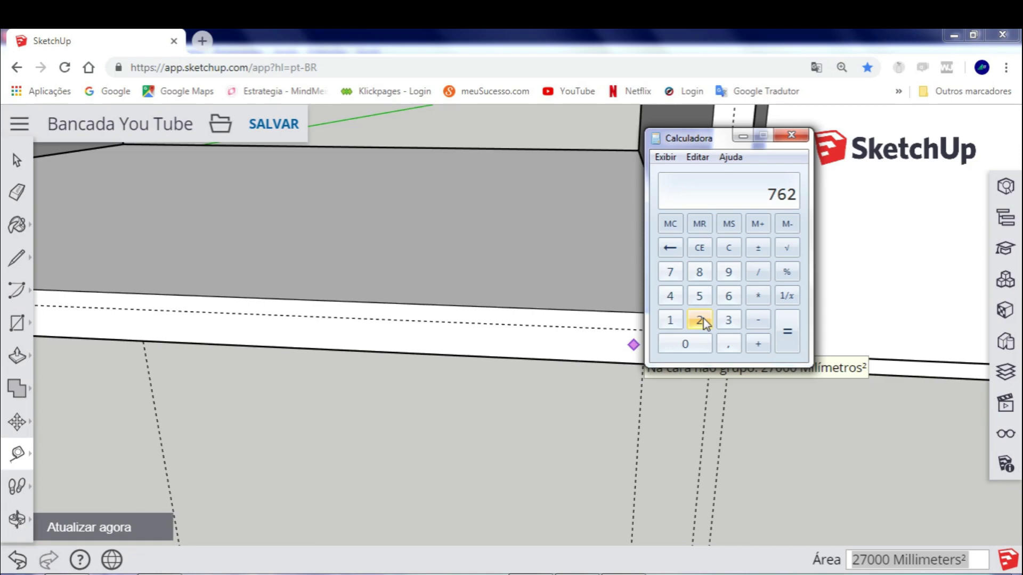
{"action": "left_click", "coordinate": [733, 298]}
{"action": "left_click", "coordinate": [760, 317]}
{"action": "left_click", "coordinate": [760, 272]}
{"action": "left_click", "coordinate": [674, 297]}
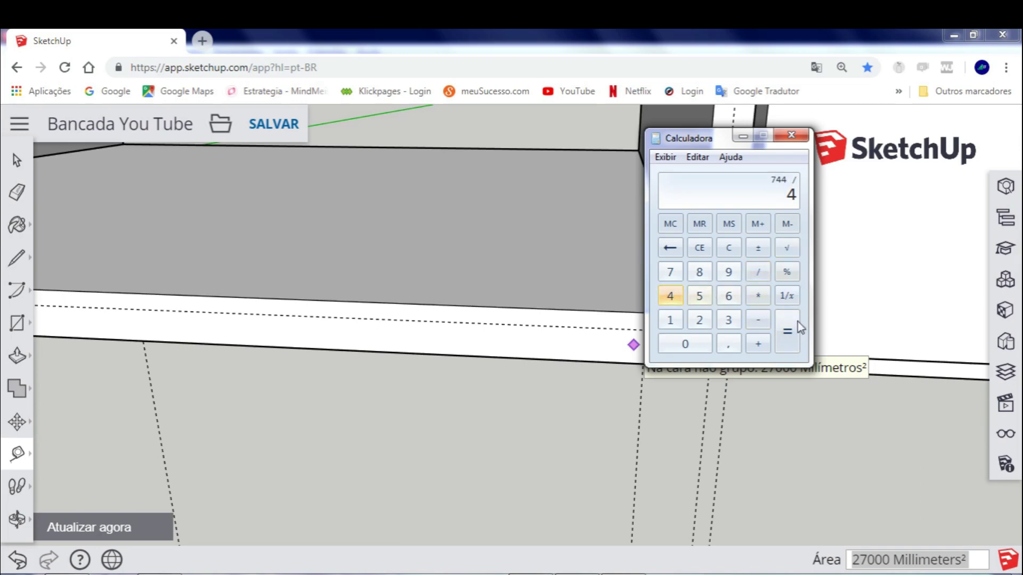
{"action": "left_click", "coordinate": [792, 137]}
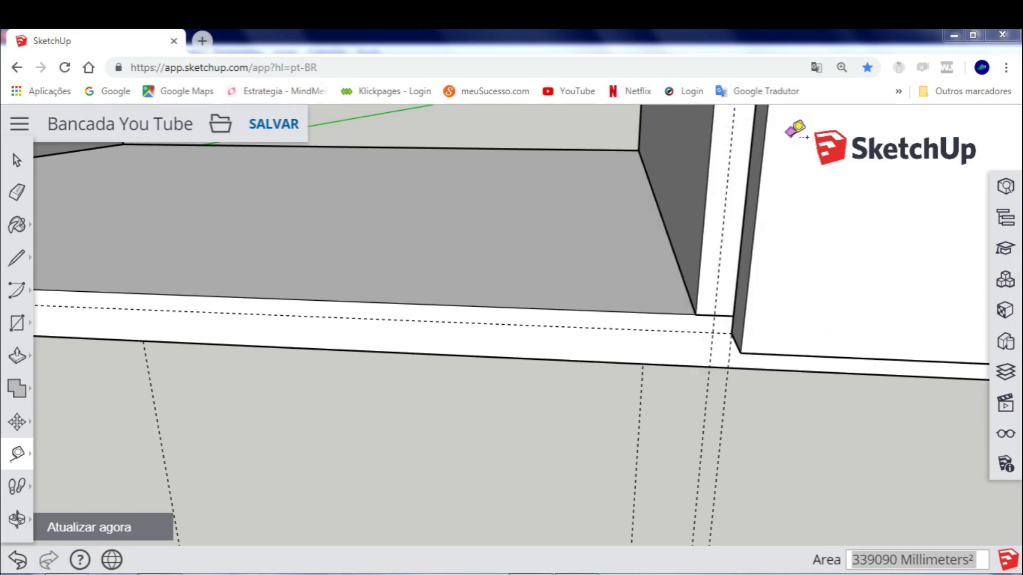
Orbit and pan to show the open left compartment's floor and front edge
{"action": "middle_click_drag", "start_coordinate": [639, 327], "coordinate": [703, 327]}
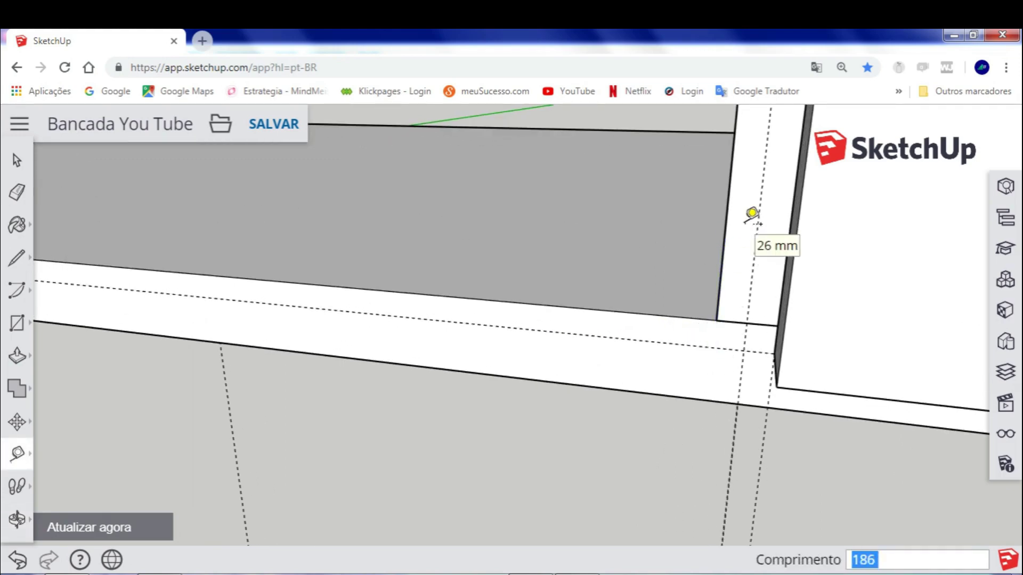
{"action": "scroll", "coordinate": [628, 269], "scroll_direction": "down", "scroll_amount": 3}
{"action": "scroll", "coordinate": [447, 272], "scroll_direction": "down", "scroll_amount": 3}
{"action": "scroll", "coordinate": [277, 249], "scroll_direction": "down", "scroll_amount": 3}
{"action": "middle_click_drag", "start_coordinate": [276, 249], "coordinate": [352, 328], "text": "shift"}
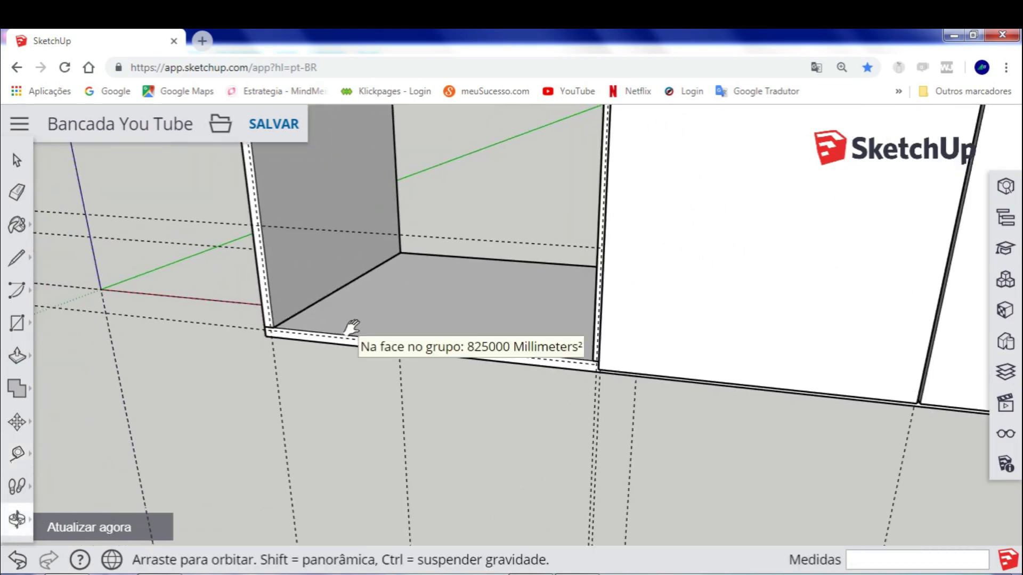
Start a rectangle on the left compartment front, then cancel the misplaced one
{"action": "left_click", "coordinate": [17, 323]}
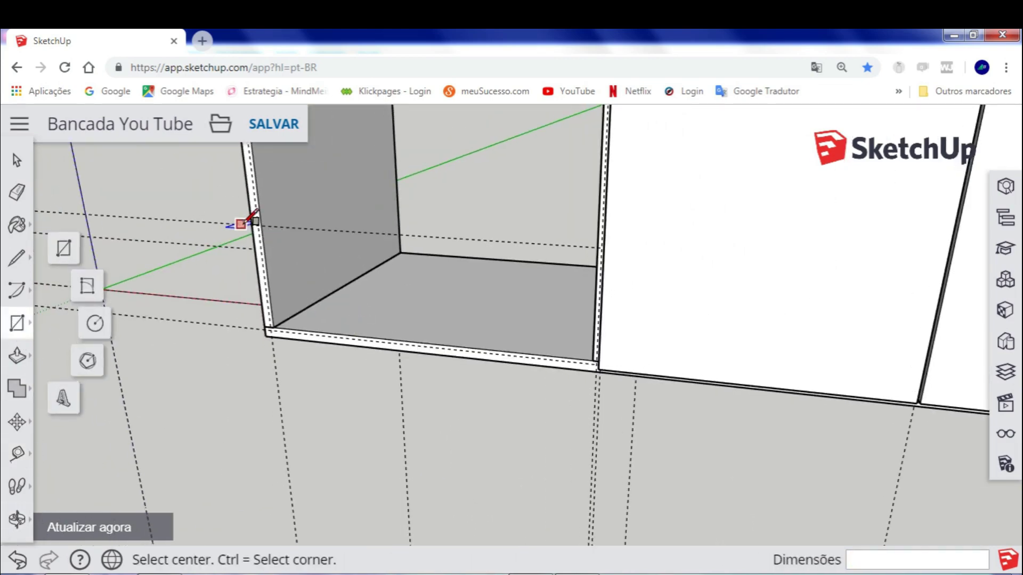
{"action": "scroll", "coordinate": [270, 229], "scroll_direction": "up", "scroll_amount": 3}
{"action": "scroll", "coordinate": [267, 221], "scroll_direction": "up", "scroll_amount": 3}
{"action": "left_click", "coordinate": [275, 219]}
{"action": "scroll", "coordinate": [274, 218], "scroll_direction": "down", "scroll_amount": 3}
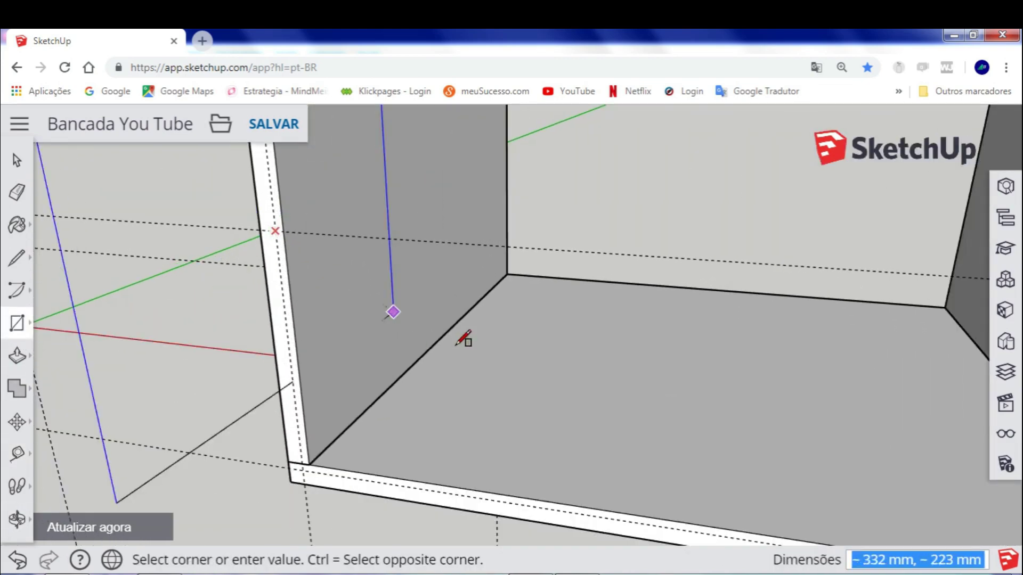
{"action": "mouse_move", "coordinate": [463, 338]}
{"action": "middle_mouse_down"}
{"action": "mouse_move", "coordinate": [555, 341]}
{"action": "mouse_move", "coordinate": [487, 283]}
{"action": "middle_mouse_up"}
{"action": "scroll", "coordinate": [564, 287], "scroll_direction": "up", "scroll_amount": 1}
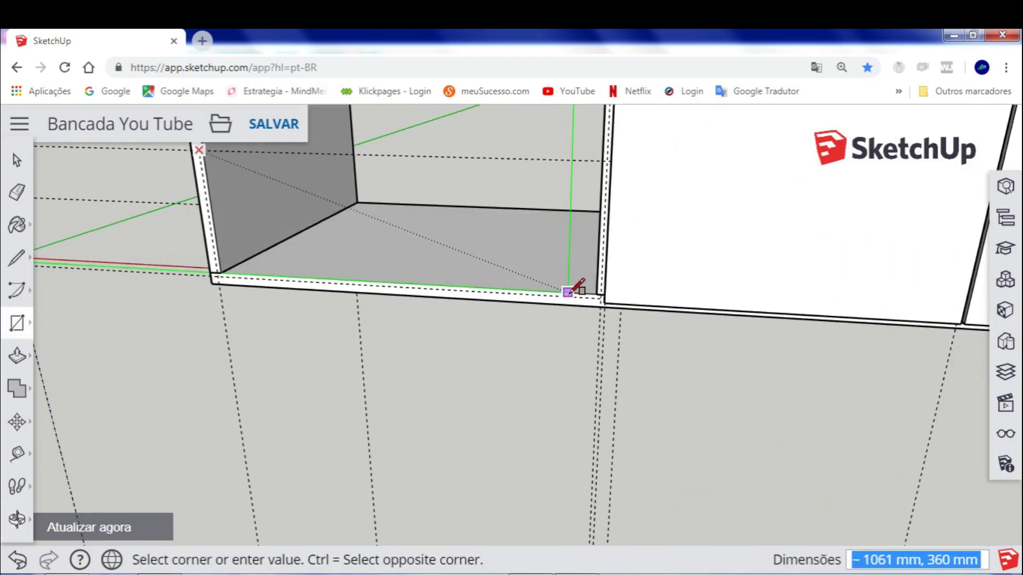
{"action": "key", "text": "Escape"}
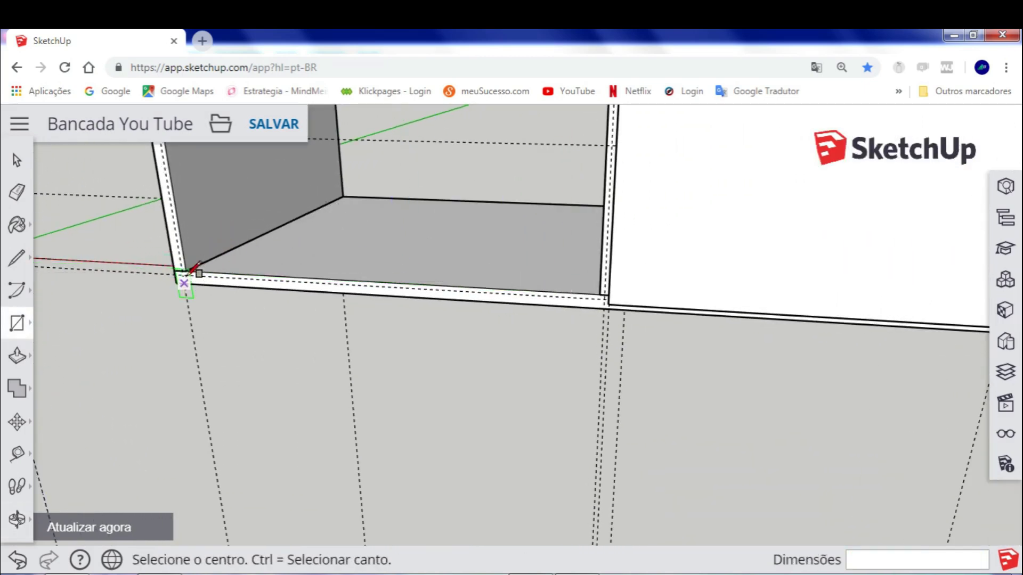
Draw a 570 × 180 mm rectangle across the bottom of the left compartment front
{"action": "left_click", "coordinate": [190, 273]}
{"action": "scroll", "coordinate": [651, 292], "scroll_direction": "up", "scroll_amount": 5}
{"action": "scroll", "coordinate": [512, 365], "scroll_direction": "down", "scroll_amount": 3}
{"action": "scroll", "coordinate": [361, 411], "scroll_direction": "down", "scroll_amount": 2}
{"action": "mouse_move", "coordinate": [361, 411]}
{"action": "middle_mouse_down"}
{"action": "mouse_move", "coordinate": [458, 341]}
{"action": "mouse_move", "coordinate": [347, 365]}
{"action": "middle_mouse_up"}
{"action": "scroll", "coordinate": [366, 356], "scroll_direction": "up", "scroll_amount": 2}
{"action": "scroll", "coordinate": [381, 354], "scroll_direction": "up", "scroll_amount": 2}
{"action": "scroll", "coordinate": [376, 360], "scroll_direction": "up", "scroll_amount": 2}
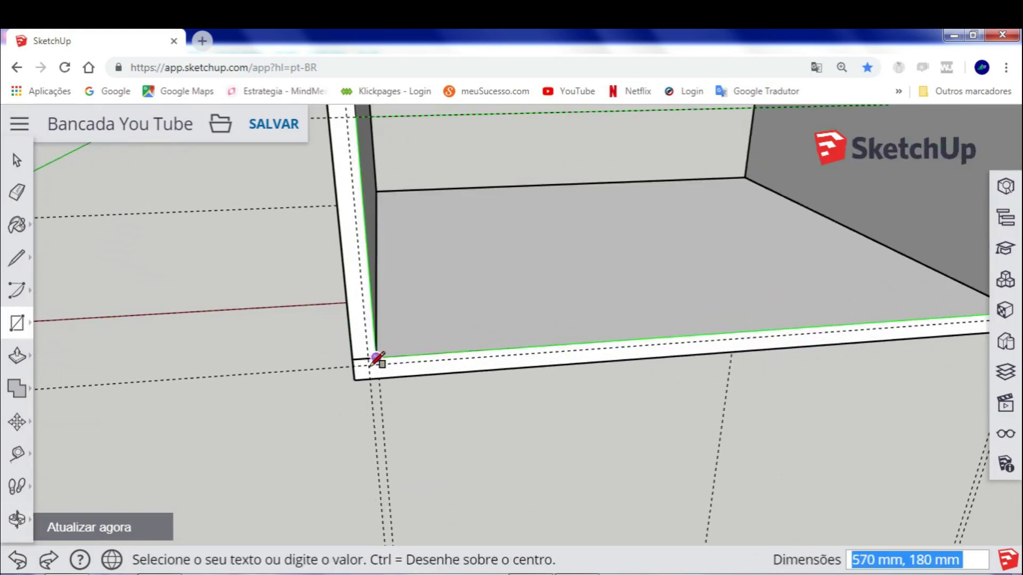
{"action": "scroll", "coordinate": [377, 360], "scroll_direction": "up", "scroll_amount": 2}
{"action": "scroll", "coordinate": [371, 363], "scroll_direction": "down", "scroll_amount": 3}
{"action": "scroll", "coordinate": [376, 349], "scroll_direction": "down", "scroll_amount": 2}
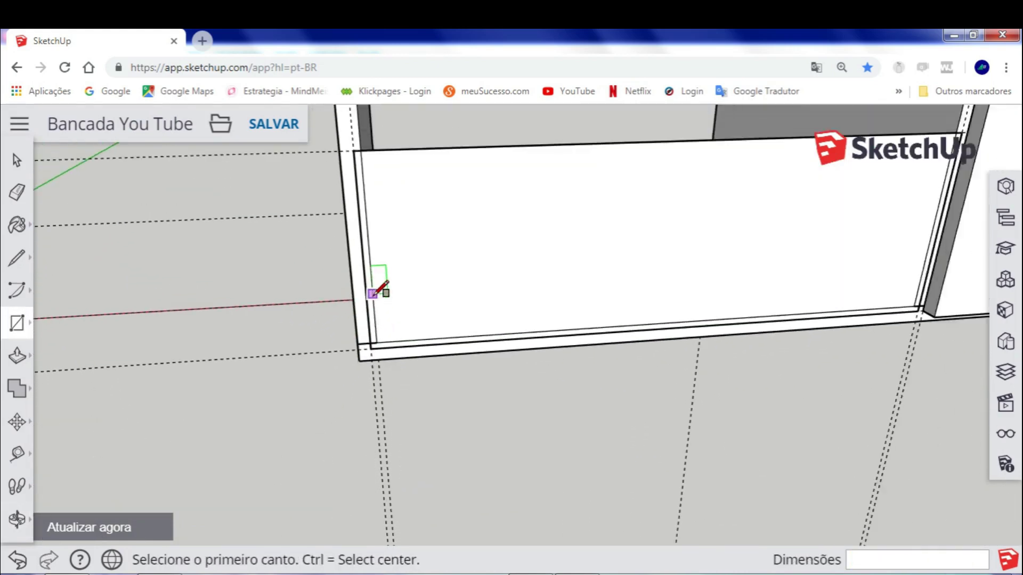
{"action": "scroll", "coordinate": [377, 290], "scroll_direction": "down", "scroll_amount": 2}
{"action": "mouse_move", "coordinate": [376, 282]}
{"action": "middle_mouse_down"}
{"action": "mouse_move", "coordinate": [429, 301]}
{"action": "mouse_move", "coordinate": [445, 256]}
{"action": "middle_mouse_up"}
{"action": "scroll", "coordinate": [445, 261], "scroll_direction": "up", "scroll_amount": 3}
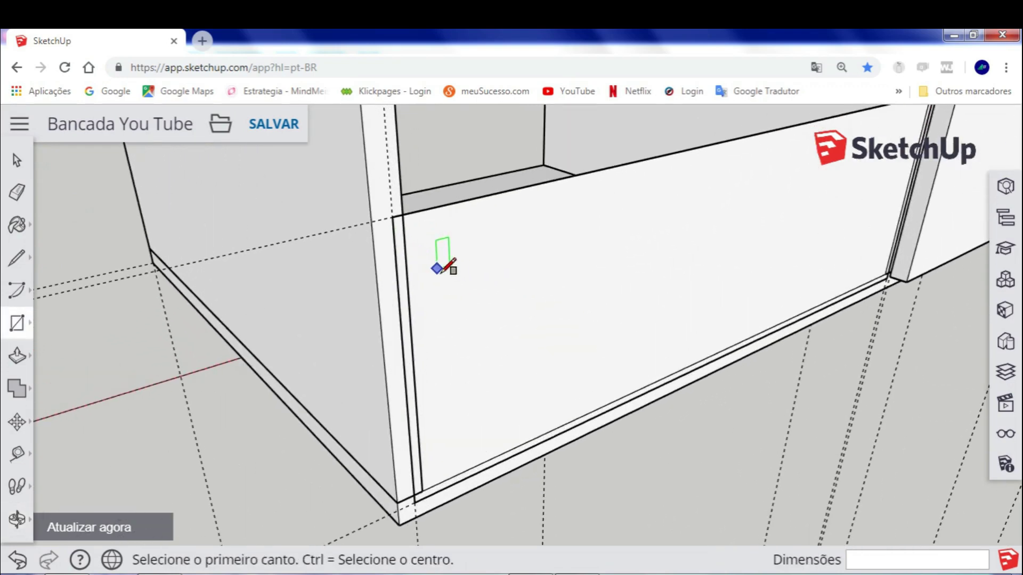
Push/Pull the new front face out to an 18 mm thickness
{"action": "key", "text": "p"}
{"action": "left_click", "coordinate": [446, 275]}
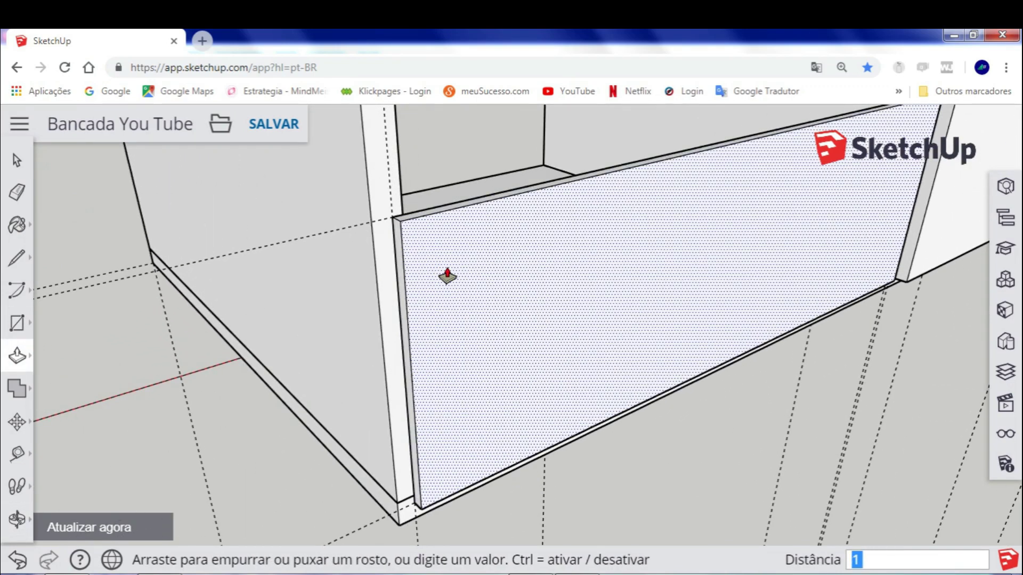
{"action": "type", "text": "8"}
{"action": "key", "text": "Return"}
{"action": "key", "text": "space"}
Select the whole new panel and make it a group with Criar grupo
{"action": "triple_click", "coordinate": [465, 247]}
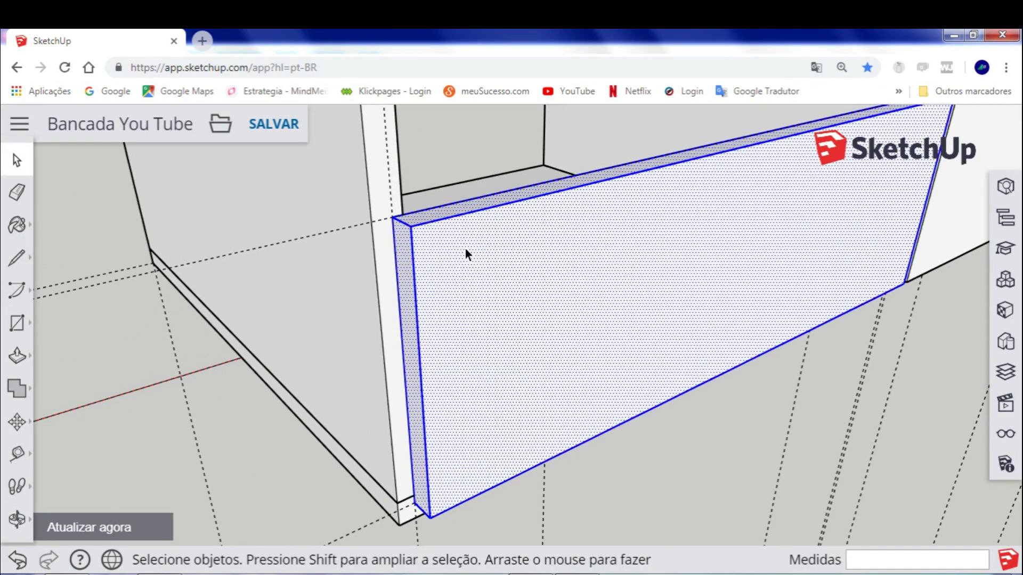
{"action": "right_click", "coordinate": [464, 248]}
{"action": "left_click", "coordinate": [655, 429]}
{"action": "scroll", "coordinate": [525, 346], "scroll_direction": "down", "scroll_amount": 2}
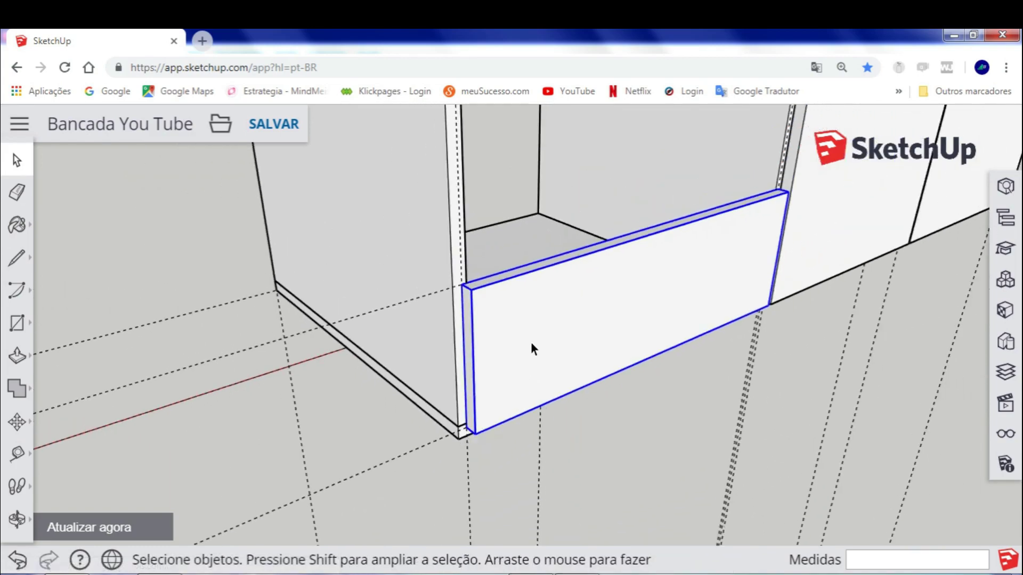
{"action": "mouse_move", "coordinate": [532, 349]}
{"action": "middle_mouse_down"}
{"action": "mouse_move", "coordinate": [548, 347]}
{"action": "mouse_move", "coordinate": [288, 313]}
{"action": "mouse_move", "coordinate": [376, 296]}
{"action": "mouse_move", "coordinate": [576, 330]}
{"action": "mouse_move", "coordinate": [488, 334]}
{"action": "middle_mouse_up"}
Delete the newly added front panel from the left compartment
{"action": "left_click", "coordinate": [488, 334]}
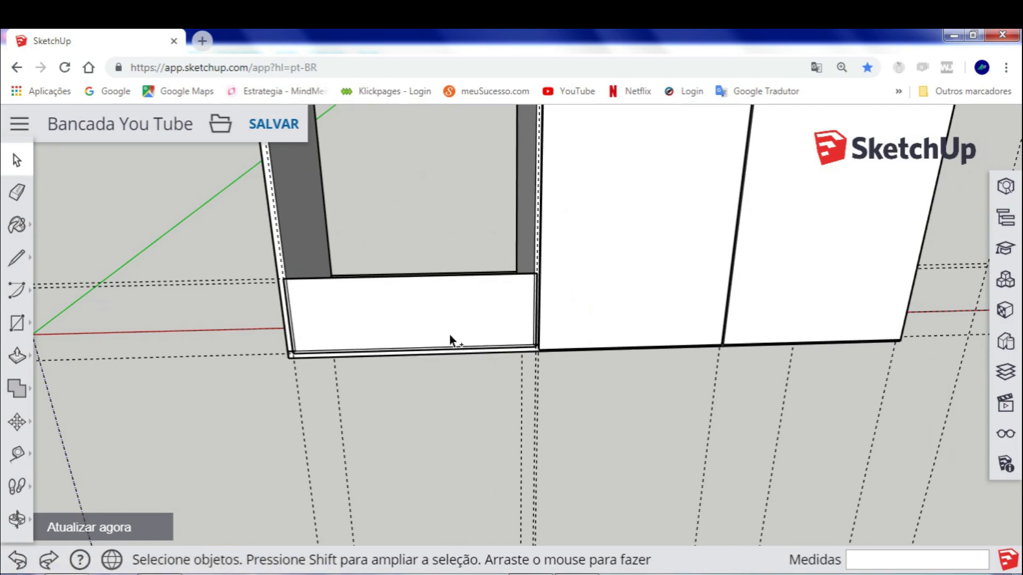
{"action": "left_click", "coordinate": [450, 340]}
{"action": "key", "text": "Delete"}
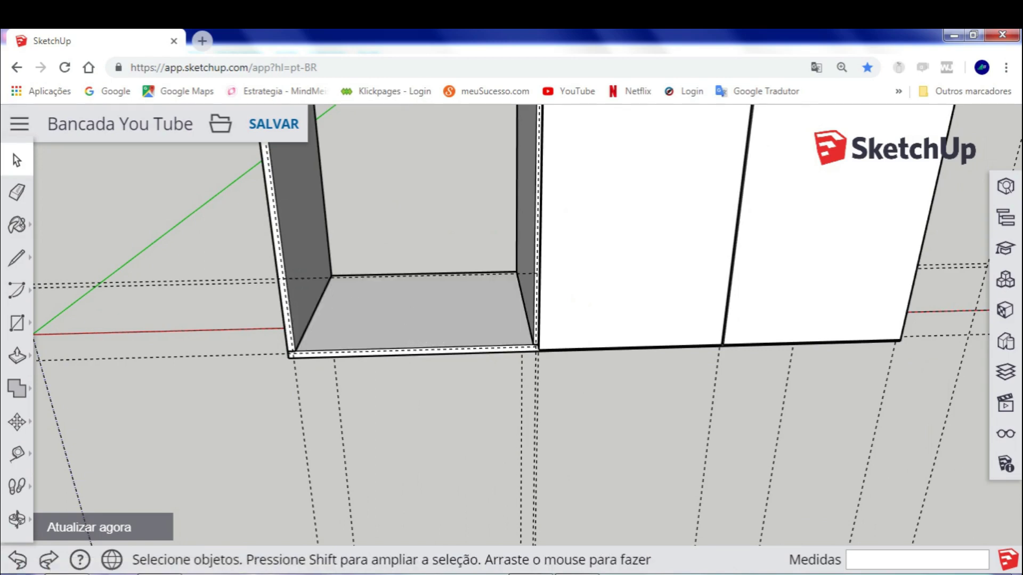
{"action": "middle_click_drag", "start_coordinate": [405, 291], "coordinate": [210, 281]}
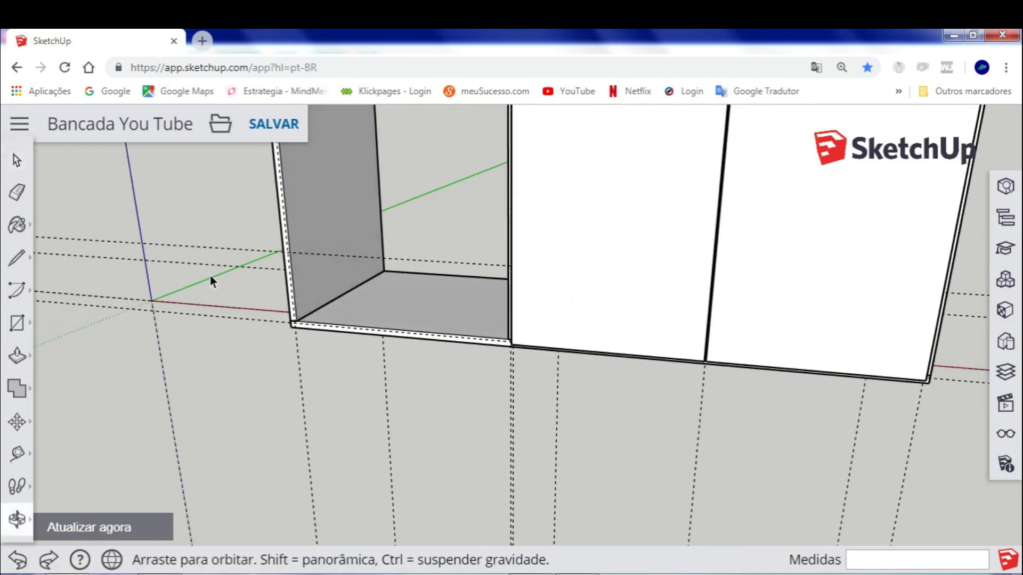
Draw a rectangle across the compartment front, then undo it
{"action": "left_click", "coordinate": [16, 330]}
{"action": "scroll", "coordinate": [322, 300], "scroll_direction": "up", "scroll_amount": 2}
{"action": "scroll", "coordinate": [304, 310], "scroll_direction": "up", "scroll_amount": 2}
{"action": "scroll", "coordinate": [281, 339], "scroll_direction": "up", "scroll_amount": 1}
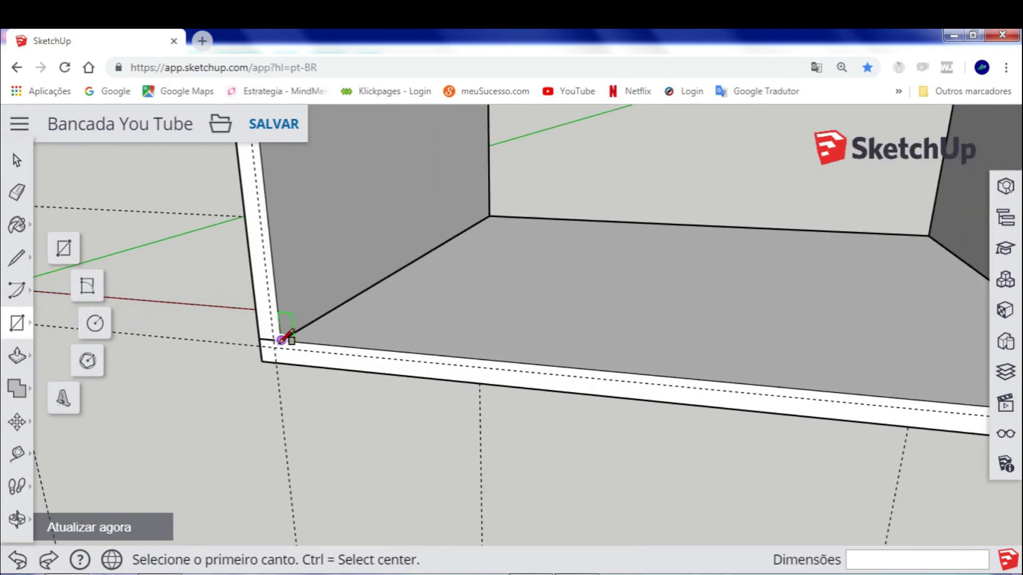
{"action": "scroll", "coordinate": [282, 339], "scroll_direction": "up", "scroll_amount": 2}
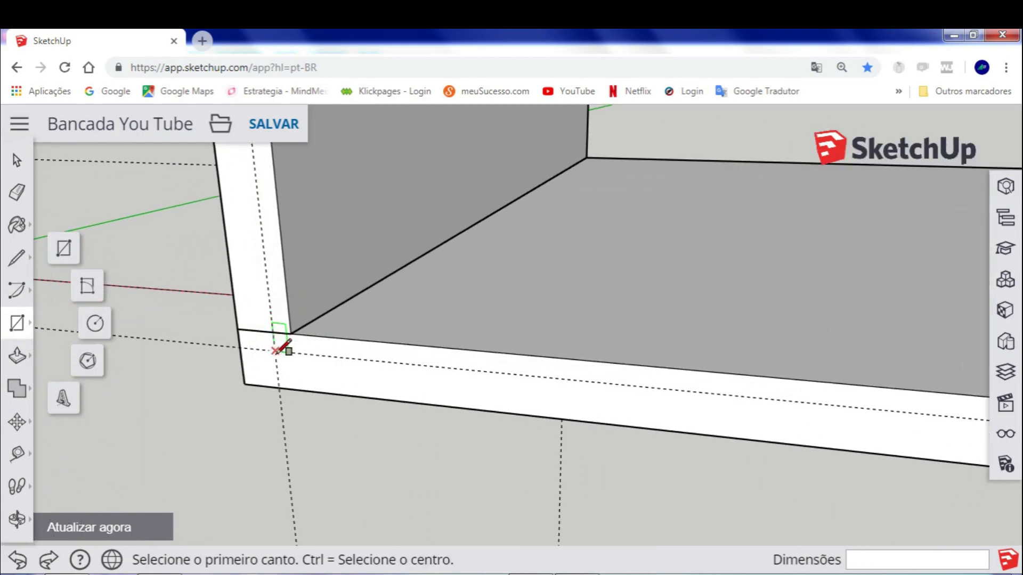
{"action": "left_click", "coordinate": [278, 346]}
{"action": "scroll", "coordinate": [292, 336], "scroll_direction": "down", "scroll_amount": 1}
{"action": "scroll", "coordinate": [291, 328], "scroll_direction": "down", "scroll_amount": 2}
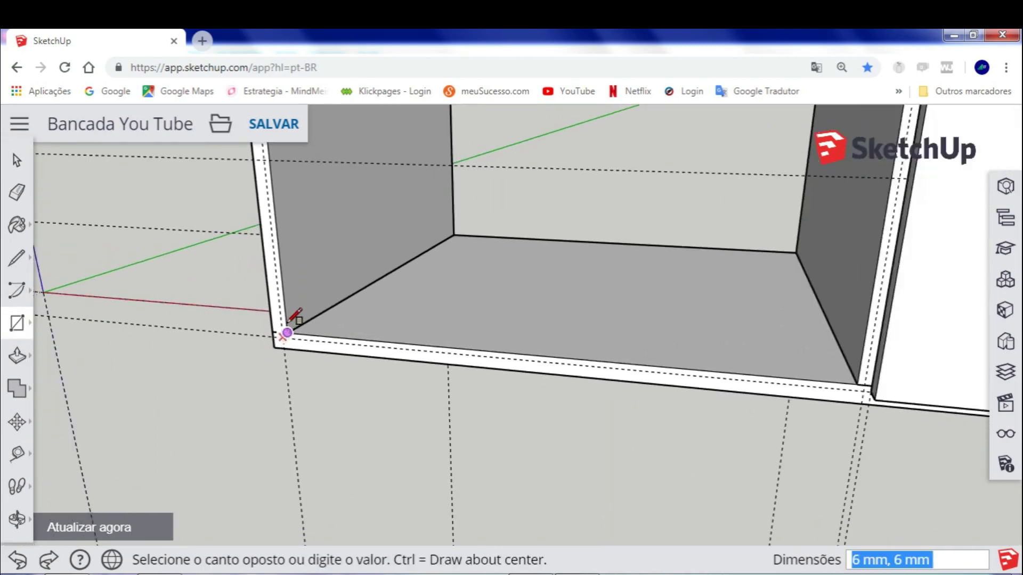
{"action": "scroll", "coordinate": [290, 321], "scroll_direction": "down", "scroll_amount": 1}
{"action": "mouse_move", "coordinate": [288, 322]}
{"action": "middle_mouse_down"}
{"action": "mouse_move", "coordinate": [583, 258]}
{"action": "mouse_move", "coordinate": [611, 233]}
{"action": "middle_mouse_up"}
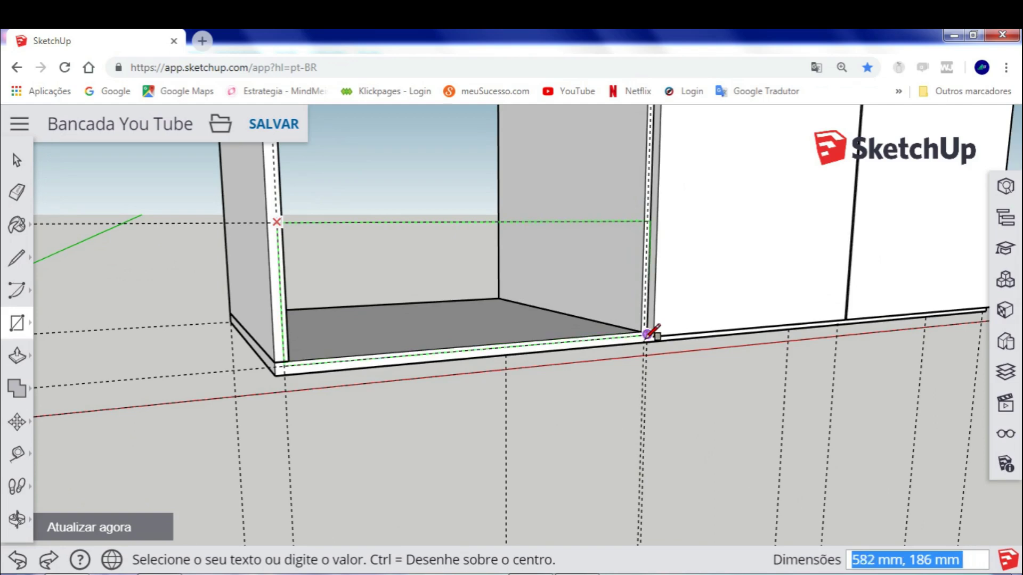
{"action": "scroll", "coordinate": [646, 334], "scroll_direction": "up", "scroll_amount": 3}
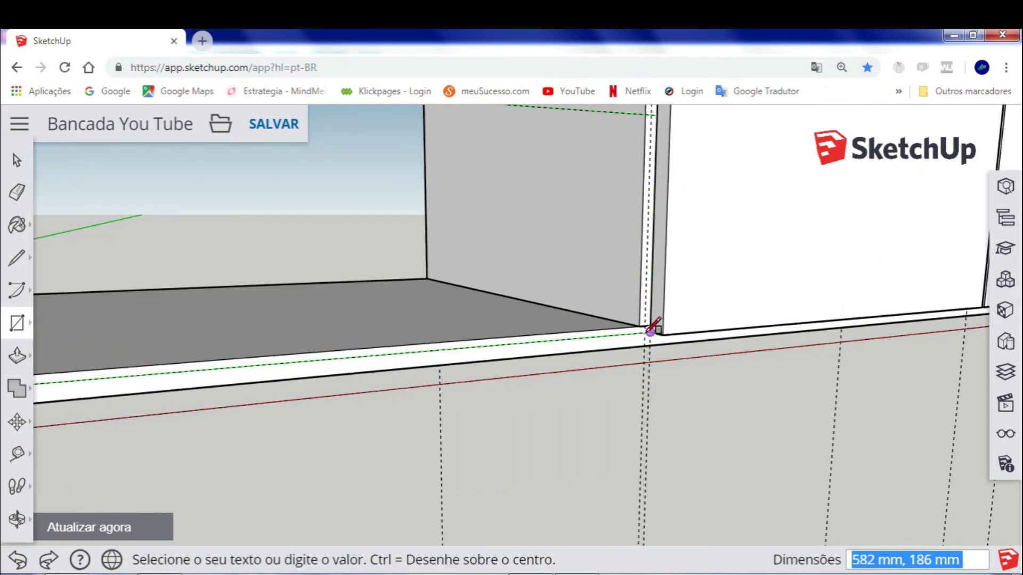
{"action": "left_click", "coordinate": [650, 331]}
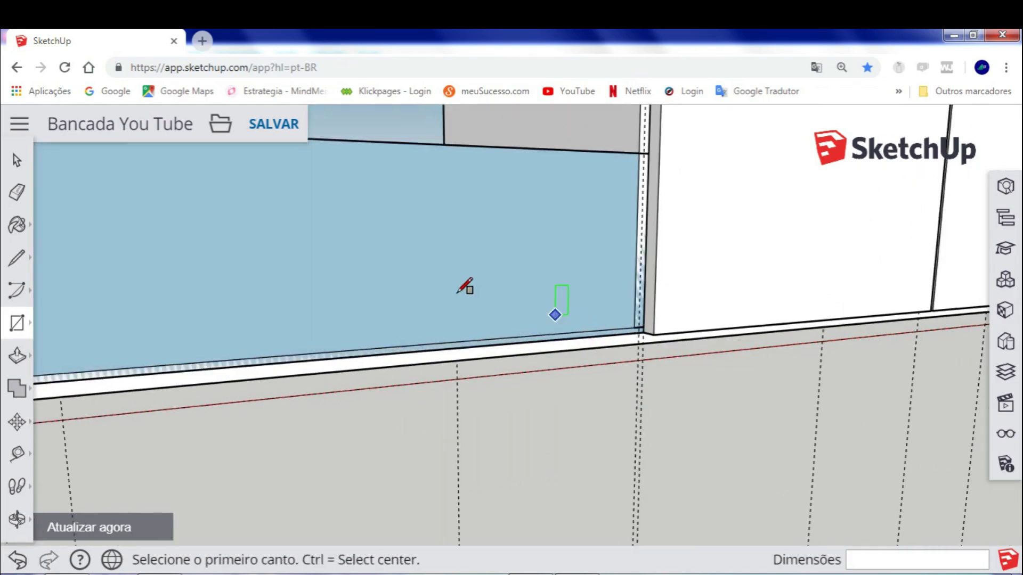
{"action": "scroll", "coordinate": [462, 286], "scroll_direction": "down", "scroll_amount": 3}
{"action": "middle_click_drag", "start_coordinate": [378, 302], "coordinate": [329, 307]}
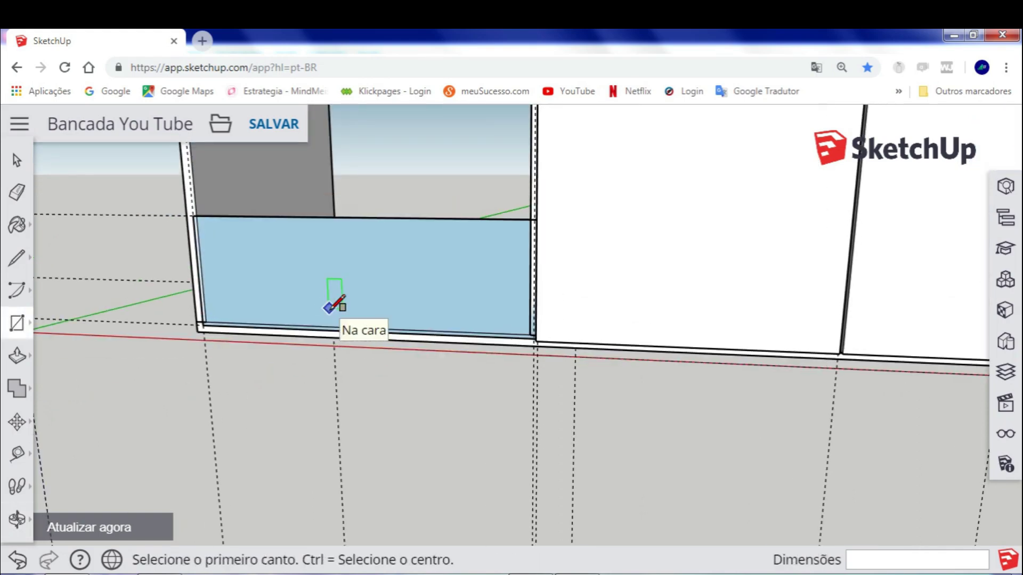
{"action": "key", "text": "ctrl+z"}
Draw a rectangular face from the left panel edge across the cabinet's lower front
{"action": "scroll", "coordinate": [216, 213], "scroll_direction": "up", "scroll_amount": 2}
{"action": "scroll", "coordinate": [200, 210], "scroll_direction": "up", "scroll_amount": 2}
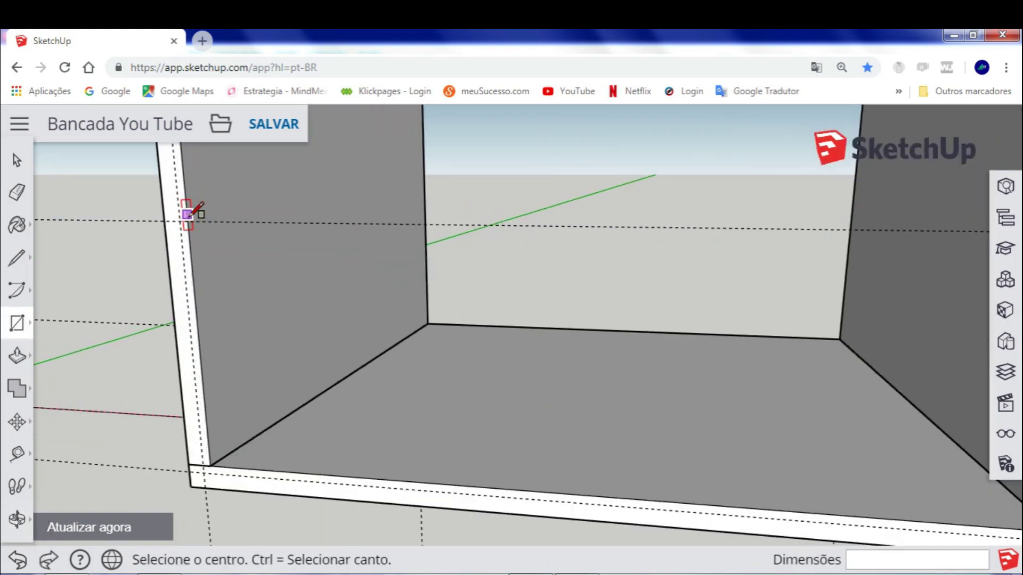
{"action": "scroll", "coordinate": [192, 212], "scroll_direction": "up", "scroll_amount": 2}
{"action": "scroll", "coordinate": [182, 217], "scroll_direction": "up", "scroll_amount": 2}
{"action": "left_click", "coordinate": [179, 221]}
{"action": "scroll", "coordinate": [383, 333], "scroll_direction": "down", "scroll_amount": 1}
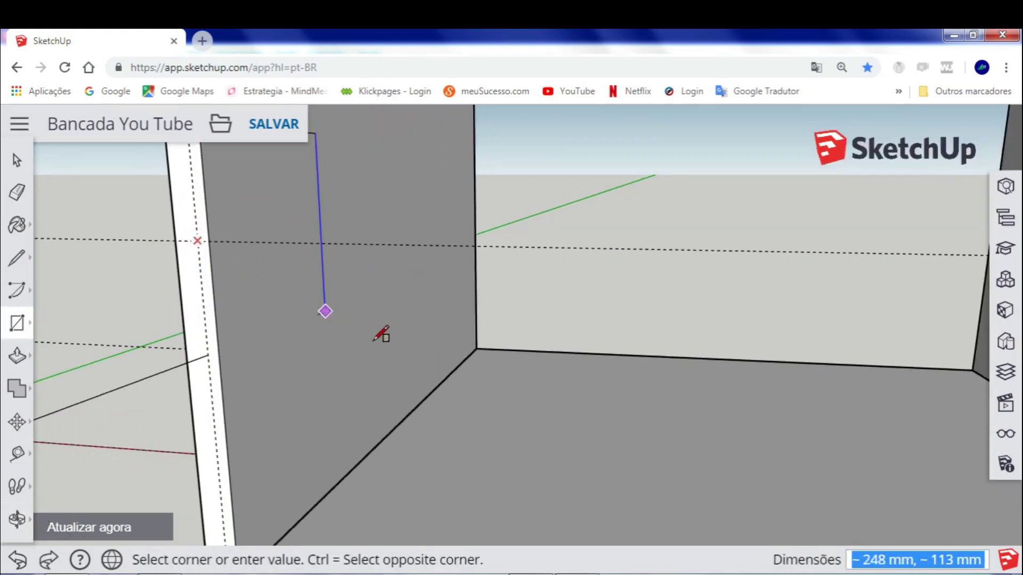
{"action": "scroll", "coordinate": [642, 429], "scroll_direction": "down", "scroll_amount": 3}
{"action": "middle_click_drag", "start_coordinate": [642, 429], "coordinate": [639, 401]}
{"action": "scroll", "coordinate": [703, 420], "scroll_direction": "up", "scroll_amount": 1}
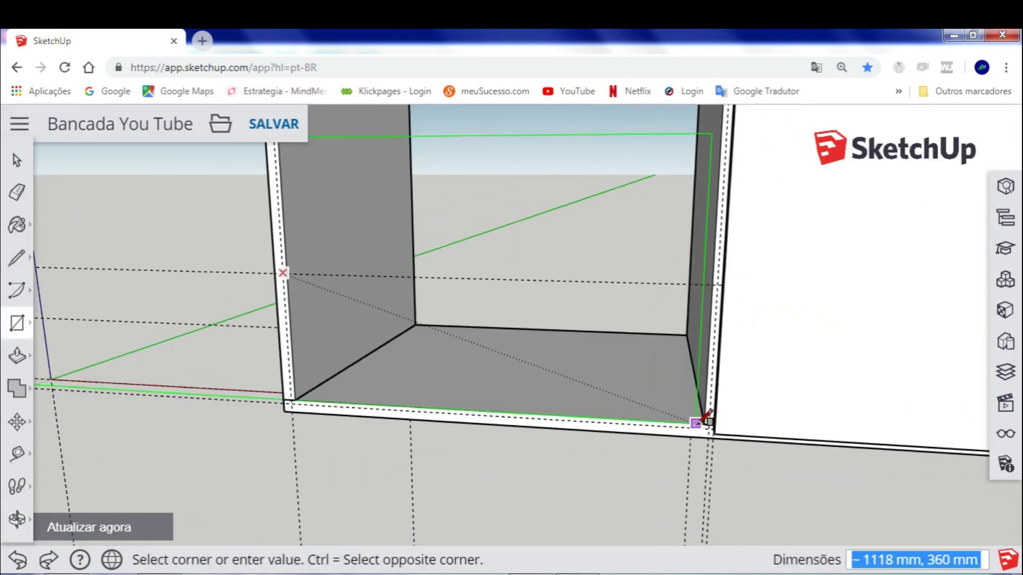
{"action": "scroll", "coordinate": [714, 427], "scroll_direction": "up", "scroll_amount": 1}
{"action": "scroll", "coordinate": [717, 431], "scroll_direction": "up", "scroll_amount": 2}
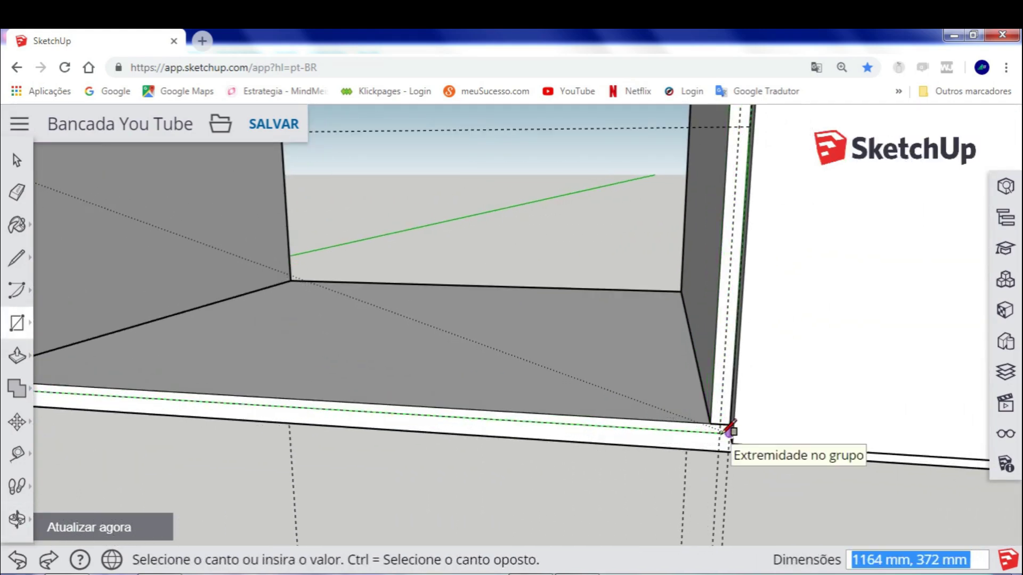
{"action": "scroll", "coordinate": [725, 429], "scroll_direction": "up", "scroll_amount": 1}
{"action": "scroll", "coordinate": [722, 432], "scroll_direction": "up", "scroll_amount": 1}
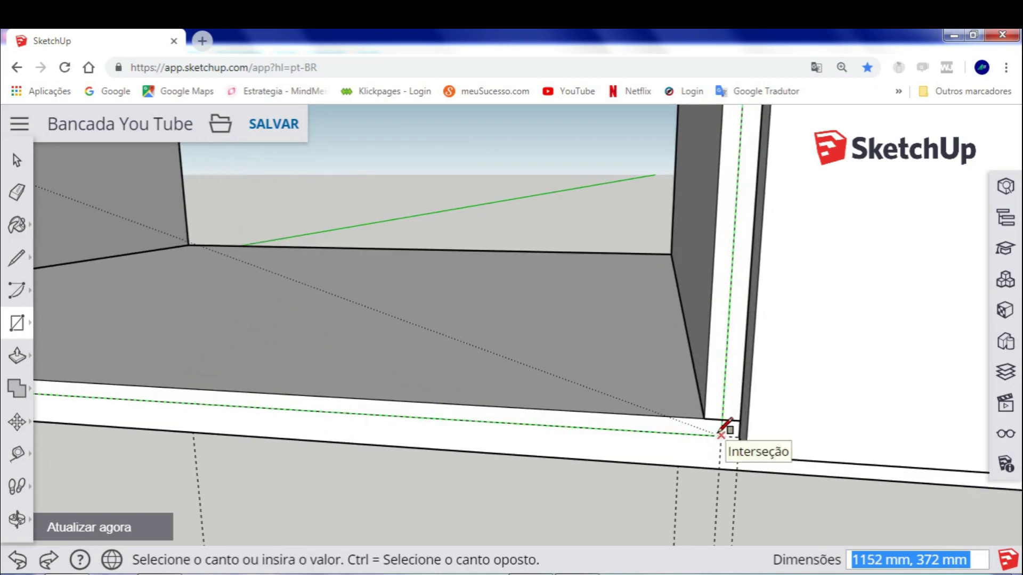
{"action": "left_click", "coordinate": [729, 429]}
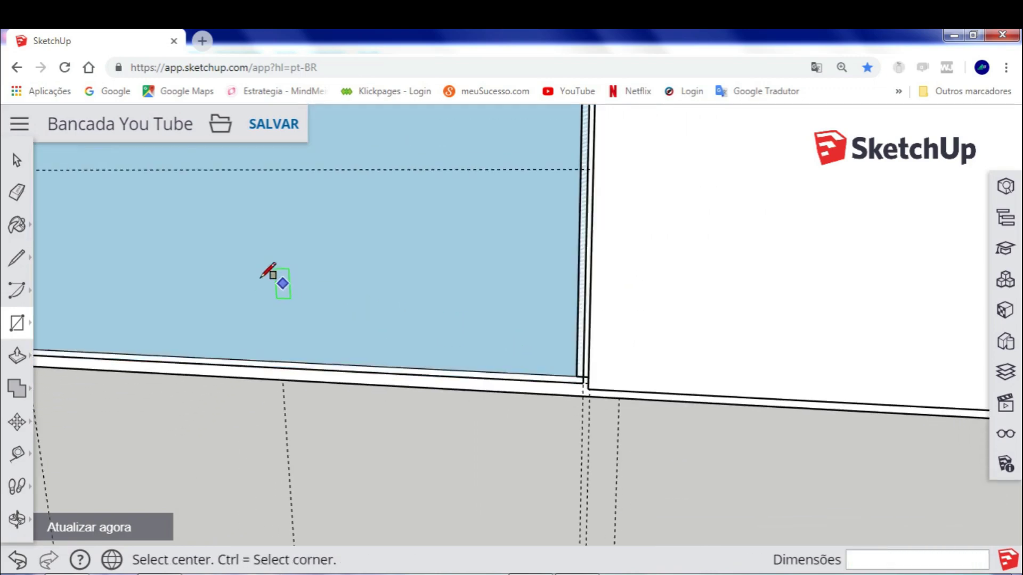
{"action": "scroll", "coordinate": [269, 274], "scroll_direction": "down", "scroll_amount": 1}
{"action": "scroll", "coordinate": [176, 247], "scroll_direction": "down", "scroll_amount": 2}
{"action": "middle_click_drag", "start_coordinate": [151, 232], "coordinate": [586, 350]}
{"action": "scroll", "coordinate": [522, 315], "scroll_direction": "up", "scroll_amount": 1}
{"action": "scroll", "coordinate": [466, 327], "scroll_direction": "up", "scroll_amount": 1}
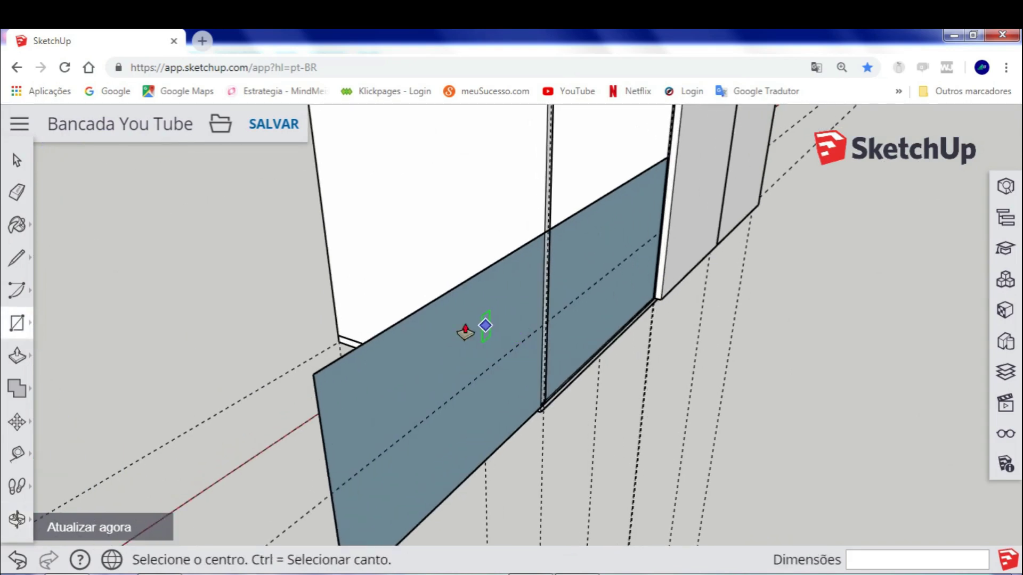
Push/Pull the lower front face out into an 18 mm board
{"action": "key", "text": "p"}
{"action": "left_click", "coordinate": [461, 326]}
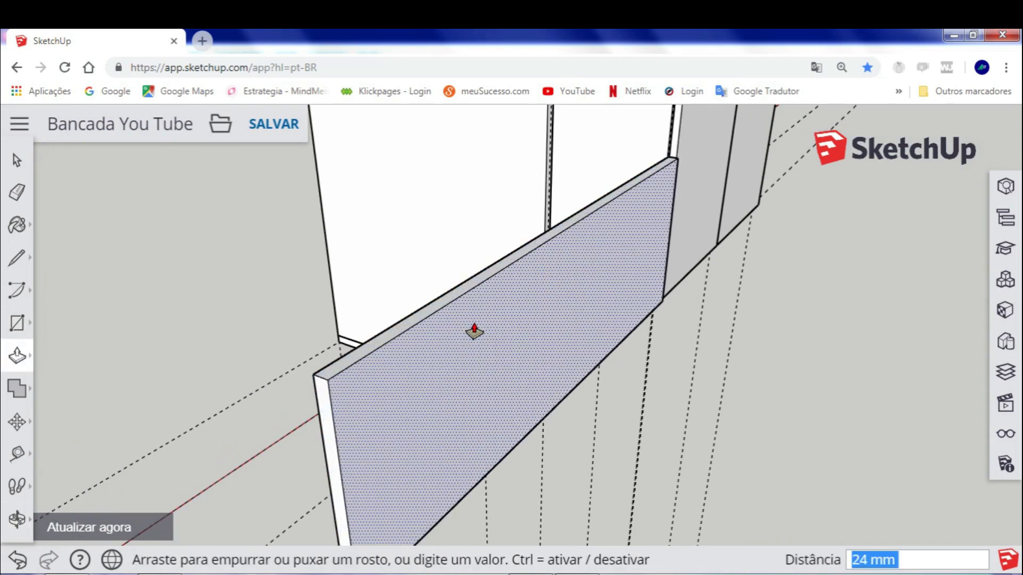
{"action": "left_click", "coordinate": [474, 331]}
{"action": "key", "text": "space"}
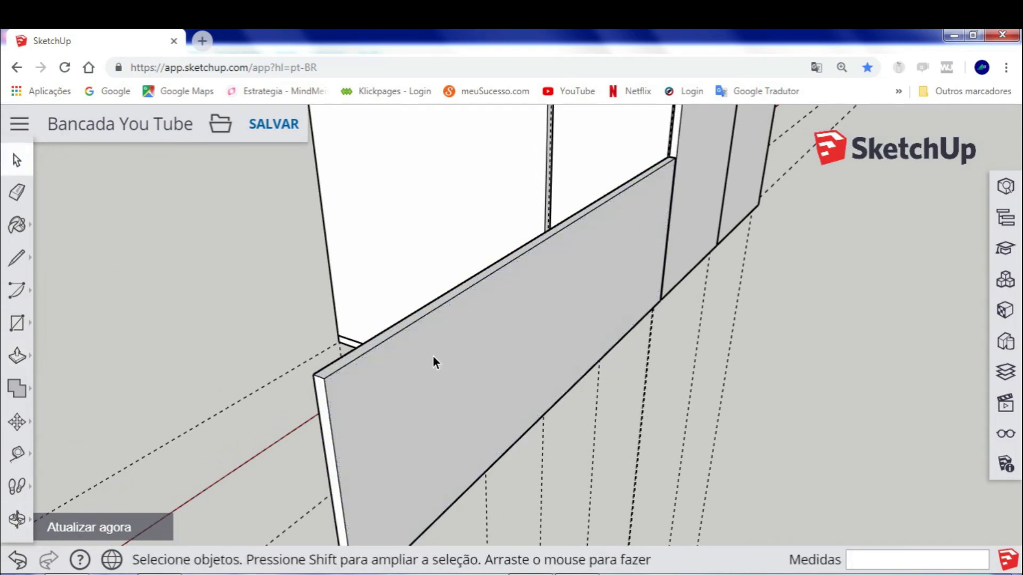
Select the whole new board and make it a group with Criar grupo
{"action": "triple_click", "coordinate": [432, 347]}
{"action": "right_click", "coordinate": [433, 347]}
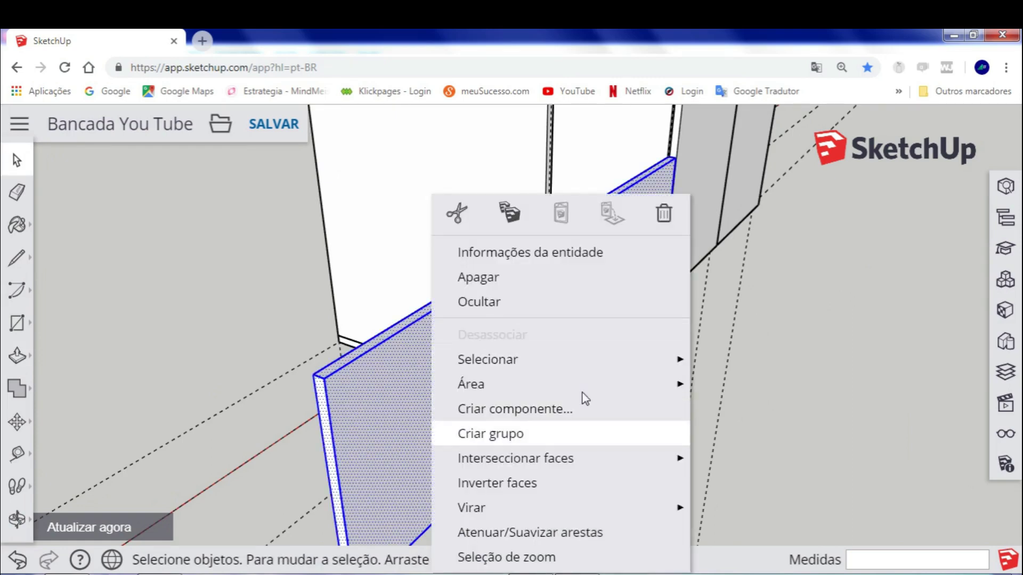
{"action": "left_click", "coordinate": [497, 434]}
{"action": "scroll", "coordinate": [455, 391], "scroll_direction": "down", "scroll_amount": 2}
{"action": "mouse_move", "coordinate": [458, 391]}
{"action": "middle_mouse_down"}
{"action": "mouse_move", "coordinate": [530, 314]}
{"action": "mouse_move", "coordinate": [616, 258]}
{"action": "mouse_move", "coordinate": [421, 322]}
{"action": "mouse_move", "coordinate": [482, 304]}
{"action": "mouse_move", "coordinate": [424, 280]}
{"action": "middle_mouse_up"}
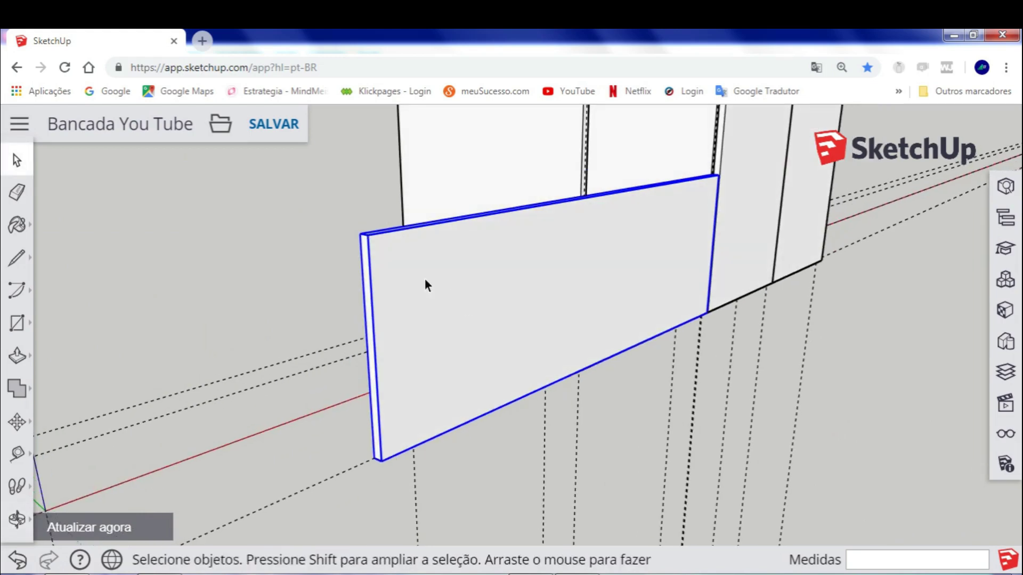
Open the board group and push its left end inward to shorten it
{"action": "double_click", "coordinate": [406, 267]}
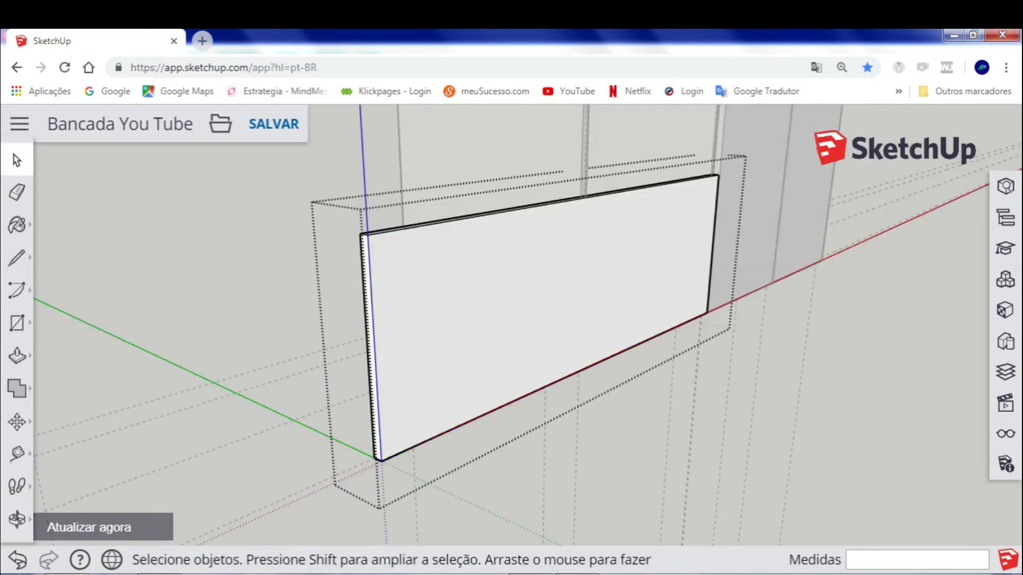
{"action": "scroll", "coordinate": [368, 320], "scroll_direction": "up", "scroll_amount": 3}
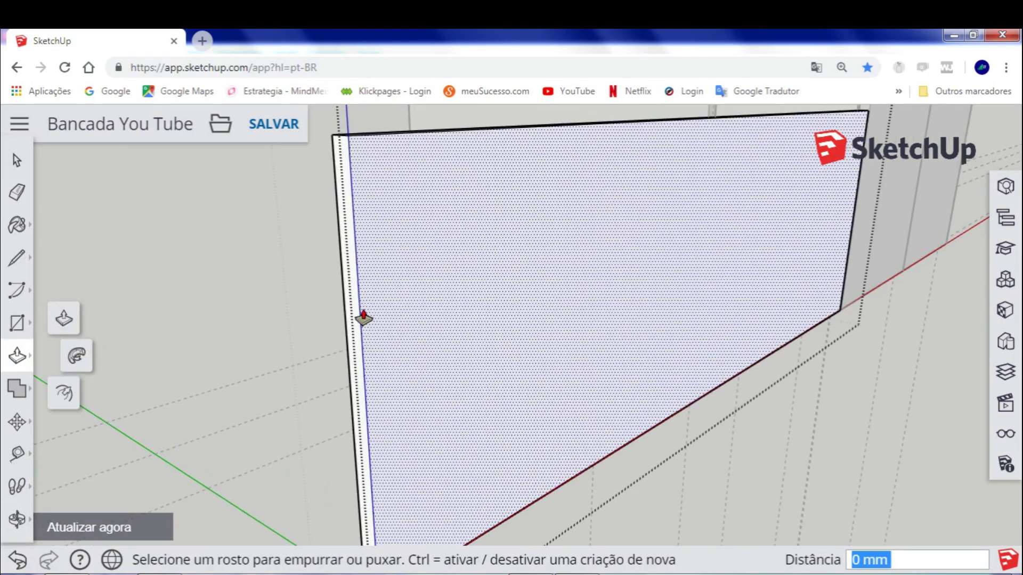
{"action": "left_click", "coordinate": [349, 308]}
{"action": "scroll", "coordinate": [621, 251], "scroll_direction": "down", "scroll_amount": 5}
{"action": "mouse_move", "coordinate": [622, 251]}
{"action": "middle_mouse_down"}
{"action": "mouse_move", "coordinate": [614, 309]}
{"action": "mouse_move", "coordinate": [310, 449]}
{"action": "mouse_move", "coordinate": [342, 297]}
{"action": "mouse_move", "coordinate": [402, 268]}
{"action": "mouse_move", "coordinate": [402, 253]}
{"action": "middle_mouse_up"}
{"action": "left_click", "coordinate": [400, 249]}
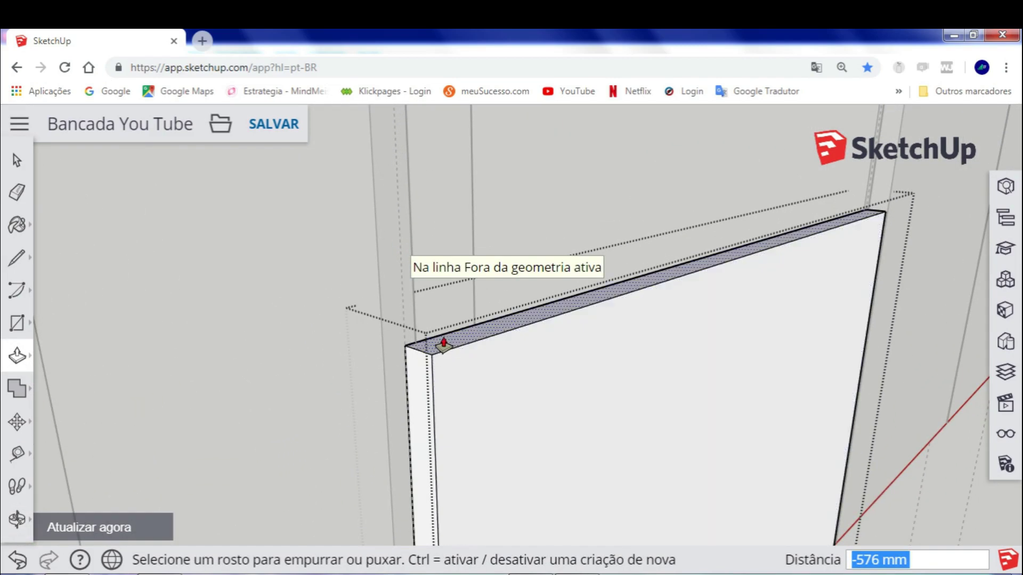
Lower the board's top face by 186 mm, forming the bottom left drawer front
{"action": "left_click", "coordinate": [445, 343]}
{"action": "mouse_move", "coordinate": [443, 468]}
{"action": "middle_mouse_down"}
{"action": "mouse_move", "coordinate": [411, 283]}
{"action": "mouse_move", "coordinate": [423, 133]}
{"action": "mouse_move", "coordinate": [441, 407]}
{"action": "mouse_move", "coordinate": [418, 411]}
{"action": "mouse_move", "coordinate": [404, 373]}
{"action": "middle_mouse_up"}
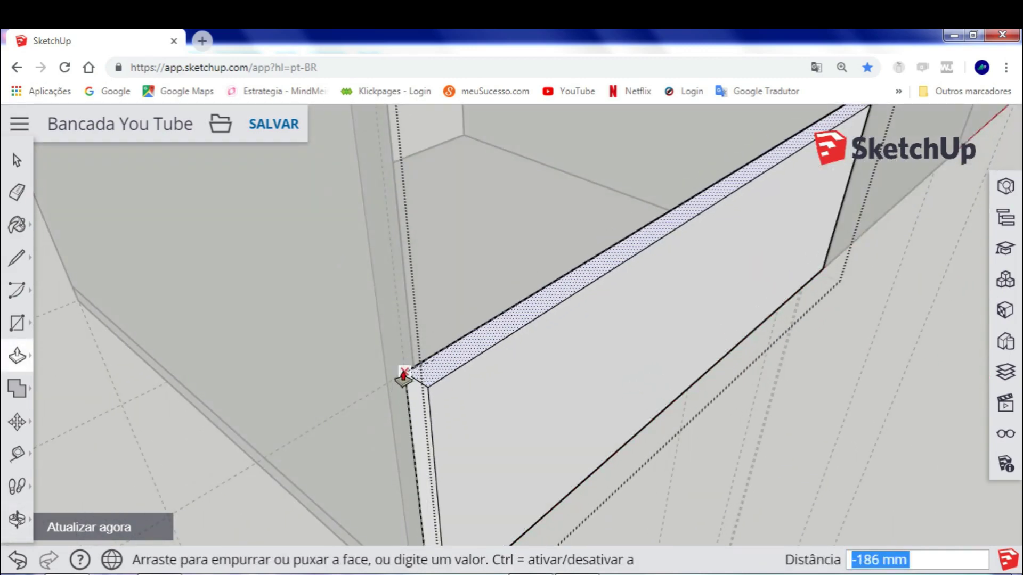
{"action": "left_click", "coordinate": [405, 373]}
{"action": "scroll", "coordinate": [411, 372], "scroll_direction": "down", "scroll_amount": 2}
{"action": "scroll", "coordinate": [427, 377], "scroll_direction": "down", "scroll_amount": 3}
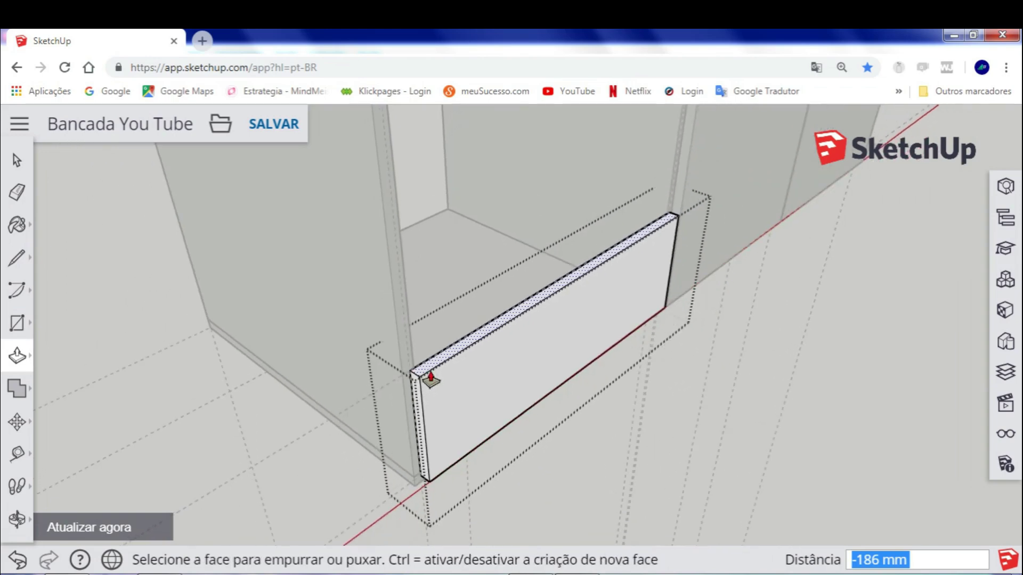
{"action": "scroll", "coordinate": [471, 399], "scroll_direction": "down", "scroll_amount": 2}
{"action": "key", "text": "space"}
{"action": "mouse_move", "coordinate": [470, 398]}
{"action": "middle_mouse_down"}
{"action": "mouse_move", "coordinate": [666, 417]}
{"action": "mouse_move", "coordinate": [428, 340]}
{"action": "mouse_move", "coordinate": [551, 303]}
{"action": "mouse_move", "coordinate": [606, 302]}
{"action": "mouse_move", "coordinate": [413, 336]}
{"action": "middle_mouse_up"}
{"action": "mouse_move", "coordinate": [607, 299]}
{"action": "middle_mouse_down"}
{"action": "mouse_move", "coordinate": [616, 320]}
{"action": "mouse_move", "coordinate": [521, 345]}
{"action": "middle_mouse_up"}
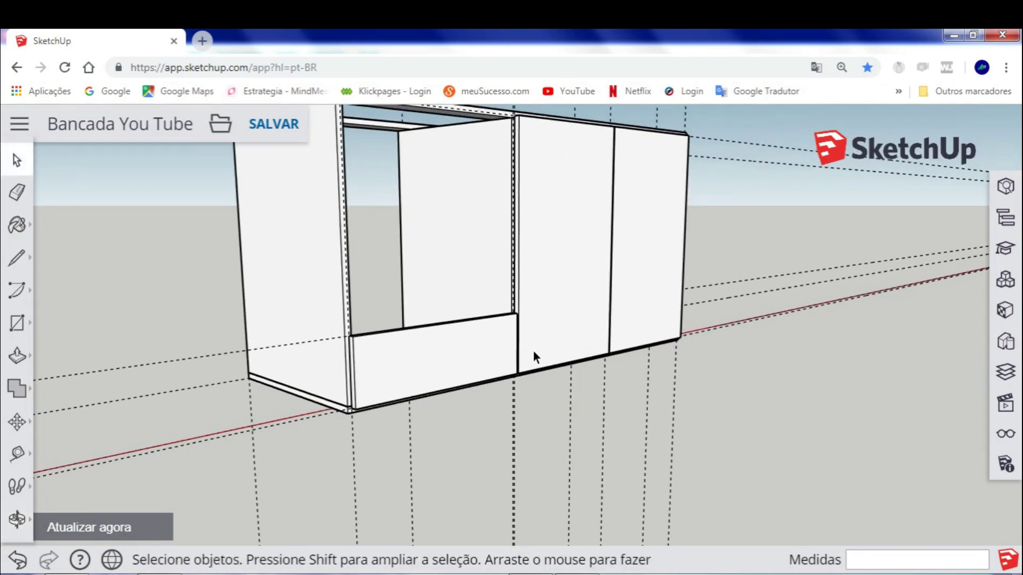
Select the bottom drawer front and Ctrl-Move a copy from its corner
{"action": "scroll", "coordinate": [533, 350], "scroll_direction": "up", "scroll_amount": 3}
{"action": "scroll", "coordinate": [340, 366], "scroll_direction": "up", "scroll_amount": 1}
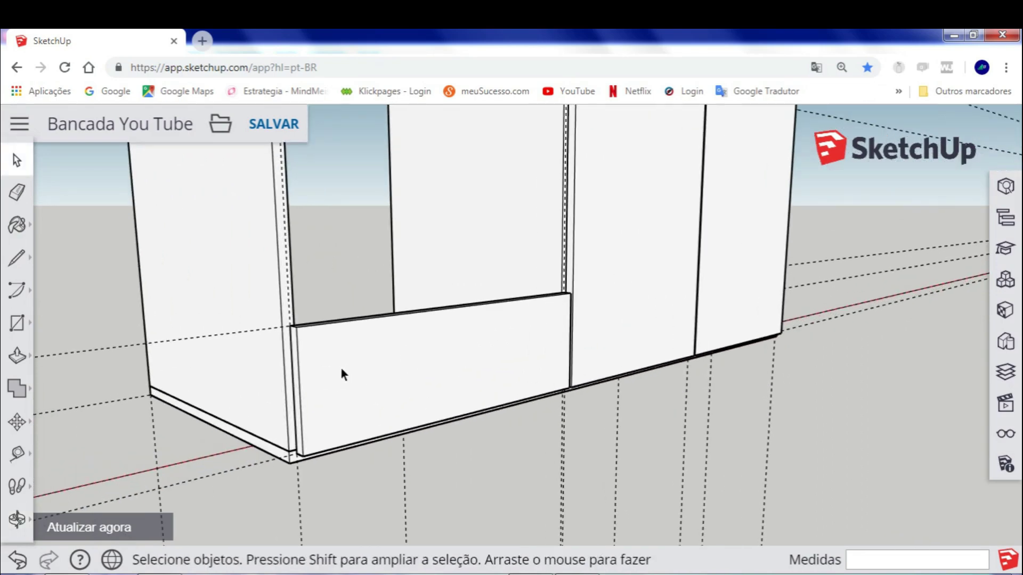
{"action": "left_click", "coordinate": [298, 400]}
{"action": "scroll", "coordinate": [305, 432], "scroll_direction": "up", "scroll_amount": 2}
{"action": "middle_click_drag", "start_coordinate": [304, 433], "coordinate": [346, 384], "text": "shift"}
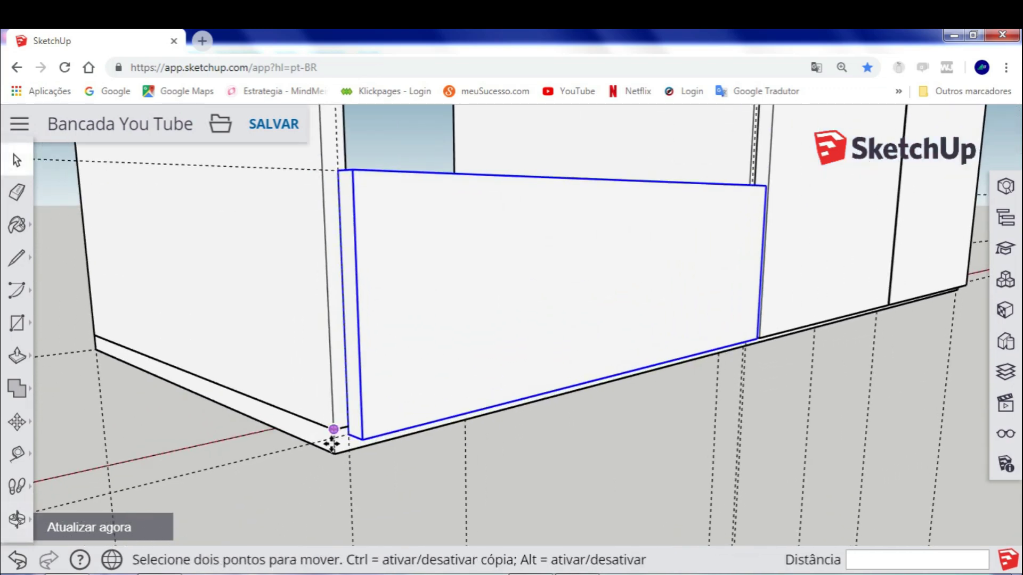
{"action": "scroll", "coordinate": [332, 442], "scroll_direction": "up", "scroll_amount": 2}
{"action": "left_click", "coordinate": [361, 428]}
{"action": "key", "text": "ctrl"}
{"action": "scroll", "coordinate": [358, 303], "scroll_direction": "down", "scroll_amount": 3}
{"action": "middle_click_drag", "start_coordinate": [358, 303], "coordinate": [368, 427]}
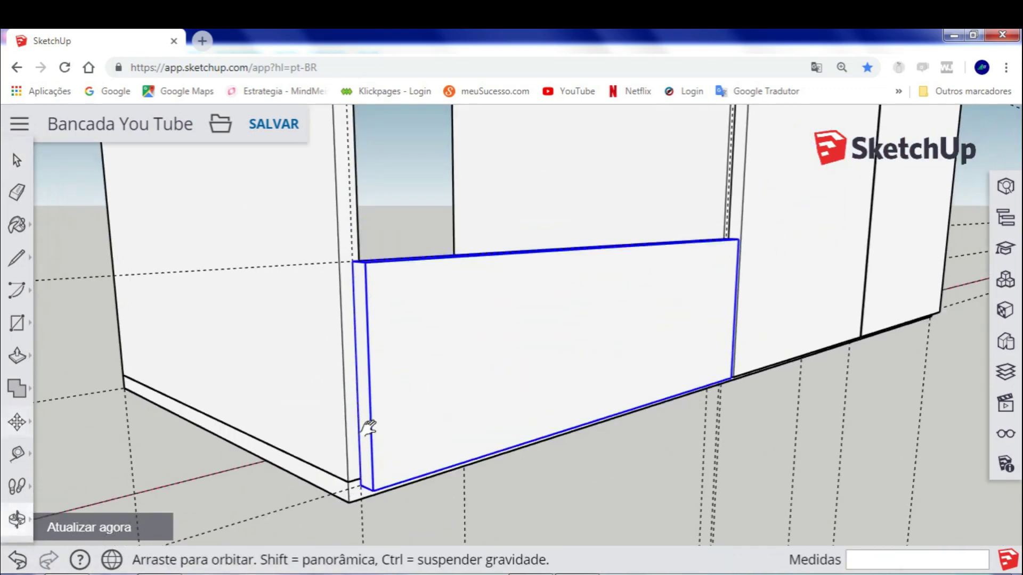
{"action": "scroll", "coordinate": [372, 336], "scroll_direction": "up", "scroll_amount": 3}
{"action": "scroll", "coordinate": [372, 360], "scroll_direction": "up", "scroll_amount": 2}
{"action": "left_click", "coordinate": [362, 359]}
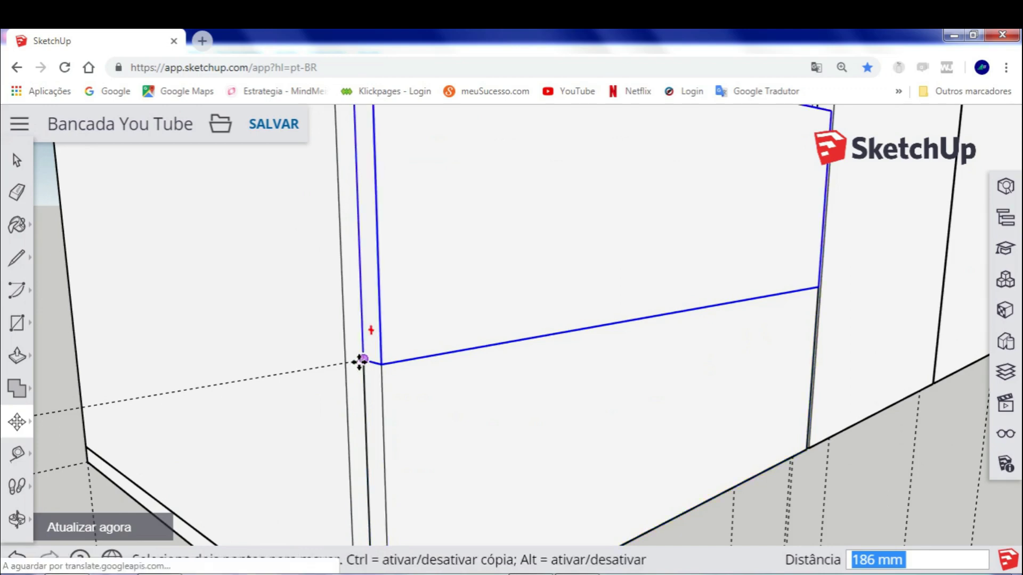
Move the copied drawer front 186 mm up, onto the first one
{"action": "scroll", "coordinate": [360, 360], "scroll_direction": "up", "scroll_amount": 2}
{"action": "scroll", "coordinate": [365, 358], "scroll_direction": "up", "scroll_amount": 2}
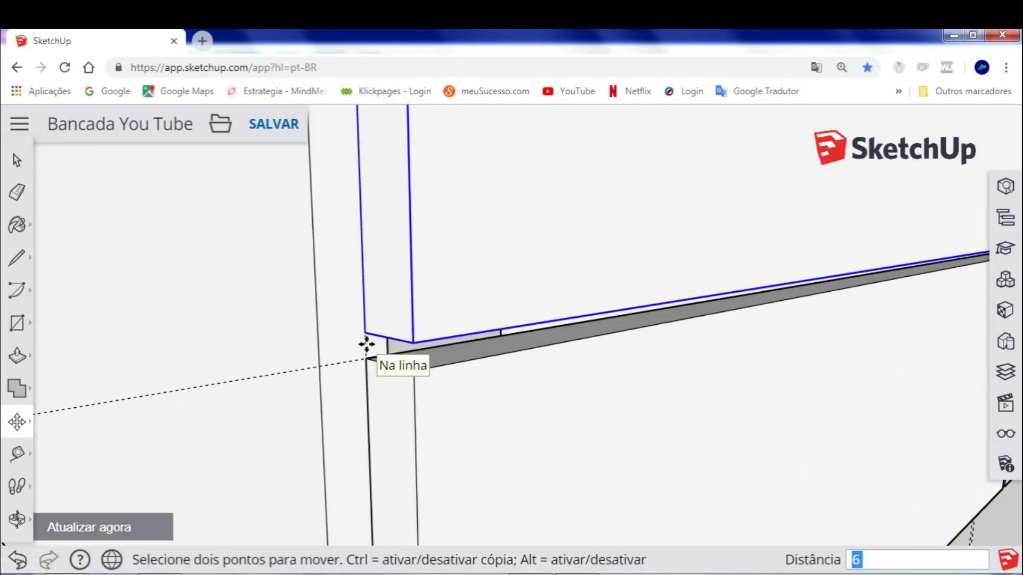
{"action": "left_click", "coordinate": [364, 334]}
{"action": "middle_click_drag", "start_coordinate": [372, 199], "coordinate": [389, 461]}
{"action": "scroll", "coordinate": [390, 358], "scroll_direction": "up", "scroll_amount": 3}
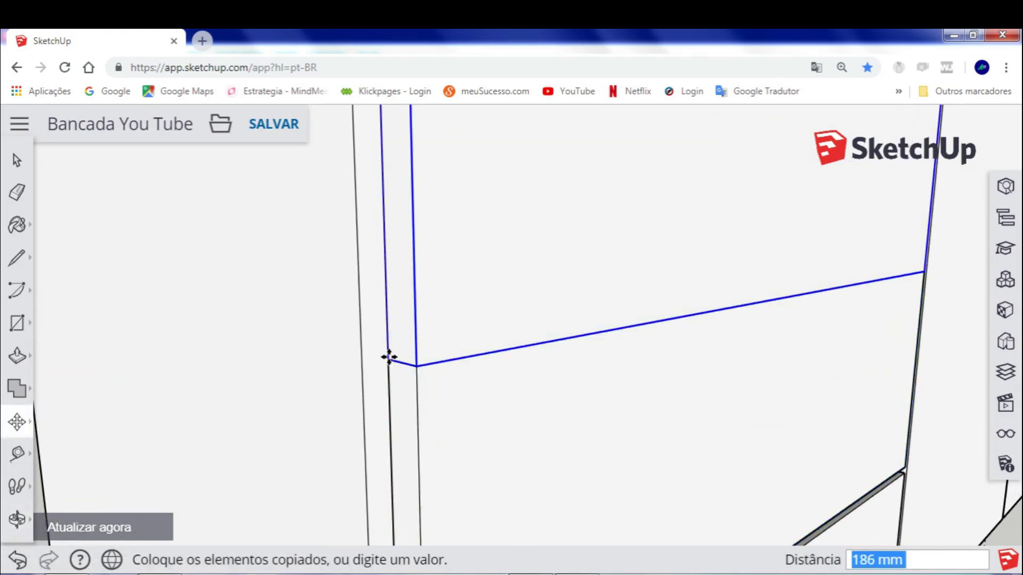
{"action": "left_click", "coordinate": [389, 357]}
Raise the copy another 6 mm to leave a gap between the fronts
{"action": "scroll", "coordinate": [388, 357], "scroll_direction": "up", "scroll_amount": 2}
{"action": "left_click", "coordinate": [387, 360]}
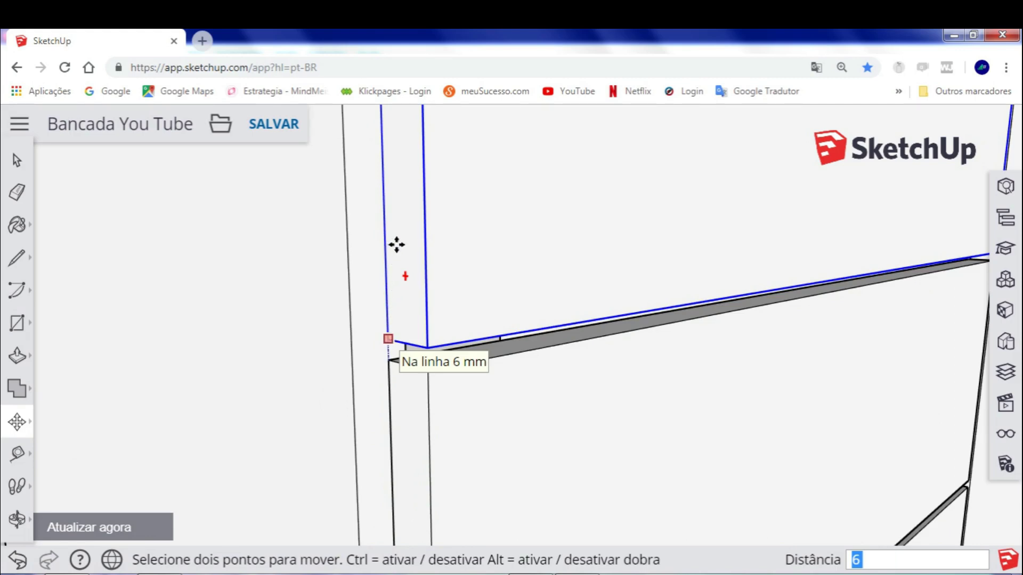
{"action": "left_click", "coordinate": [404, 279]}
{"action": "key", "text": "space"}
{"action": "scroll", "coordinate": [404, 266], "scroll_direction": "down", "scroll_amount": 2}
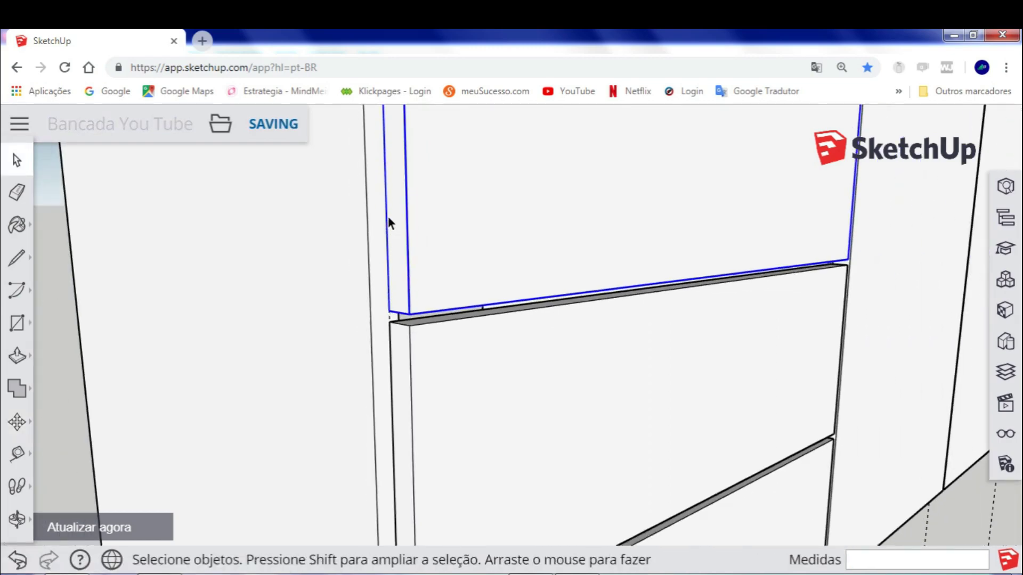
Copy the top drawer front upward from its corner to create the fourth drawer front
{"action": "middle_click_drag", "start_coordinate": [388, 215], "coordinate": [388, 379]}
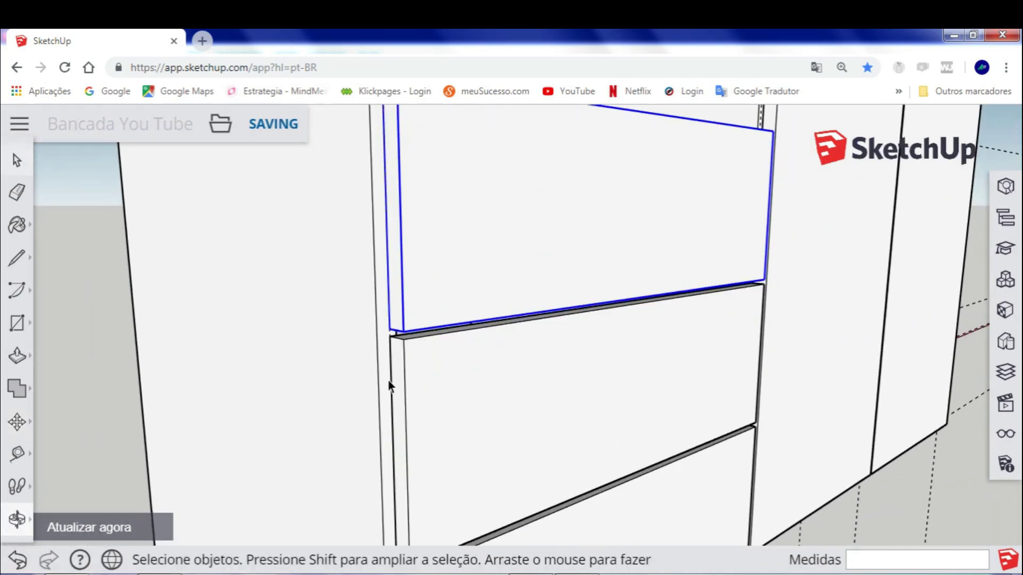
{"action": "scroll", "coordinate": [379, 321], "scroll_direction": "up", "scroll_amount": 2}
{"action": "scroll", "coordinate": [383, 309], "scroll_direction": "up", "scroll_amount": 2}
{"action": "scroll", "coordinate": [391, 298], "scroll_direction": "up", "scroll_amount": 2}
{"action": "scroll", "coordinate": [394, 293], "scroll_direction": "up", "scroll_amount": 1}
{"action": "key", "text": "m"}
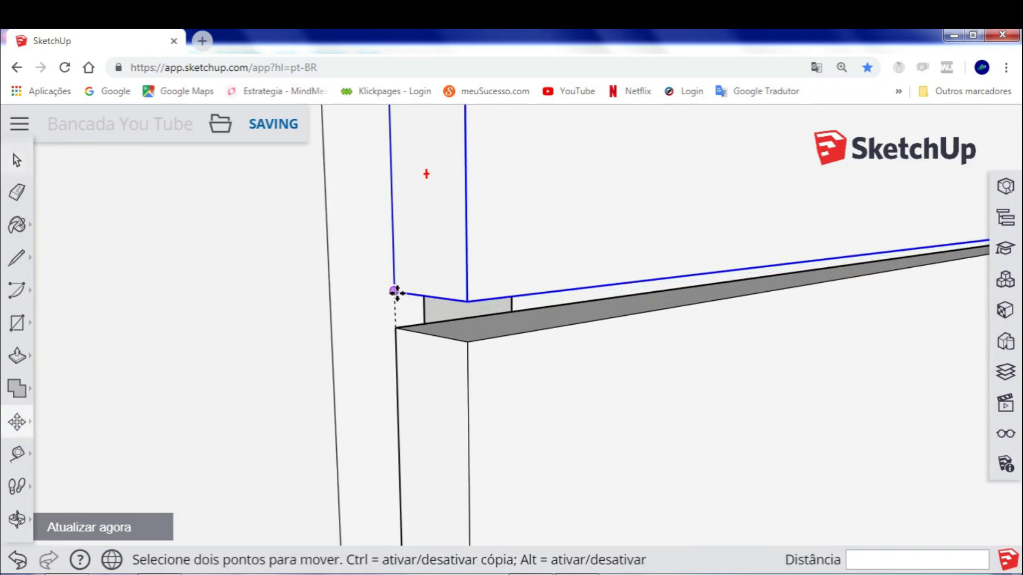
{"action": "left_click", "coordinate": [394, 291]}
{"action": "scroll", "coordinate": [393, 235], "scroll_direction": "down", "scroll_amount": 2}
{"action": "key", "text": "ctrl"}
{"action": "scroll", "coordinate": [393, 235], "scroll_direction": "down", "scroll_amount": 2}
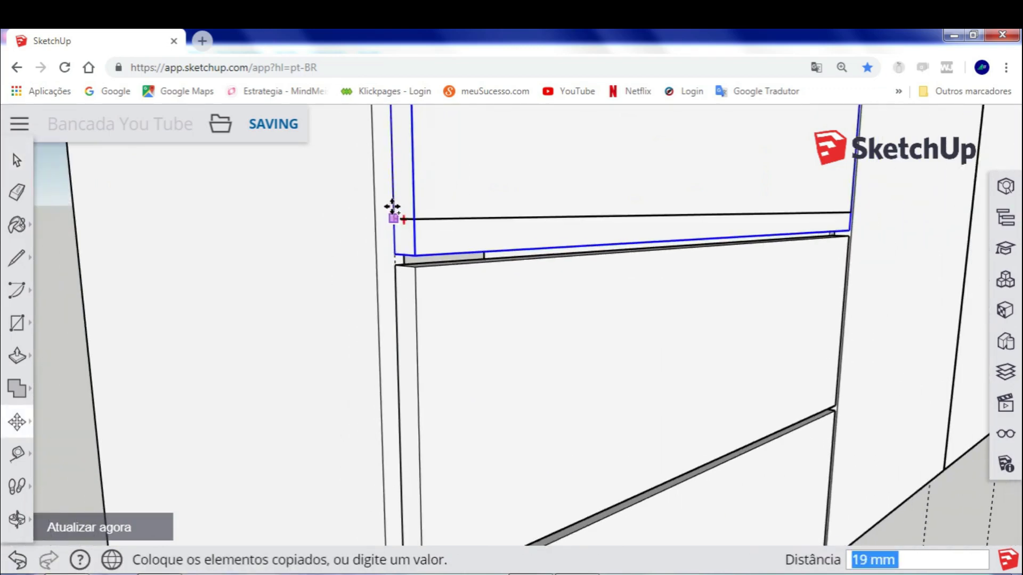
{"action": "scroll", "coordinate": [393, 213], "scroll_direction": "down", "scroll_amount": 2}
{"action": "mouse_move", "coordinate": [411, 406]}
{"action": "middle_mouse_down"}
{"action": "mouse_move", "coordinate": [404, 244]}
{"action": "mouse_move", "coordinate": [399, 303]}
{"action": "middle_mouse_up"}
{"action": "scroll", "coordinate": [409, 289], "scroll_direction": "up", "scroll_amount": 2}
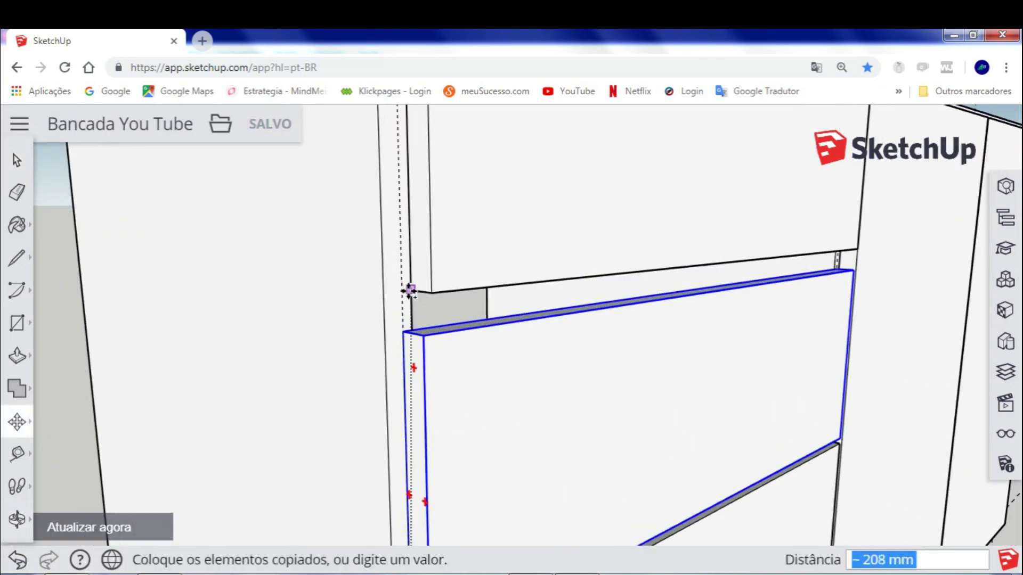
{"action": "left_click", "coordinate": [401, 329]}
Raise the new drawer front 6 mm to leave a gap, then view the cabinet from above
{"action": "scroll", "coordinate": [401, 330], "scroll_direction": "up", "scroll_amount": 1}
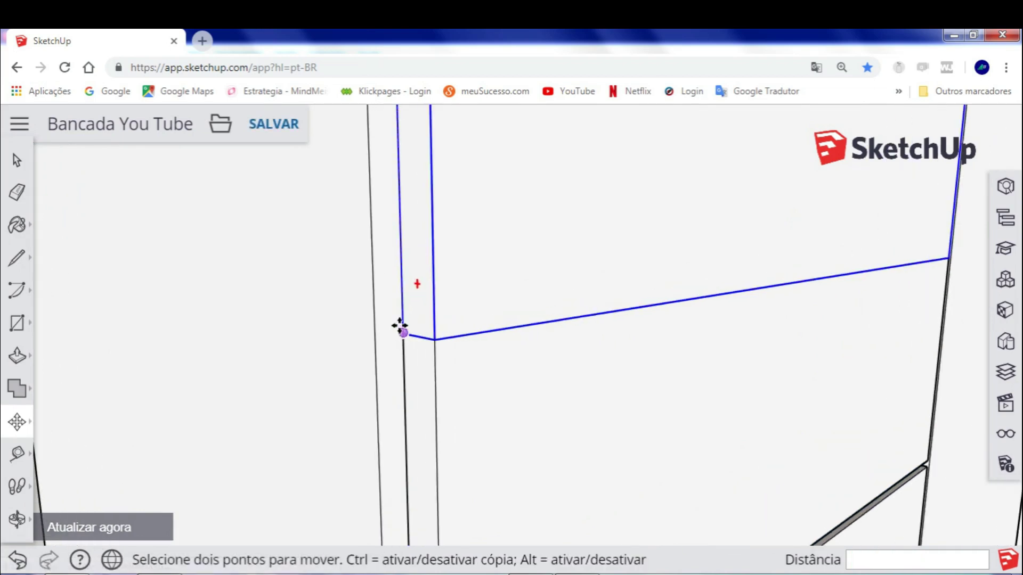
{"action": "scroll", "coordinate": [403, 330], "scroll_direction": "up", "scroll_amount": 2}
{"action": "left_click", "coordinate": [404, 339]}
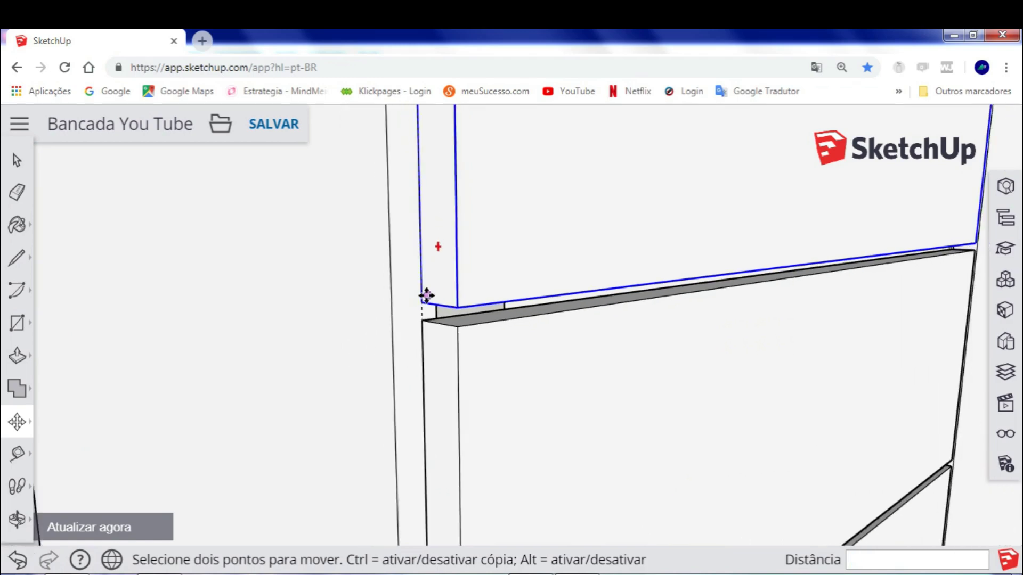
{"action": "scroll", "coordinate": [495, 248], "scroll_direction": "down", "scroll_amount": 3}
{"action": "scroll", "coordinate": [498, 233], "scroll_direction": "down", "scroll_amount": 3}
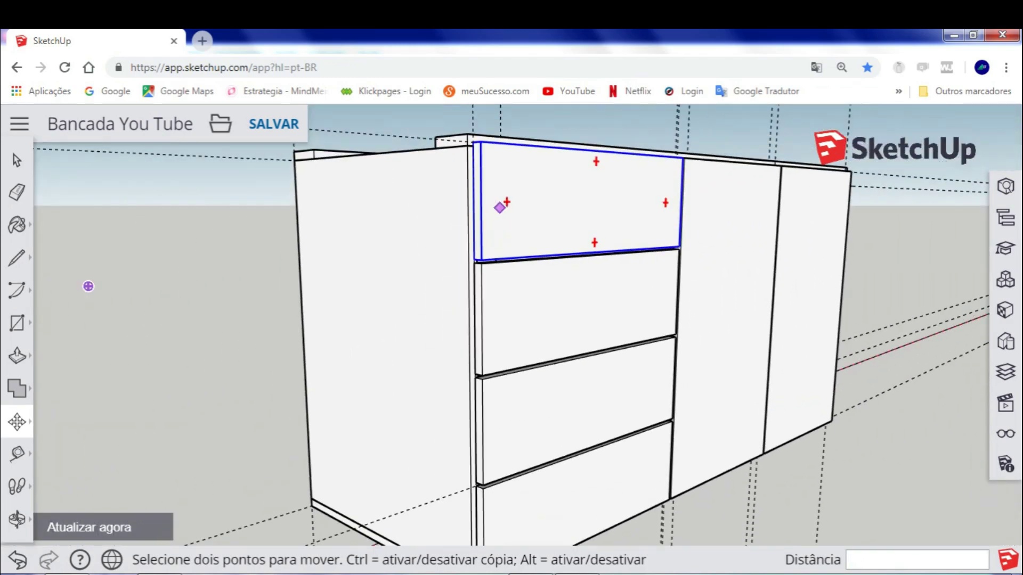
{"action": "key", "text": "m"}
{"action": "scroll", "coordinate": [469, 199], "scroll_direction": "up", "scroll_amount": 3}
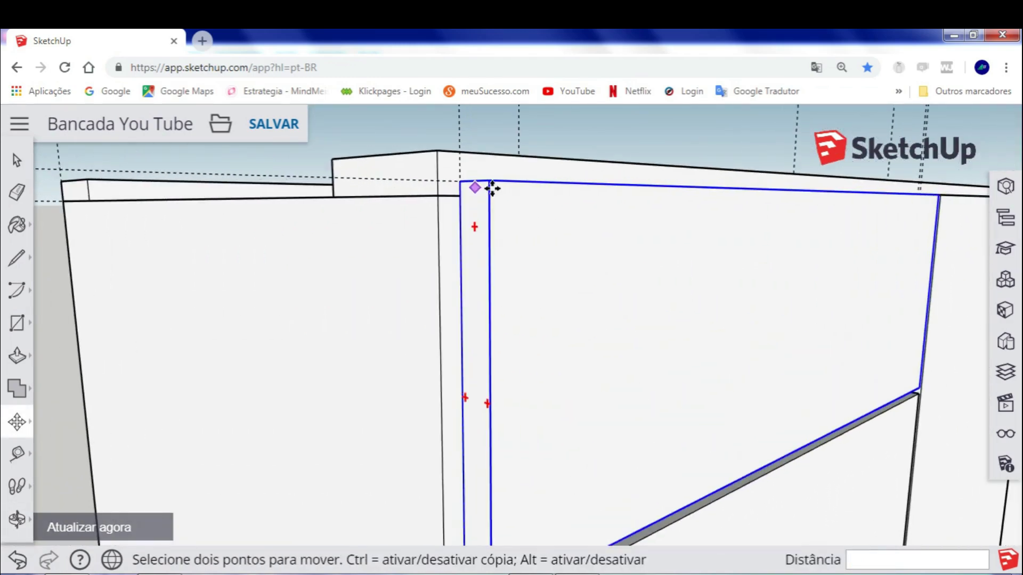
{"action": "scroll", "coordinate": [483, 216], "scroll_direction": "down", "scroll_amount": 3}
{"action": "mouse_move", "coordinate": [514, 240]}
{"action": "middle_mouse_down"}
{"action": "mouse_move", "coordinate": [699, 259]}
{"action": "mouse_move", "coordinate": [471, 243]}
{"action": "middle_mouse_up"}
{"action": "scroll", "coordinate": [533, 272], "scroll_direction": "down", "scroll_amount": 2}
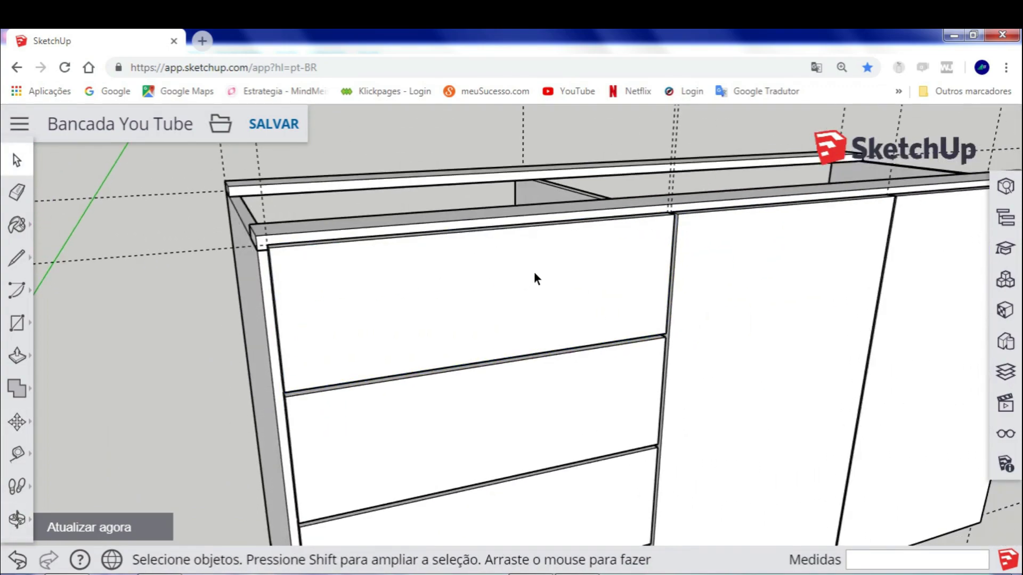
{"action": "scroll", "coordinate": [711, 331], "scroll_direction": "down", "scroll_amount": 3}
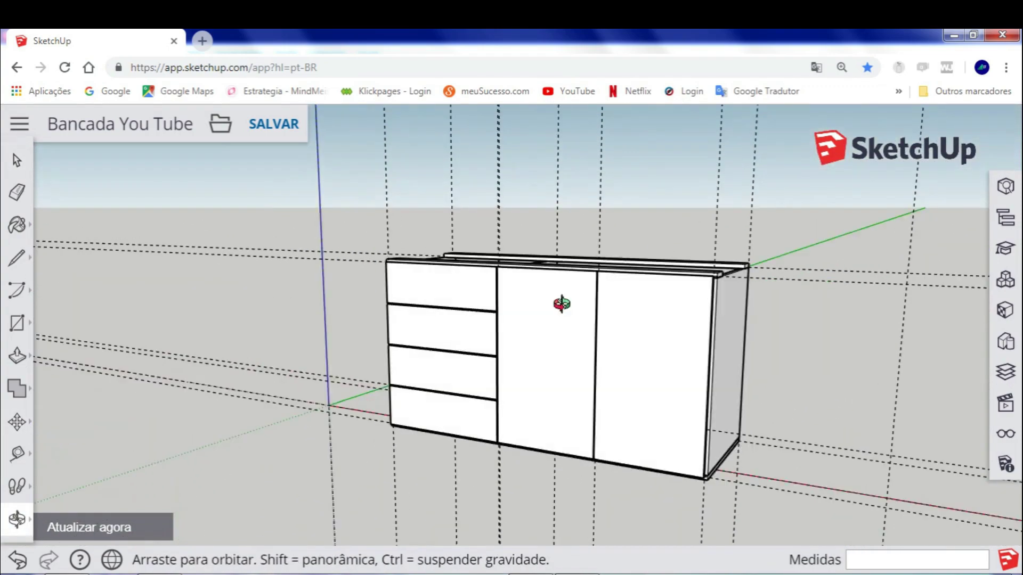